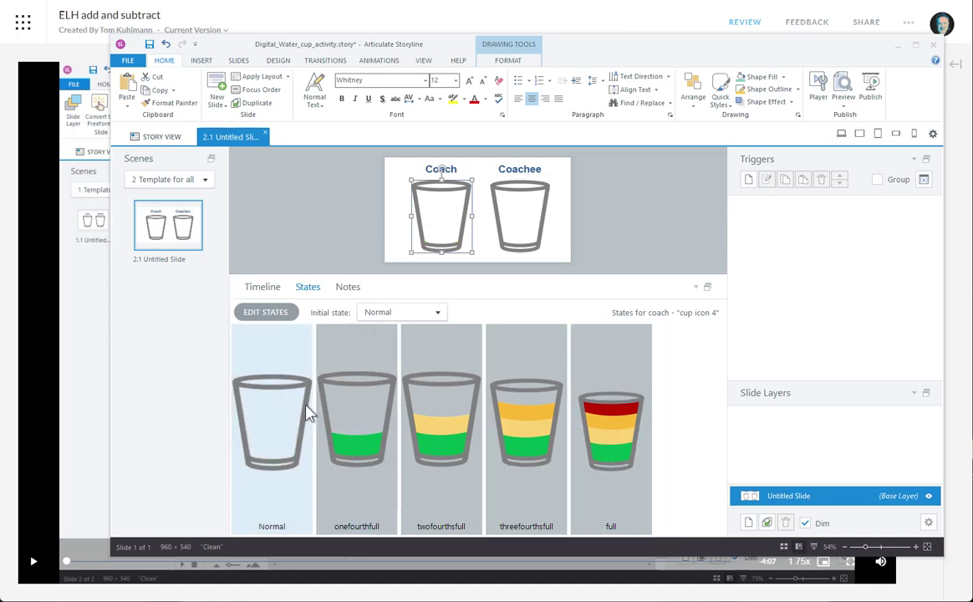
- Examine the coach cup's Normal, onefourthfull, twofourthsfull, threefourthsfull and full states one after another
click(538, 428)
click(606, 440)
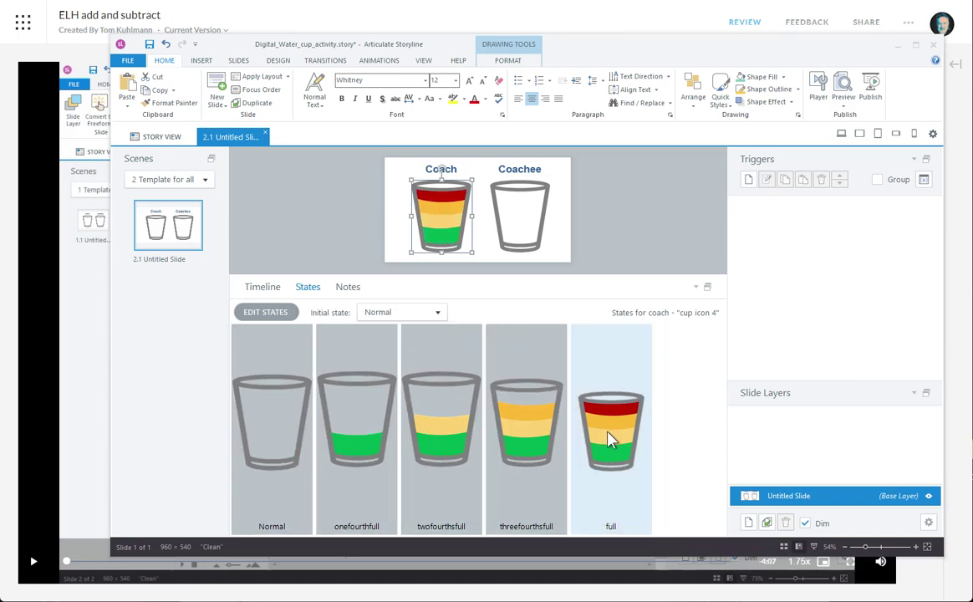
click(284, 451)
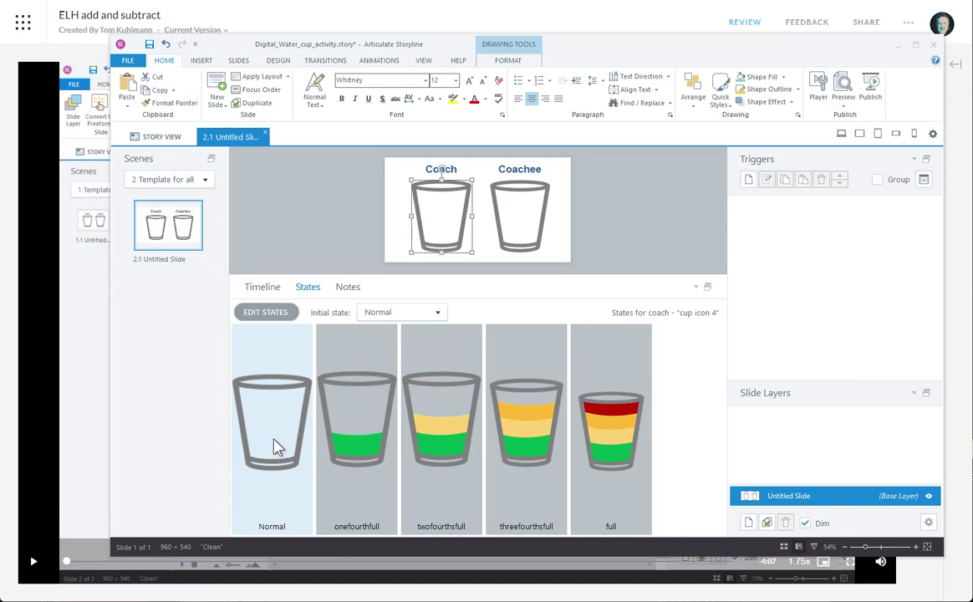
click(365, 423)
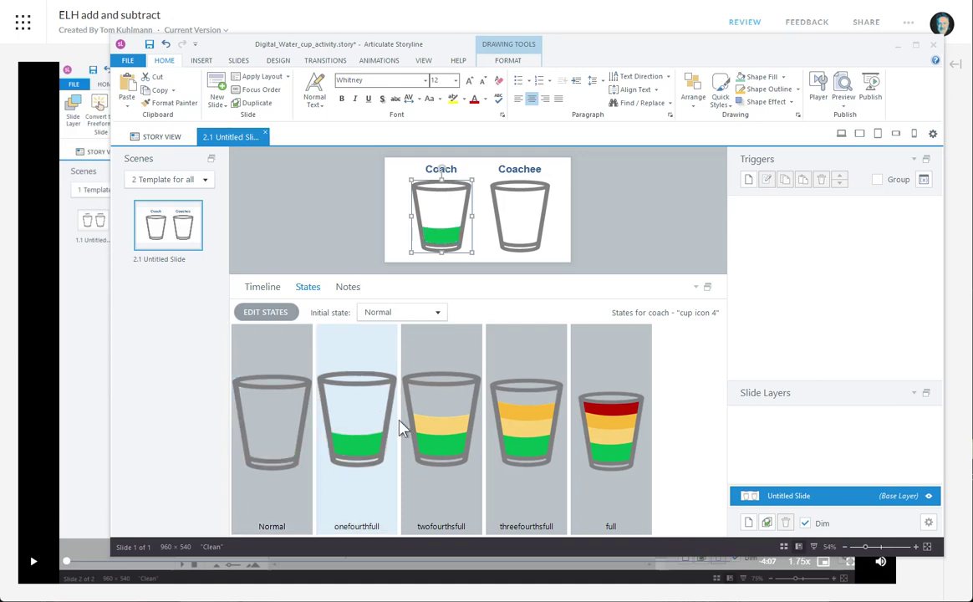
click(443, 428)
click(527, 430)
click(591, 440)
click(343, 485)
click(278, 434)
click(364, 429)
click(441, 430)
click(534, 438)
click(349, 477)
click(443, 426)
click(355, 443)
click(268, 421)
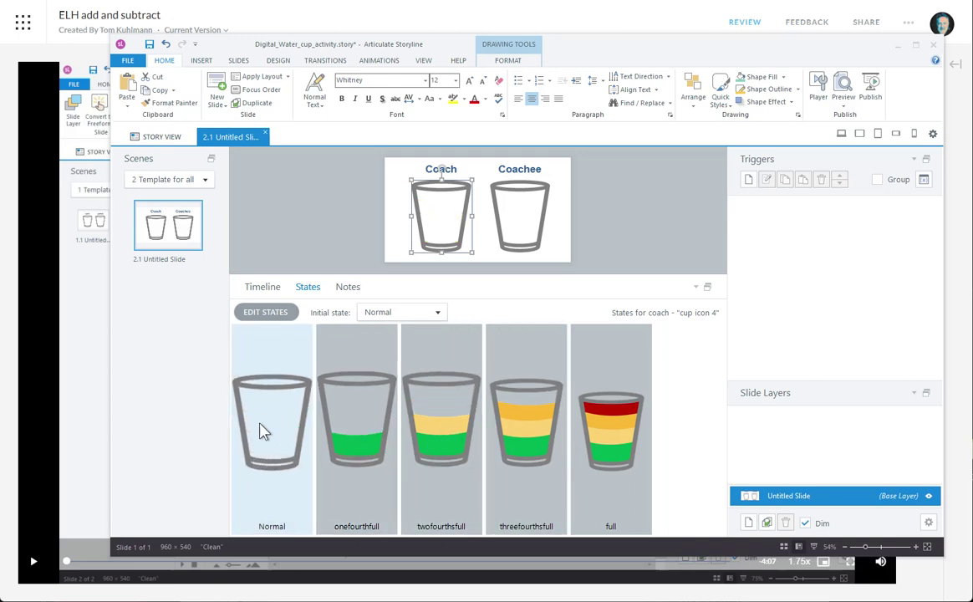
click(351, 447)
click(418, 451)
click(514, 445)
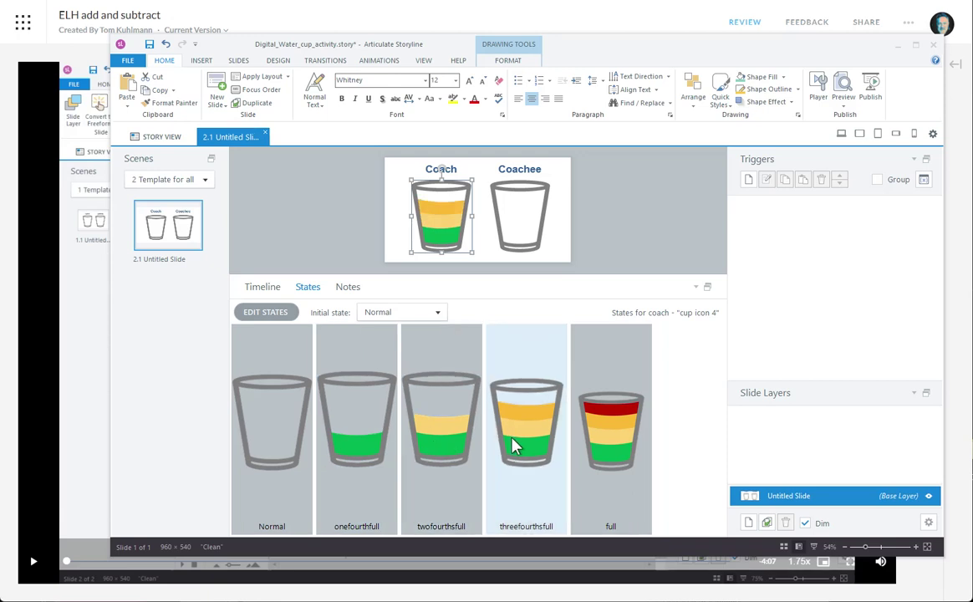
click(610, 444)
click(571, 240)
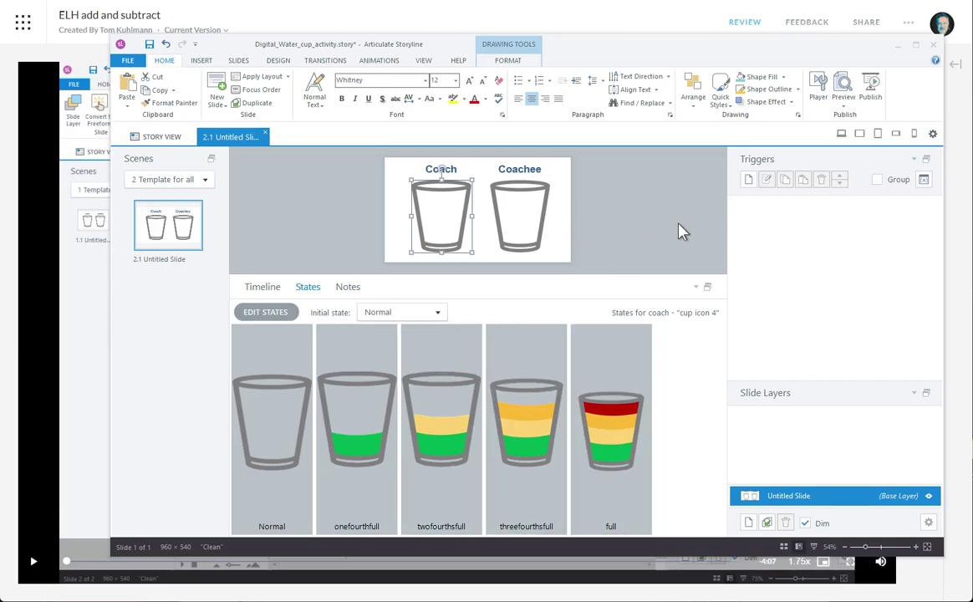
- Inspect the fill-level states of the coachee cup and deselect it
click(681, 232)
click(545, 212)
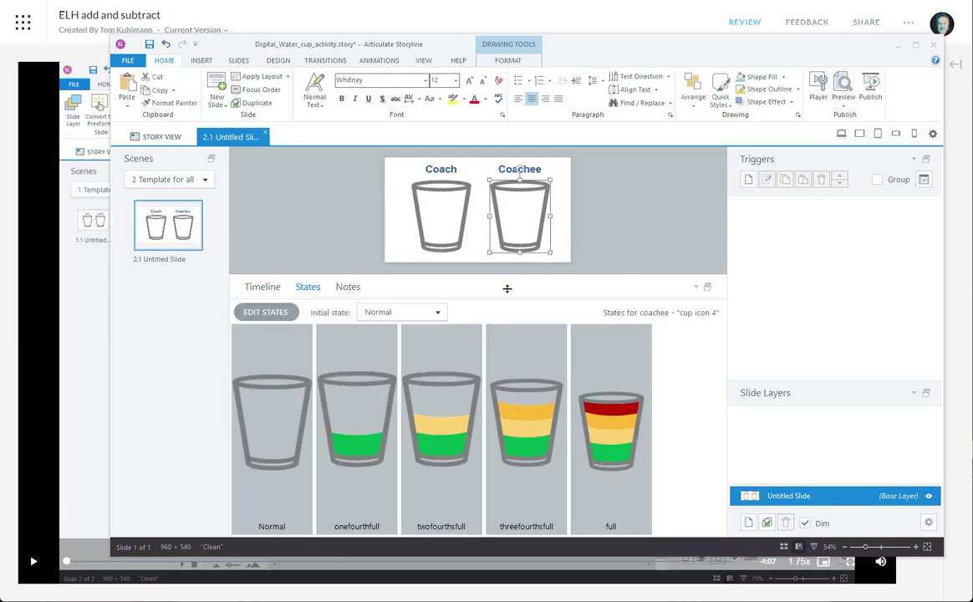
click(384, 393)
click(526, 343)
click(627, 217)
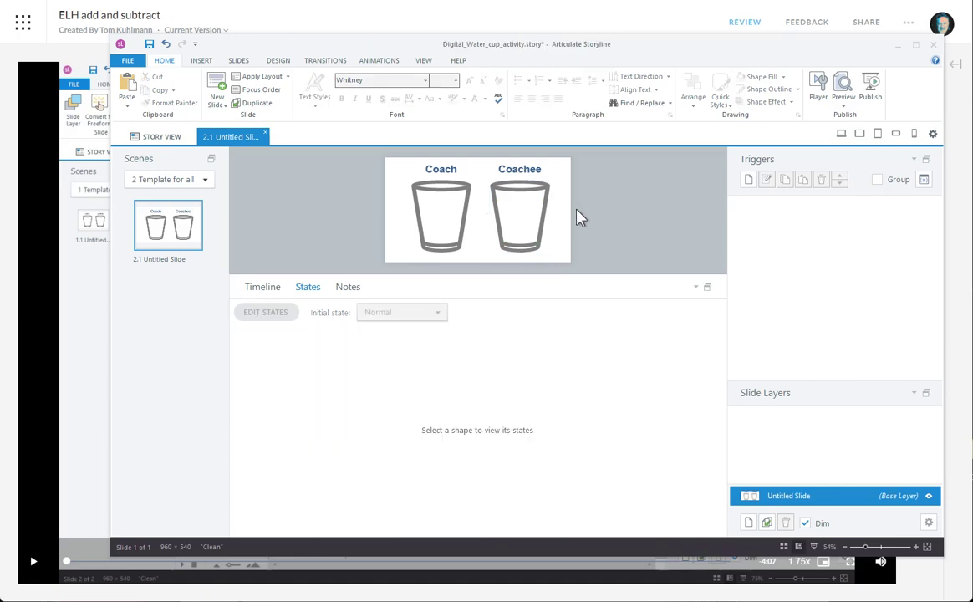
- Review the project's coach and coachee variables and the settings offered for a new variable, without adding one
click(924, 180)
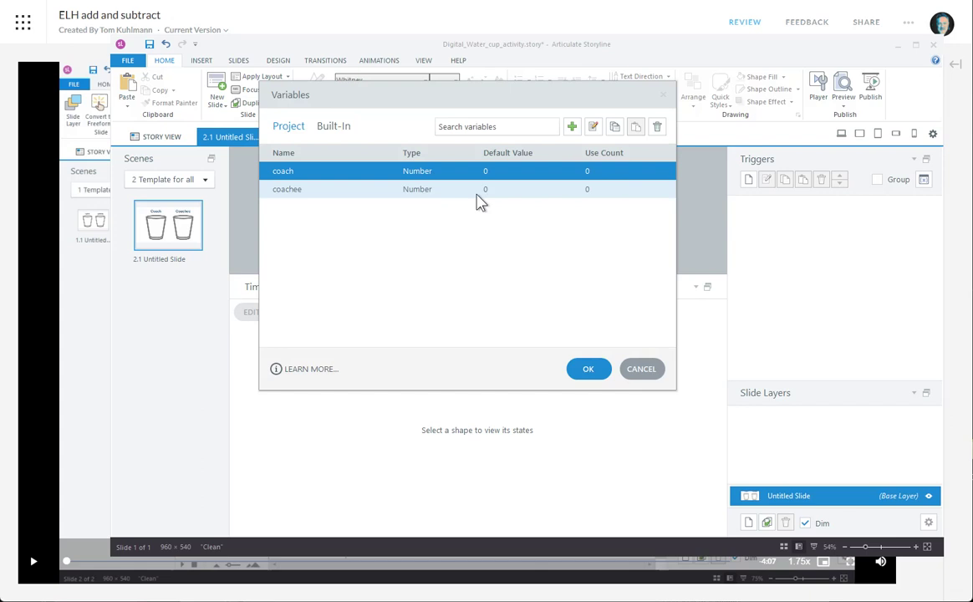
click(572, 126)
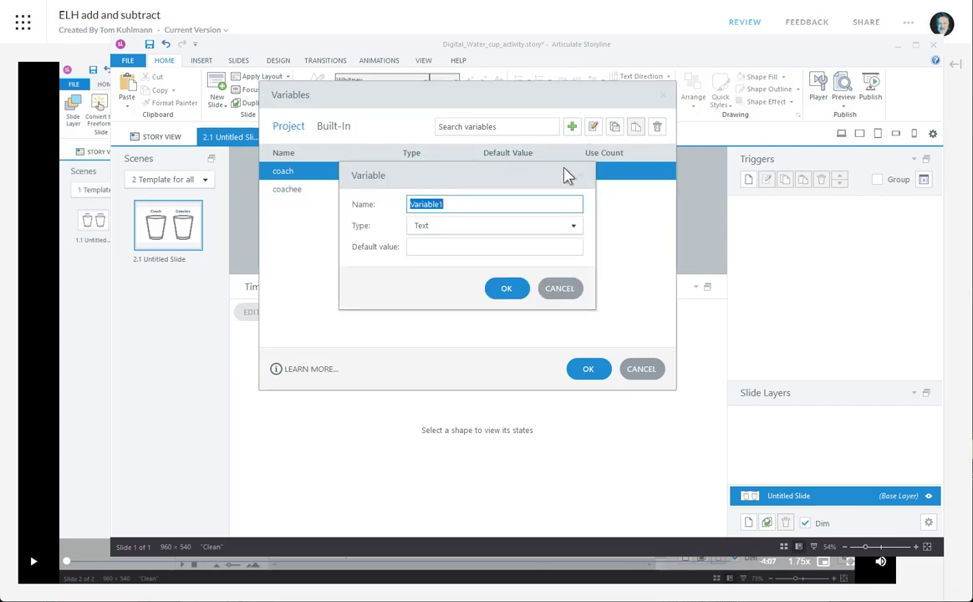
click(561, 289)
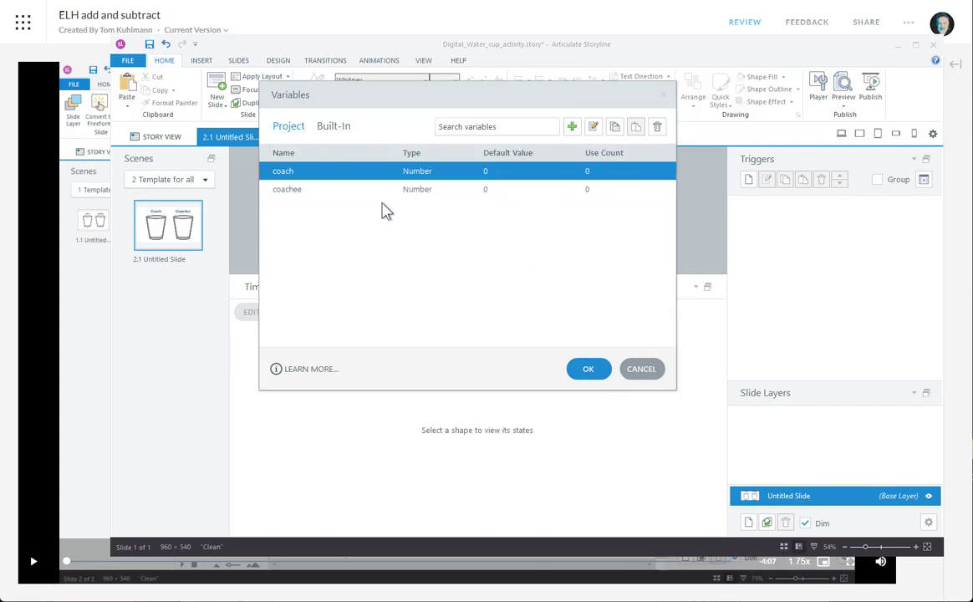
click(585, 371)
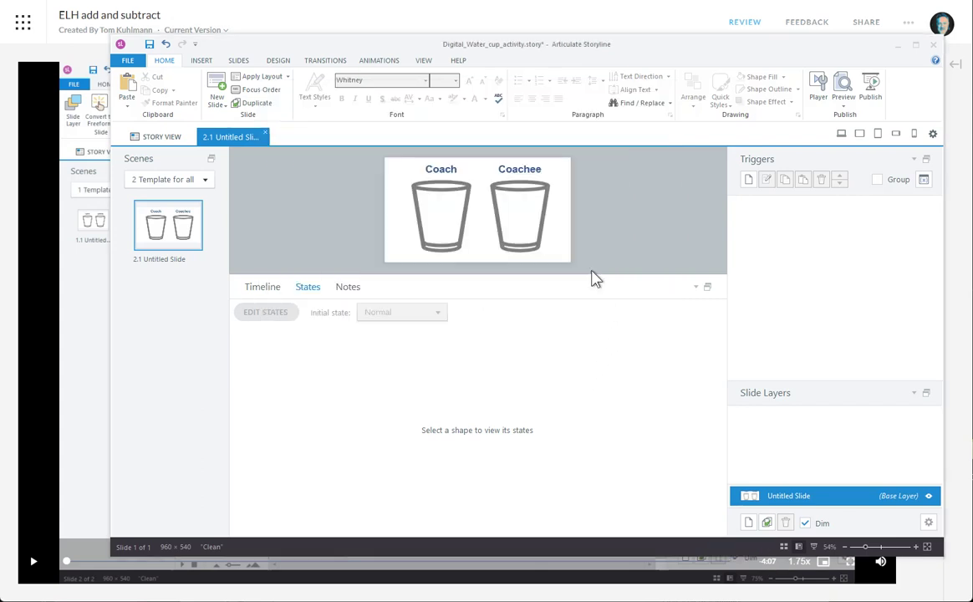
- Start a new trigger that adjusts a variable by adding value 1 to coach
click(467, 197)
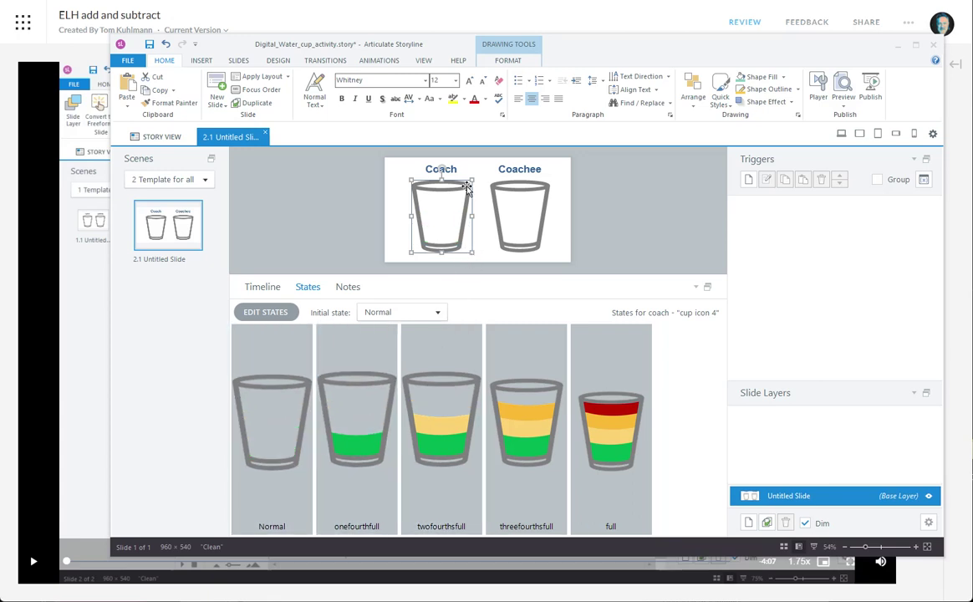
click(645, 217)
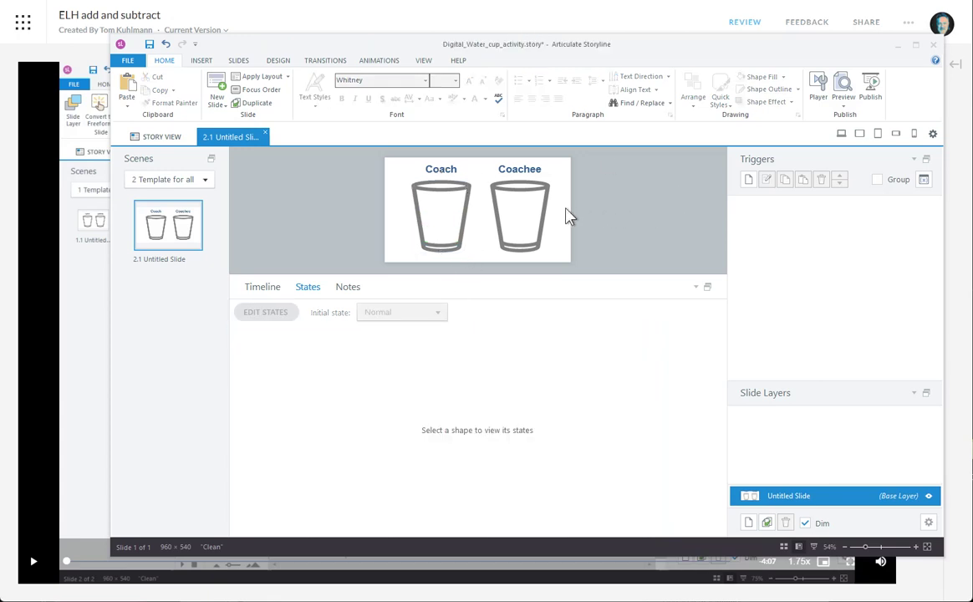
click(749, 180)
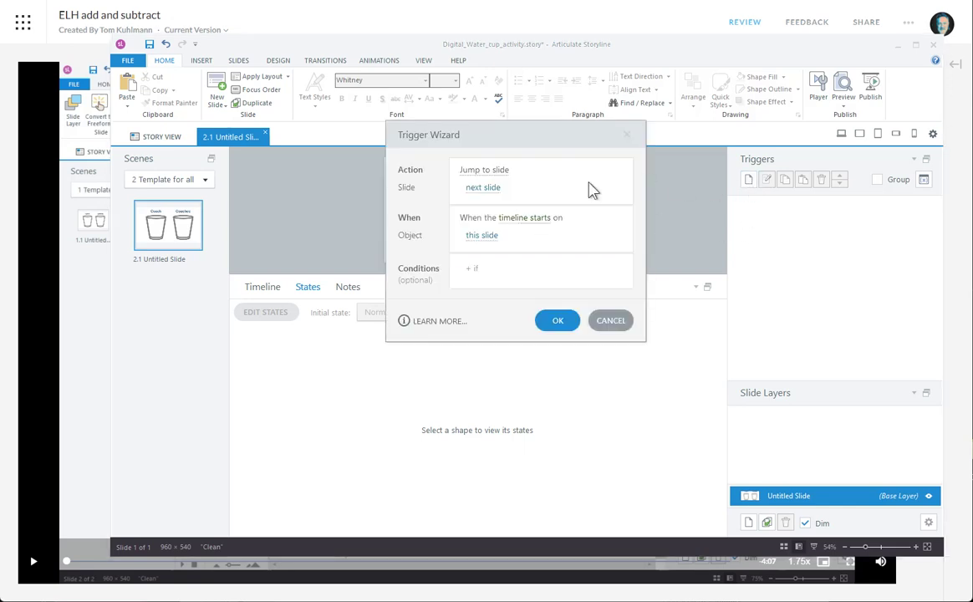
click(486, 171)
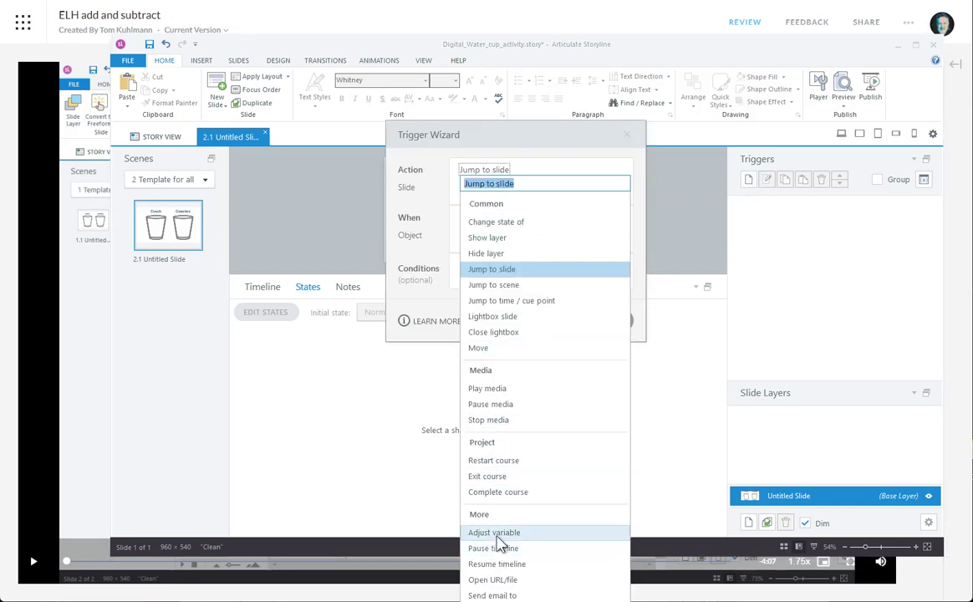
click(493, 532)
click(471, 188)
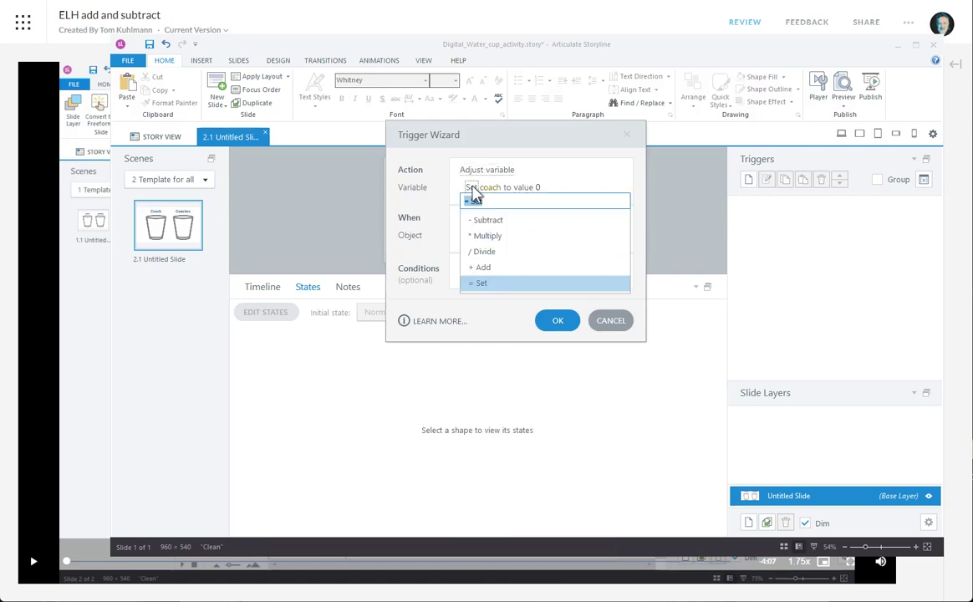
click(481, 271)
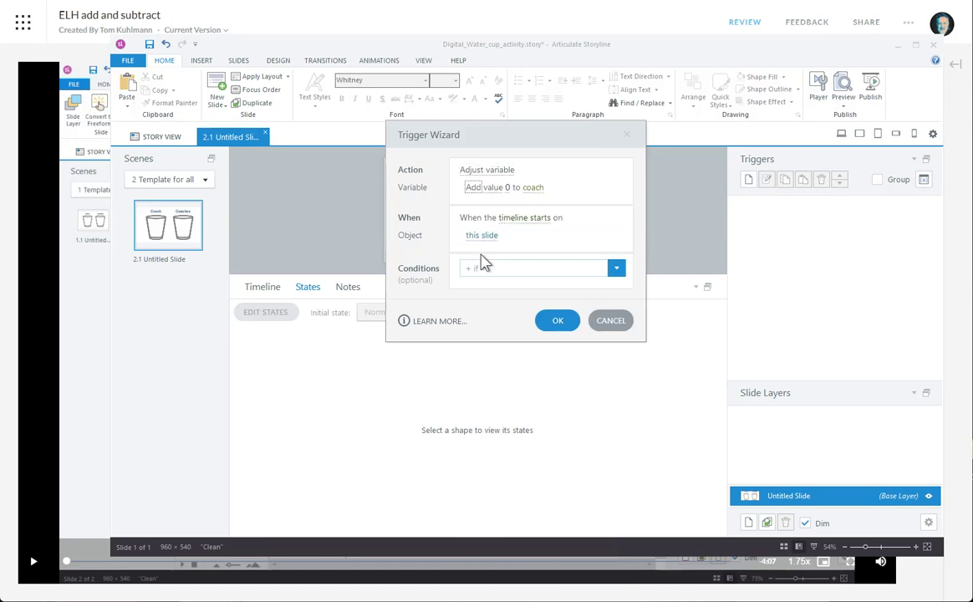
click(507, 187)
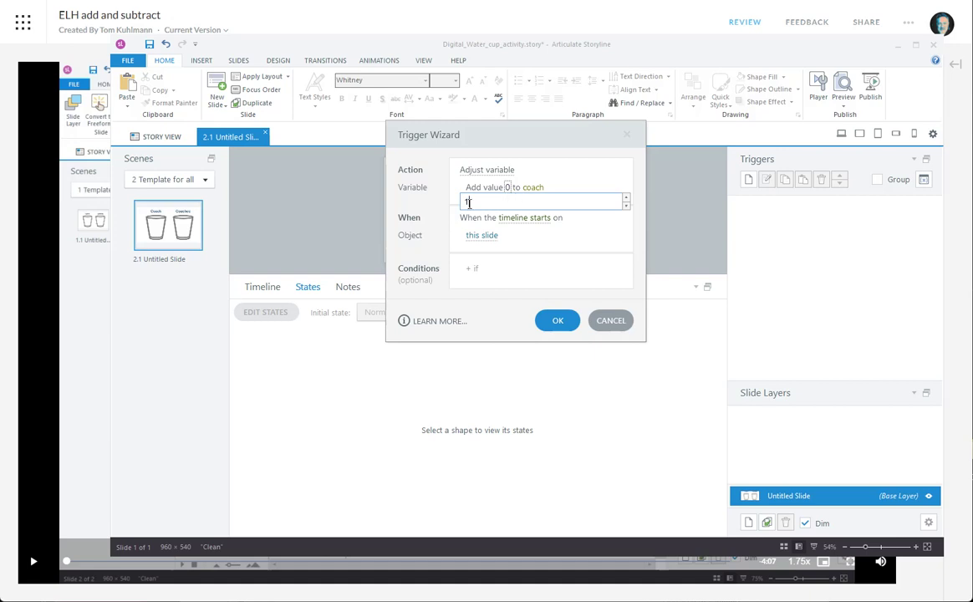
text(1)
- Make the trigger run when the user clicks the coach cup and save it
click(531, 220)
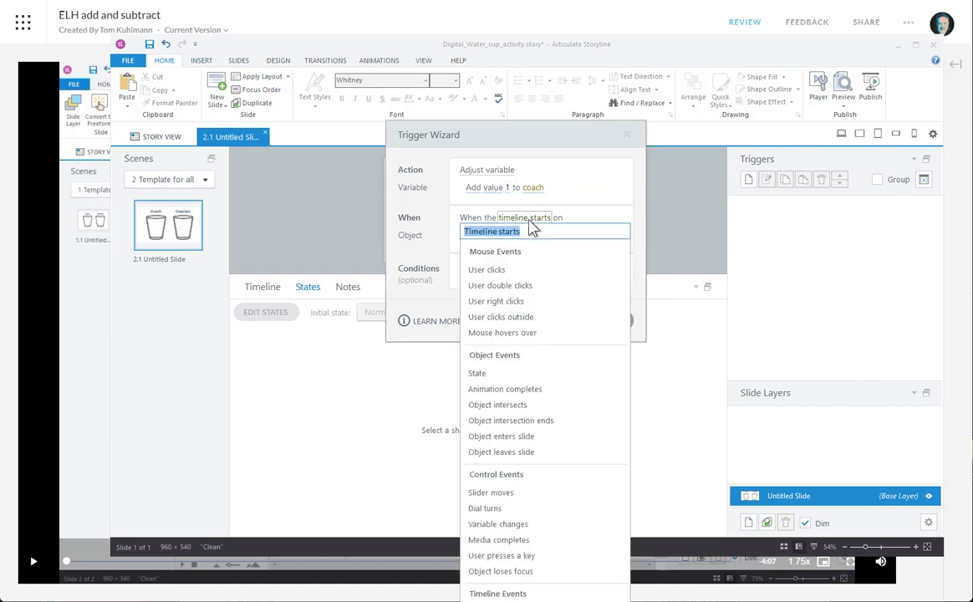
click(495, 270)
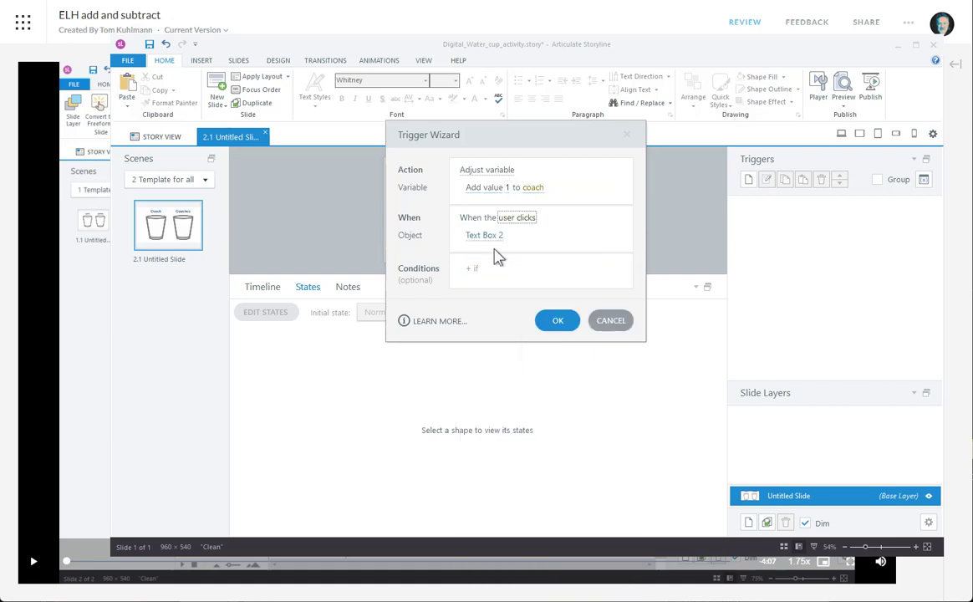
click(489, 237)
click(487, 309)
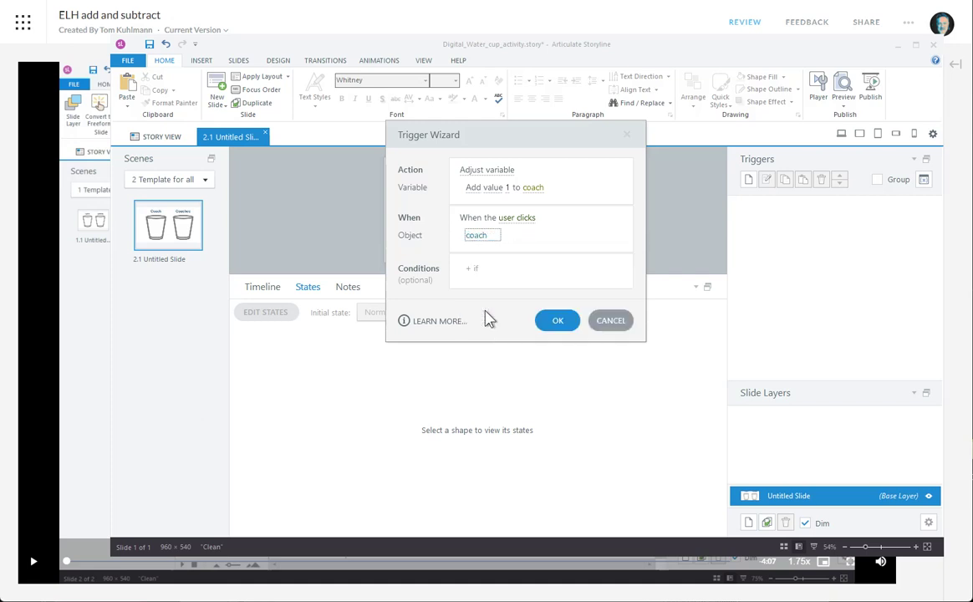
click(570, 321)
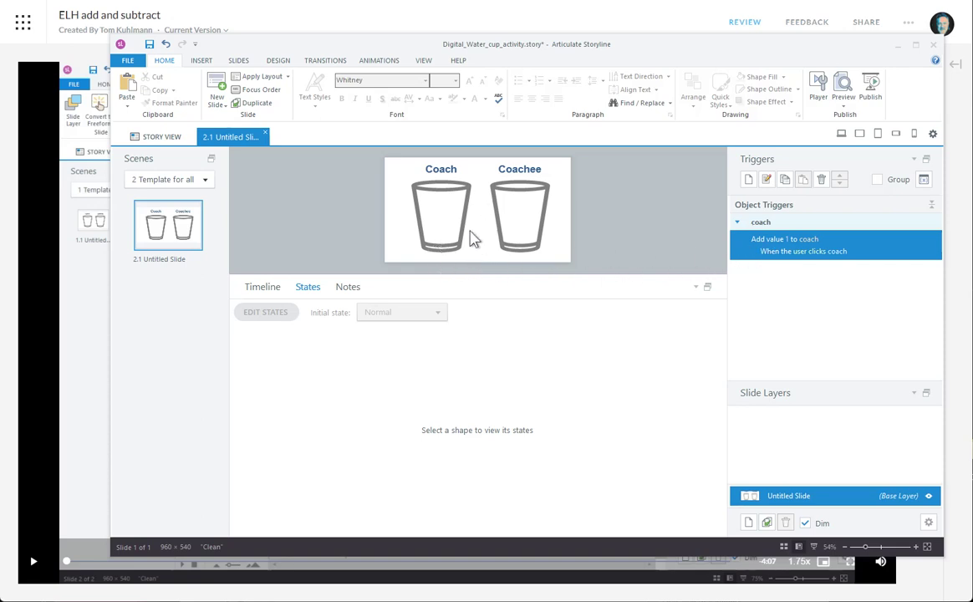
- Insert a small text box beside the Coach heading in the slide's upper-left corner containing a reference to the coach variable
click(203, 62)
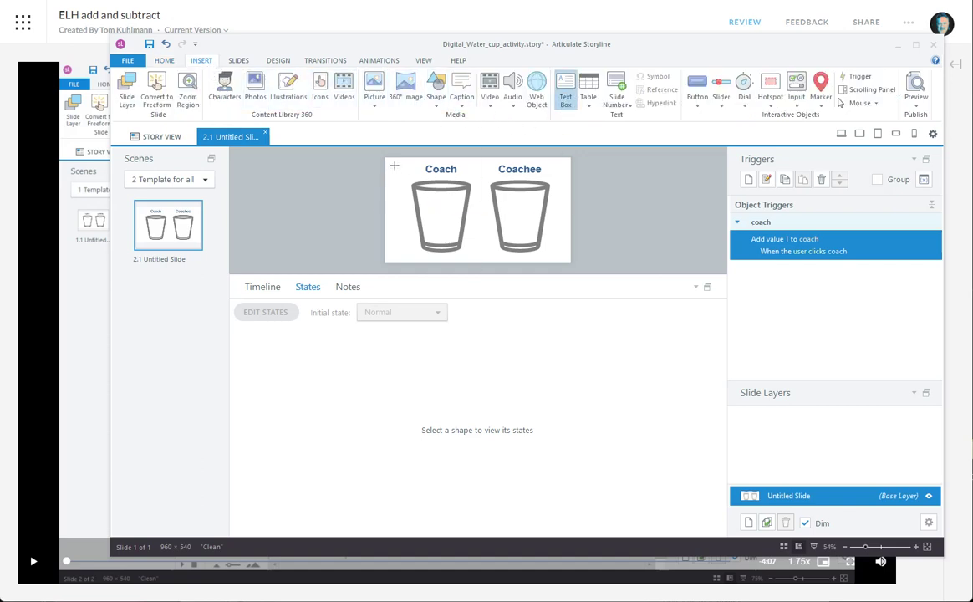
drag(395, 167, 408, 178)
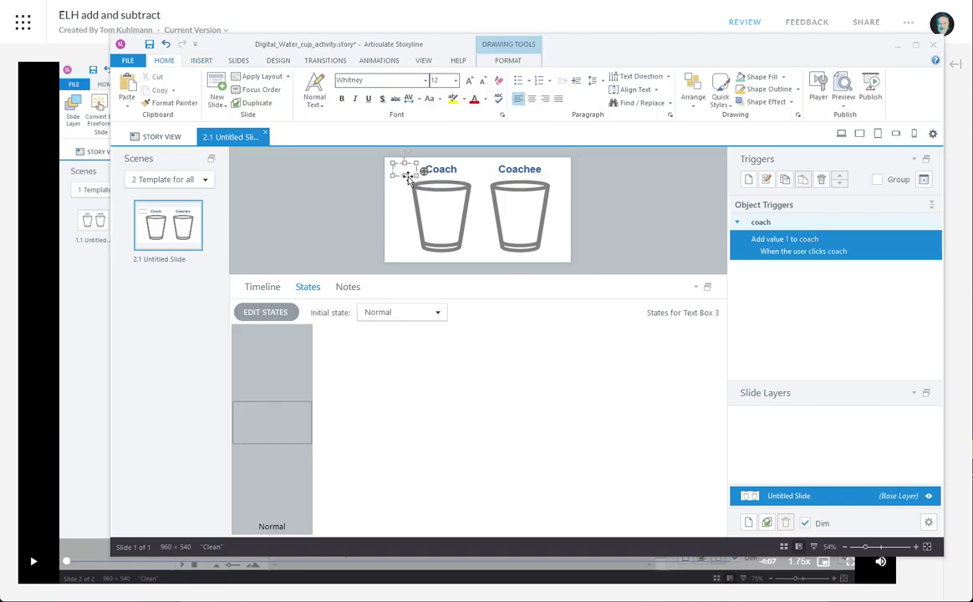
click(201, 60)
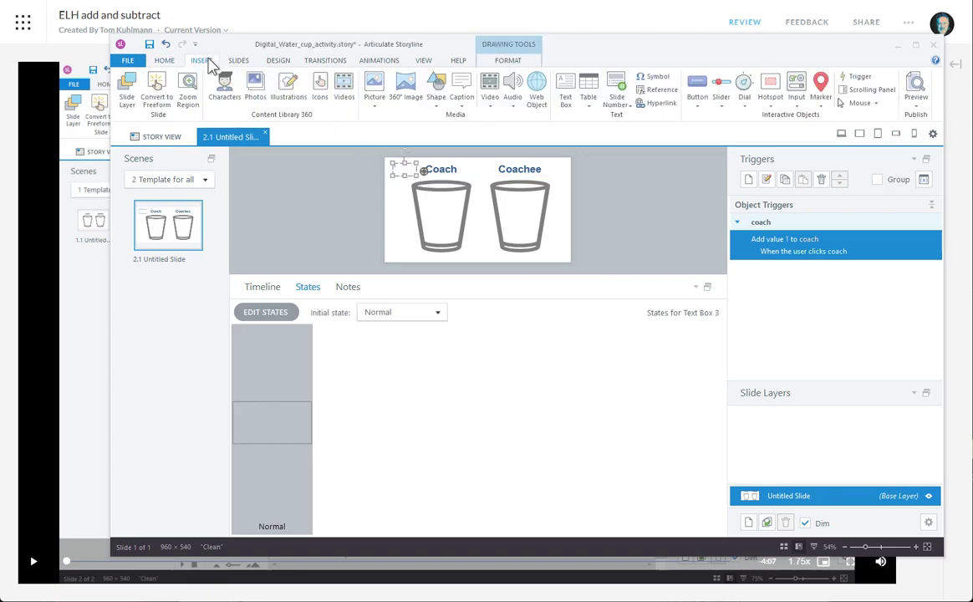
click(658, 89)
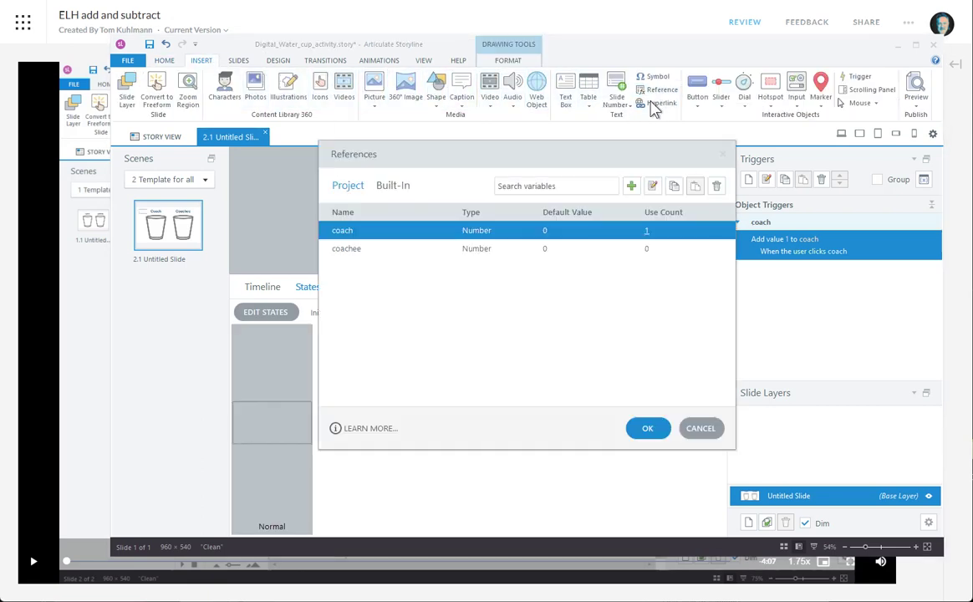
click(646, 426)
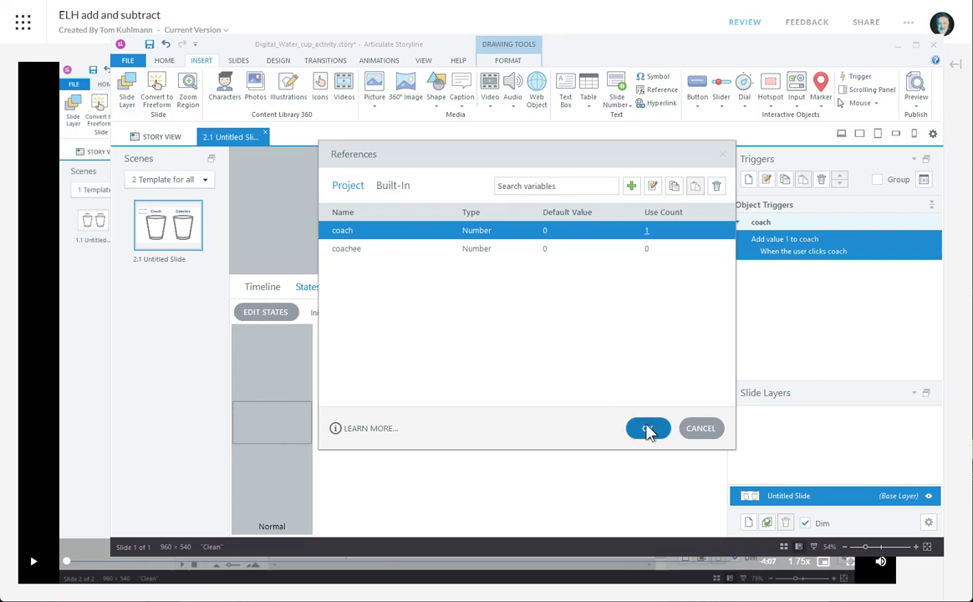
click(625, 207)
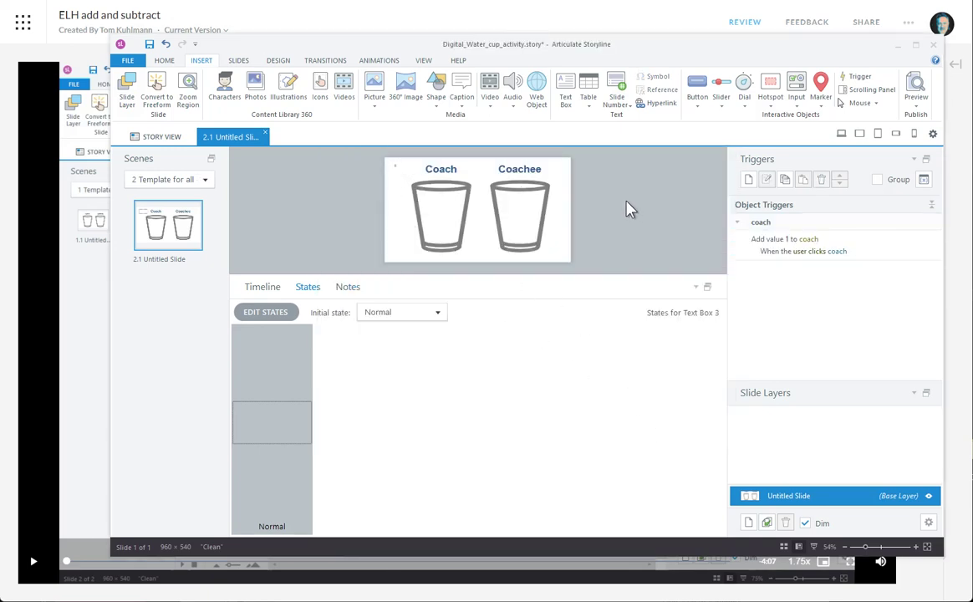
- Enlarge the coach variable reference's text until it is about as tall as the Coach heading
click(402, 168)
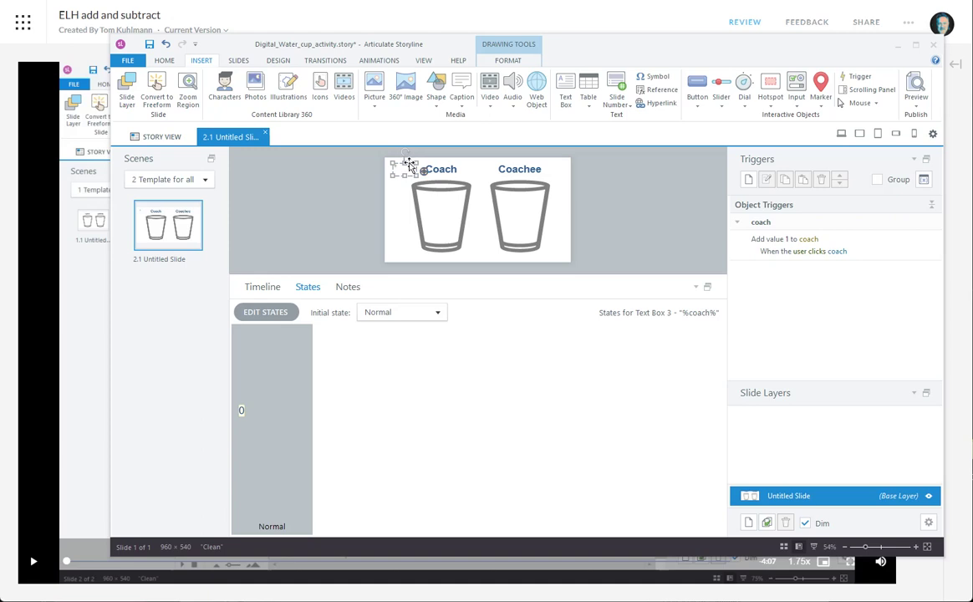
click(164, 60)
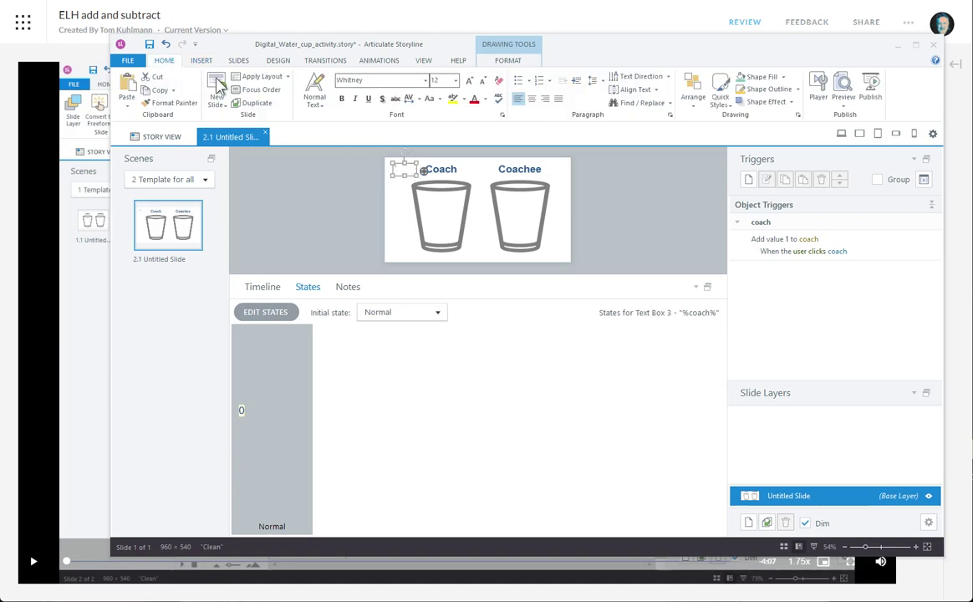
click(470, 81)
click(470, 81)
click(470, 82)
click(470, 81)
click(469, 81)
click(470, 81)
click(470, 81)
click(470, 81)
click(614, 201)
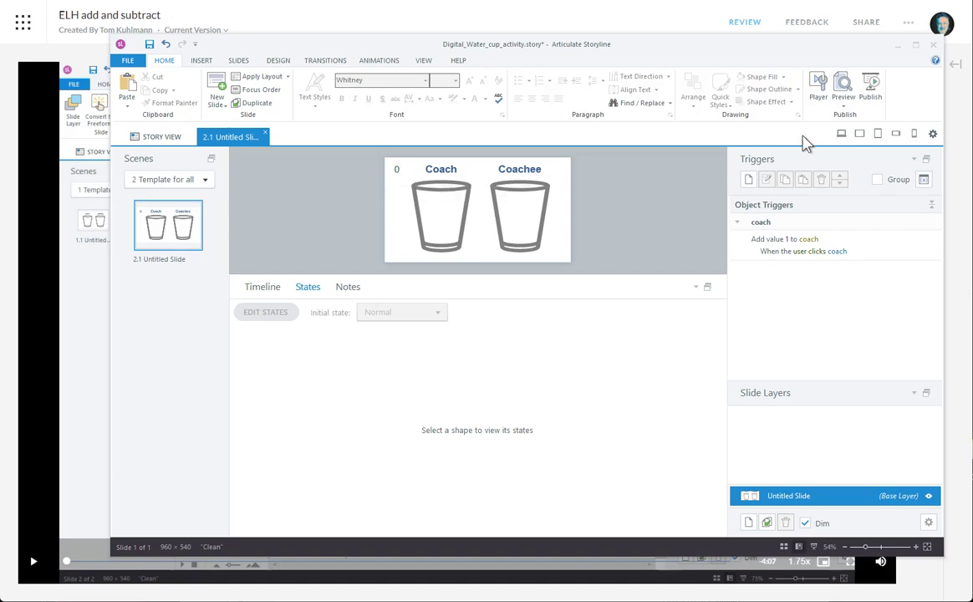
- Preview this slide and test the add trigger by activating the coach cup repeatedly
click(848, 116)
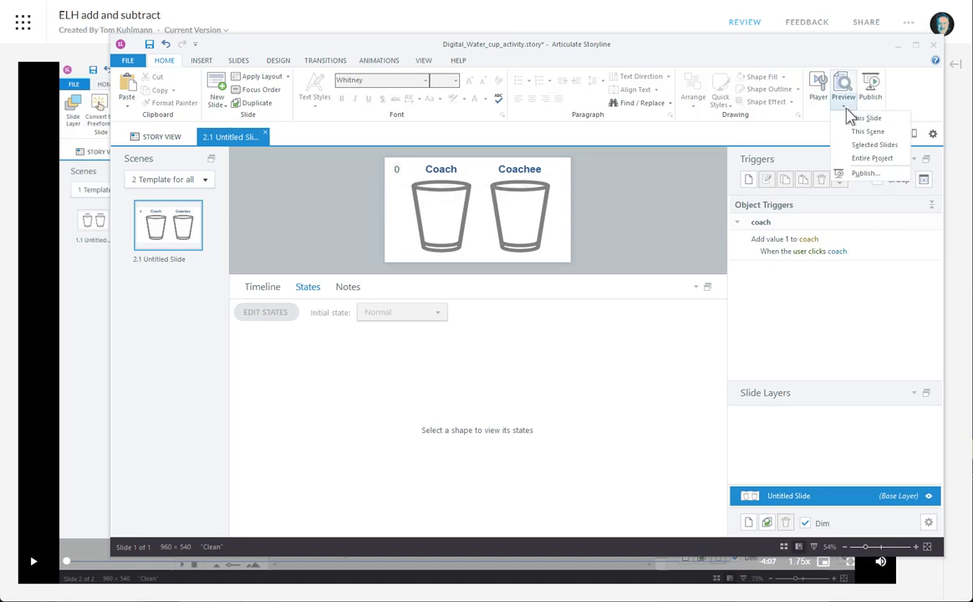
click(847, 123)
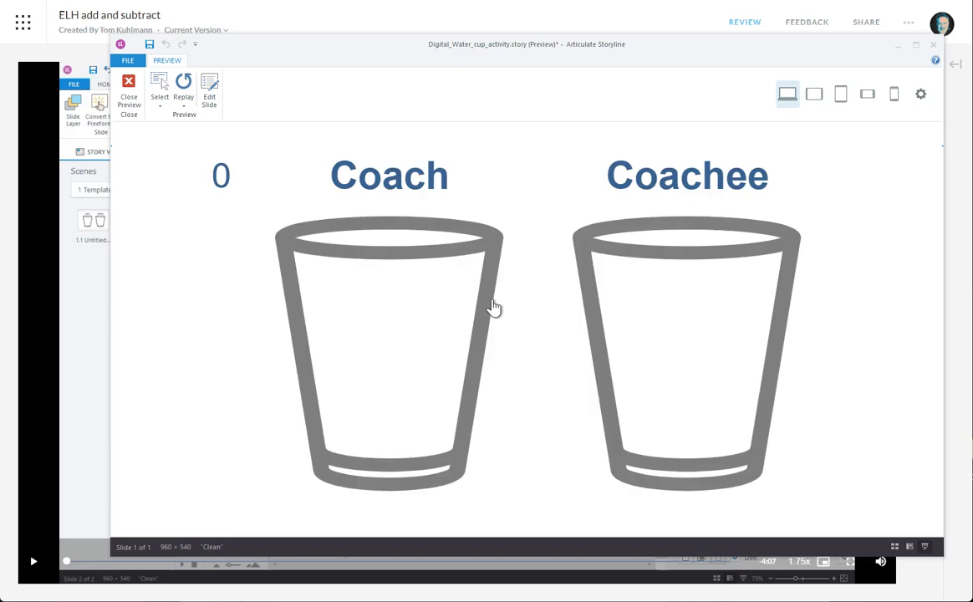
click(492, 304)
click(490, 305)
click(490, 305)
click(490, 303)
click(489, 303)
click(490, 303)
click(490, 304)
click(490, 303)
click(489, 304)
click(489, 304)
click(489, 304)
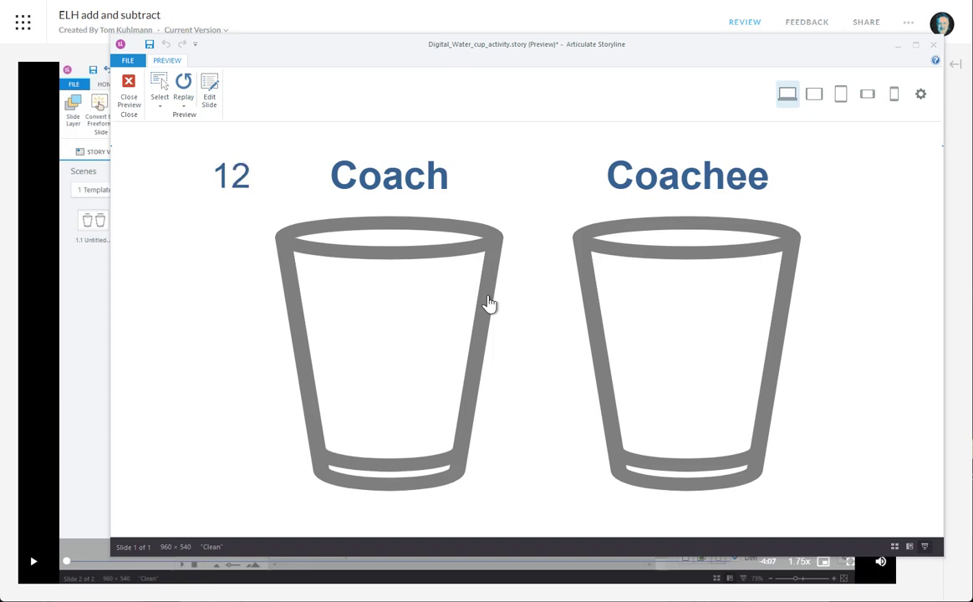
- Close the preview and add a condition to the coach cup's add trigger so it runs only if coach is less than 4
click(132, 96)
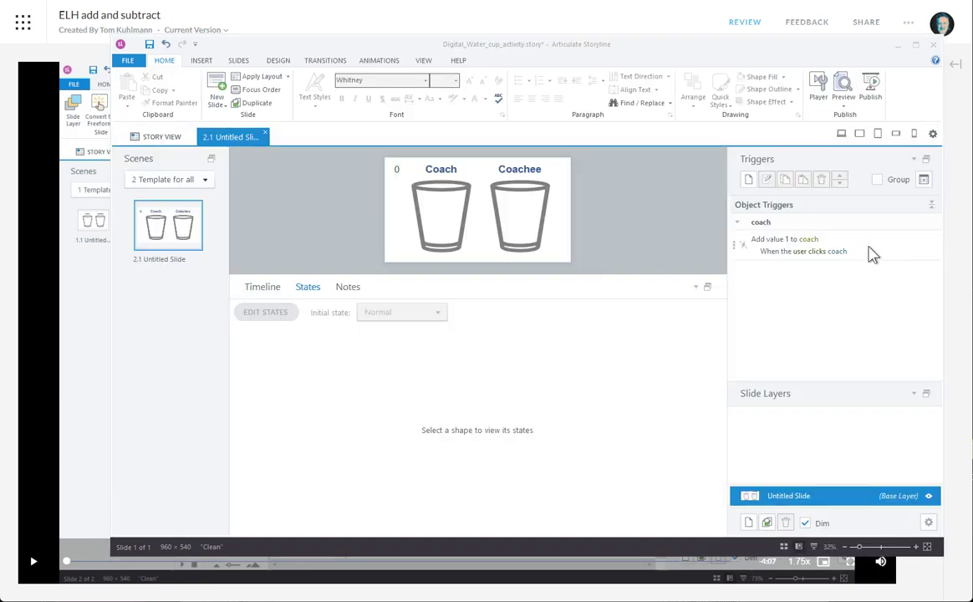
click(884, 249)
double_click(884, 249)
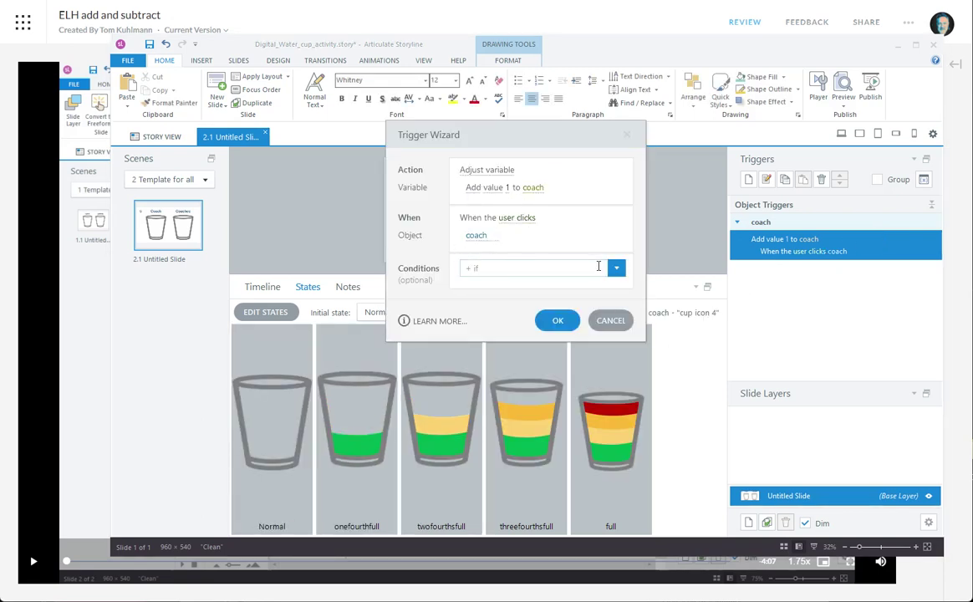
click(616, 269)
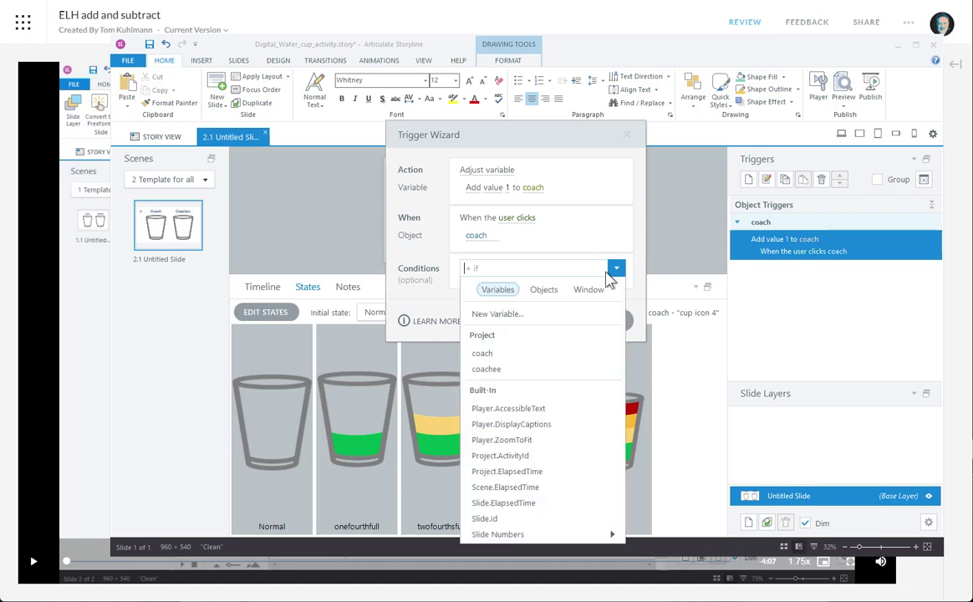
click(482, 355)
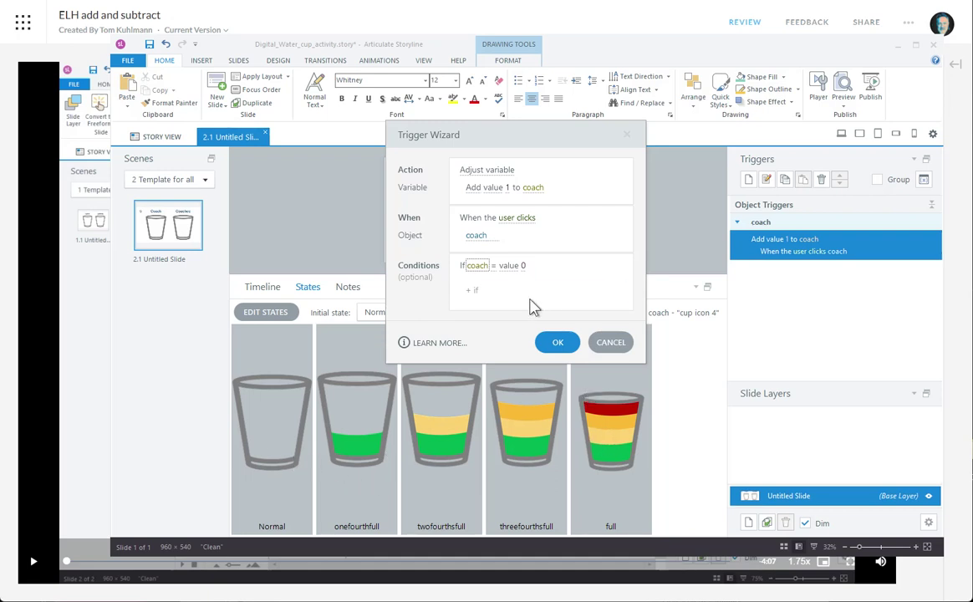
click(494, 268)
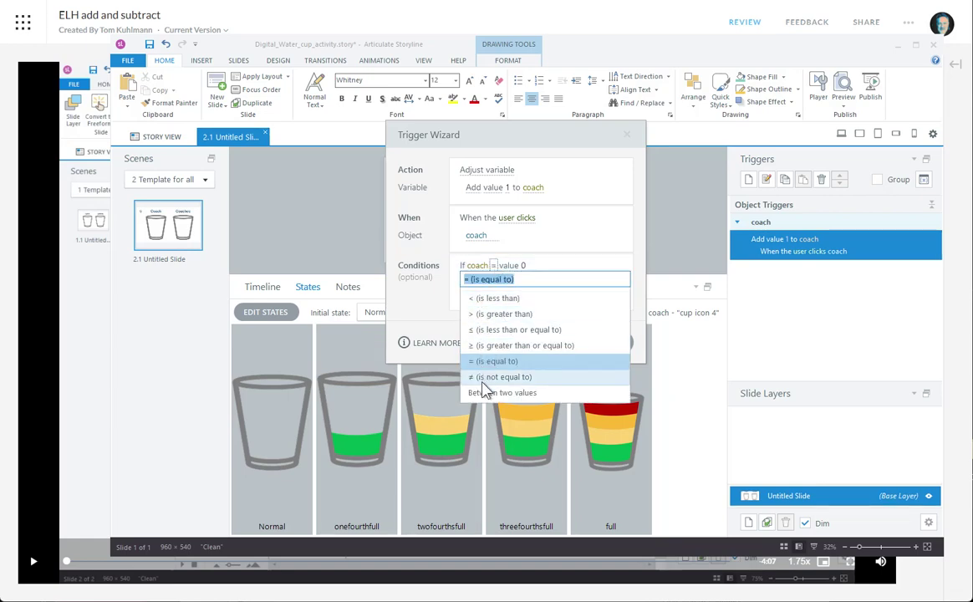
click(488, 298)
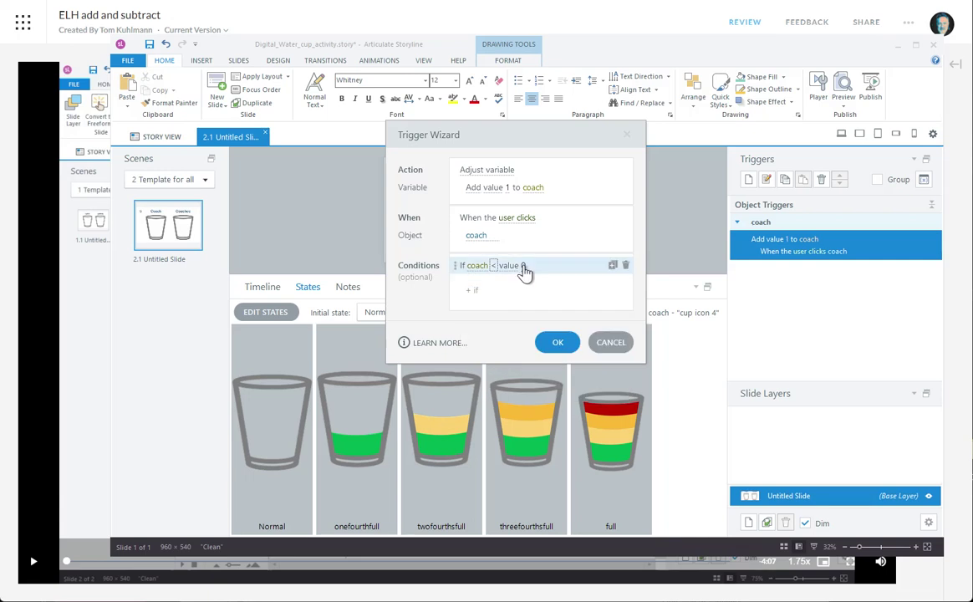
click(523, 266)
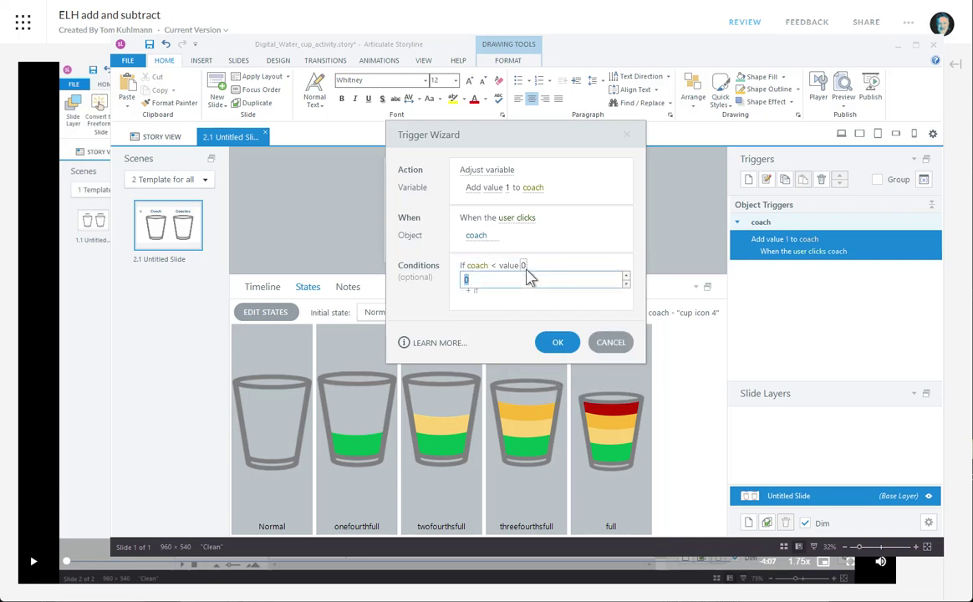
click(557, 344)
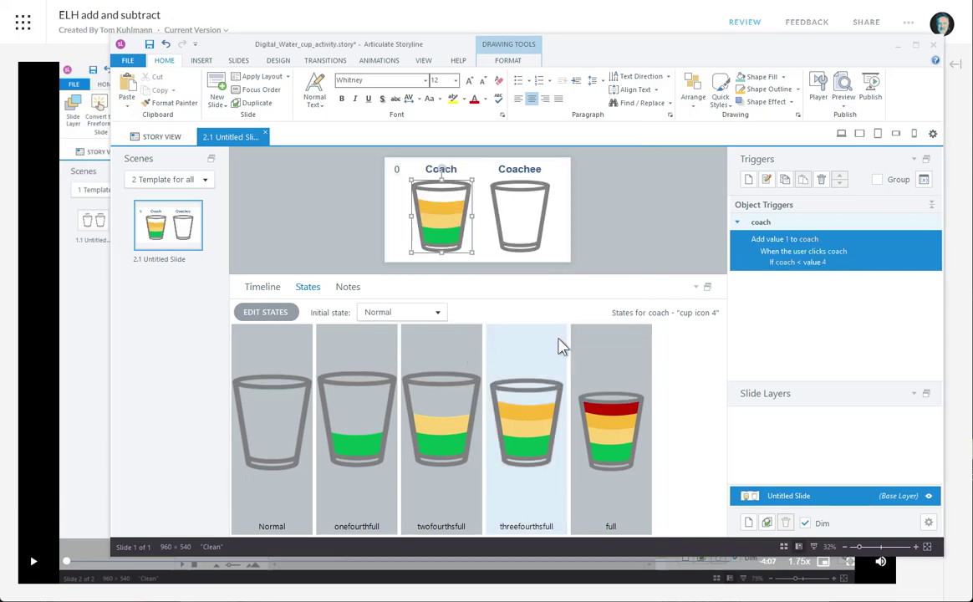
- Preview this slide, activate the coach cup repeatedly to test the less-than-4 limit, and close the preview
click(848, 113)
click(867, 121)
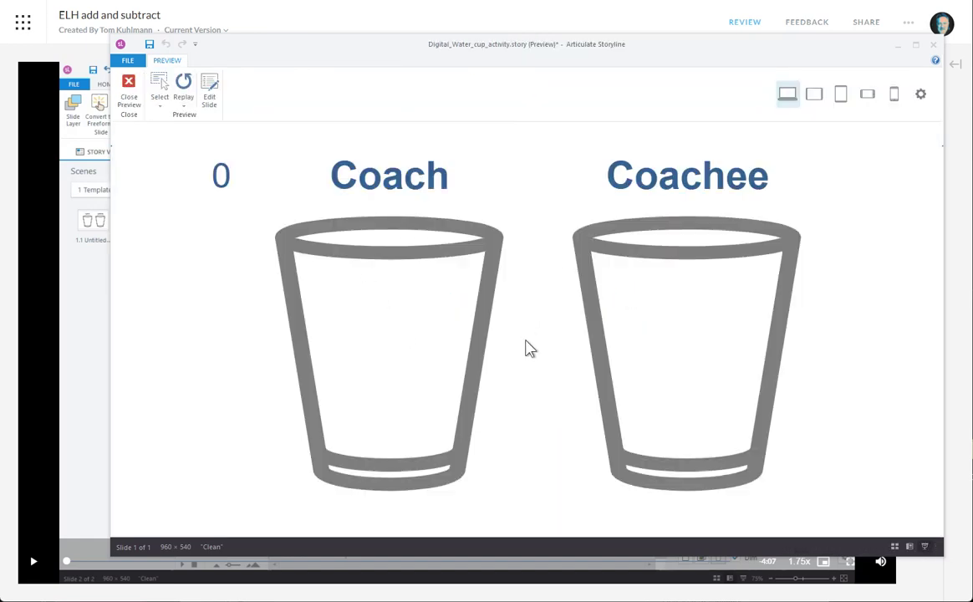
click(481, 309)
click(480, 309)
click(480, 309)
click(480, 309)
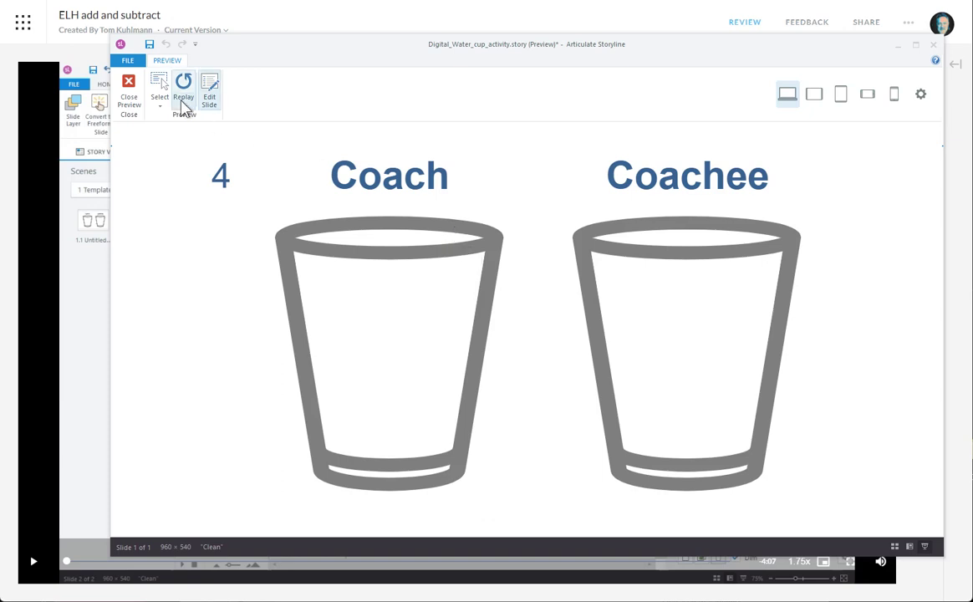
click(128, 84)
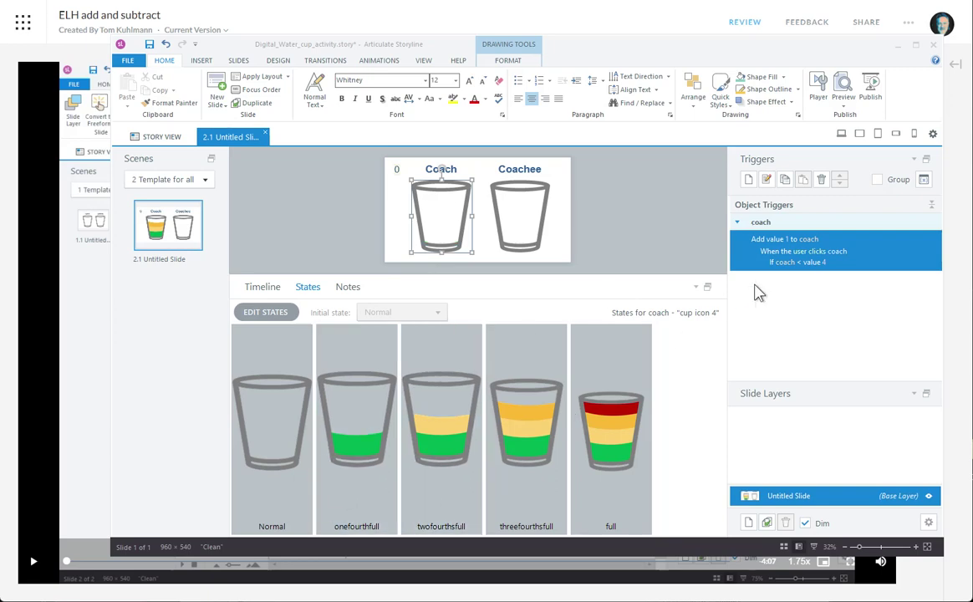
- Create a trigger changing the coach cup's state to Normal when the coach variable changes, on condition that coach equals 0
click(748, 179)
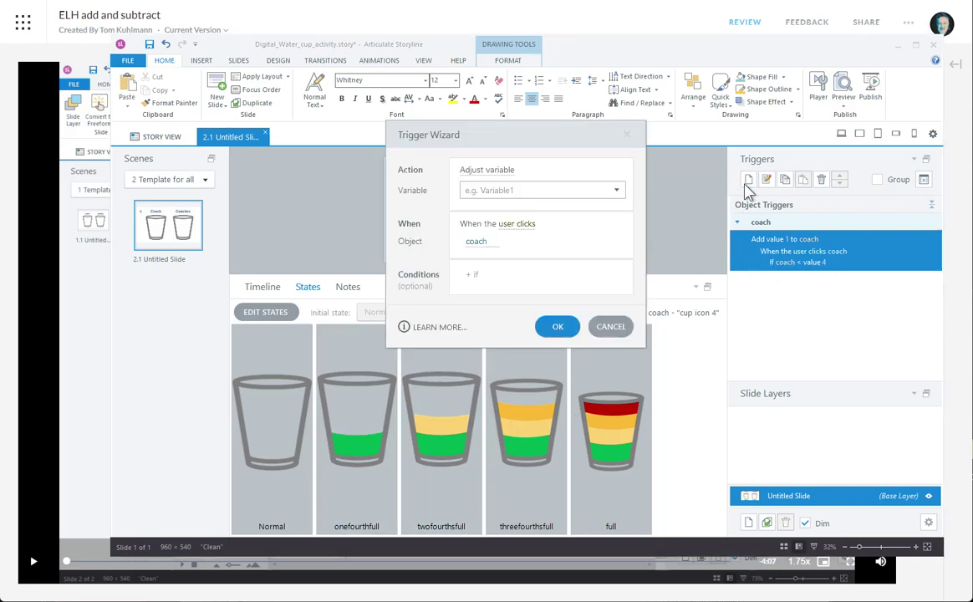
click(493, 171)
click(447, 220)
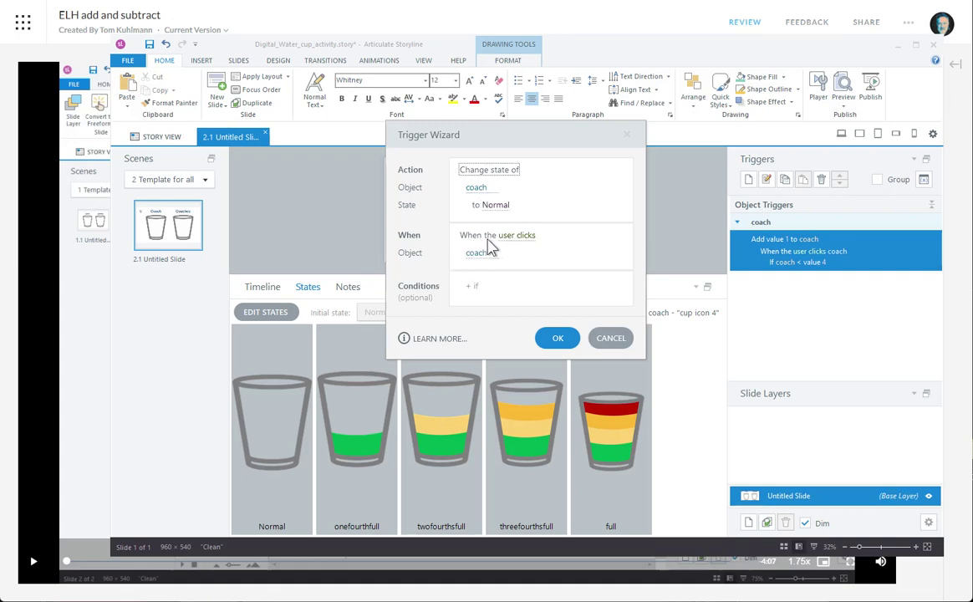
click(513, 236)
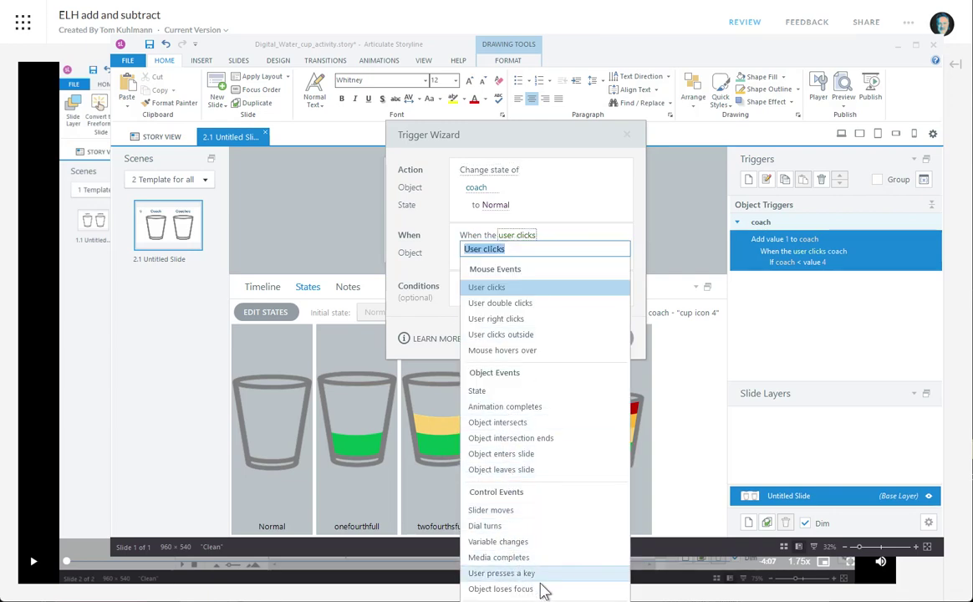
click(505, 542)
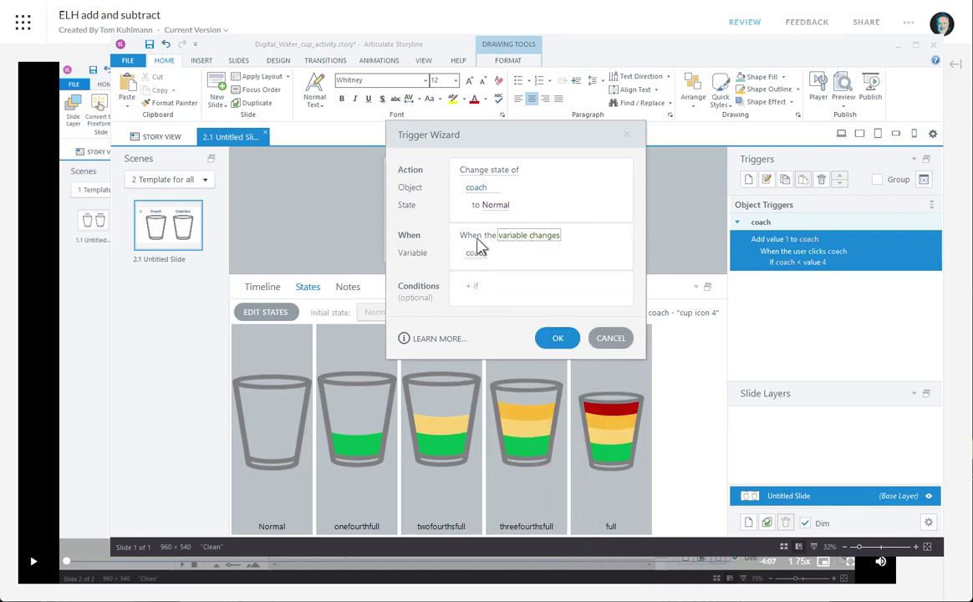
click(473, 286)
click(485, 371)
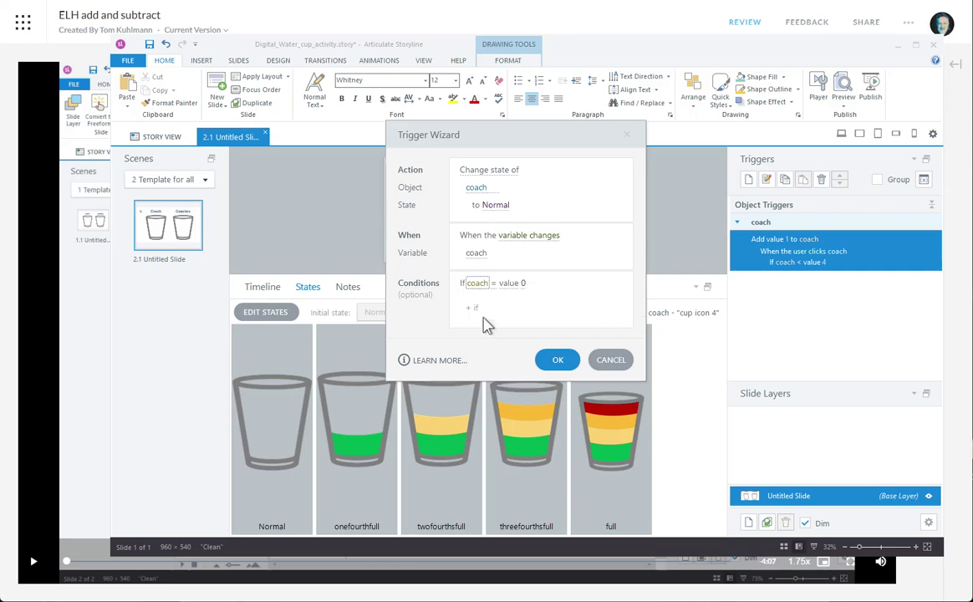
click(561, 359)
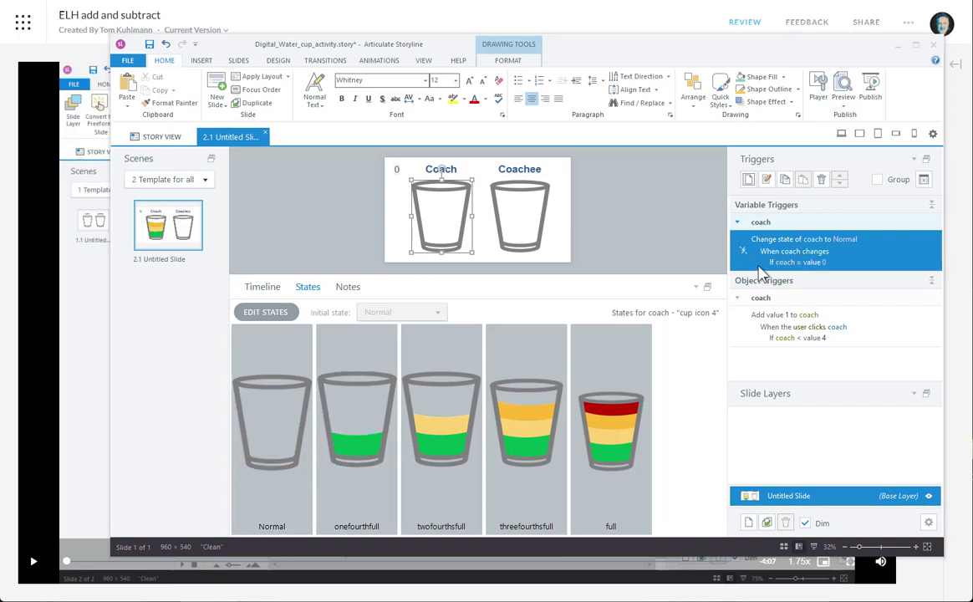
- Copy the coach state-change trigger and paste four duplicates of it
click(871, 262)
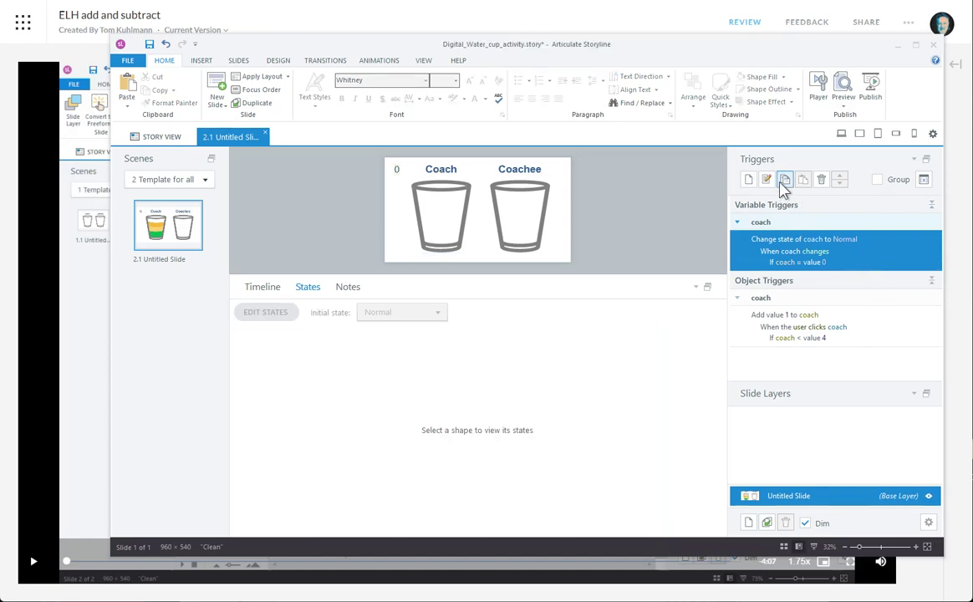
click(802, 186)
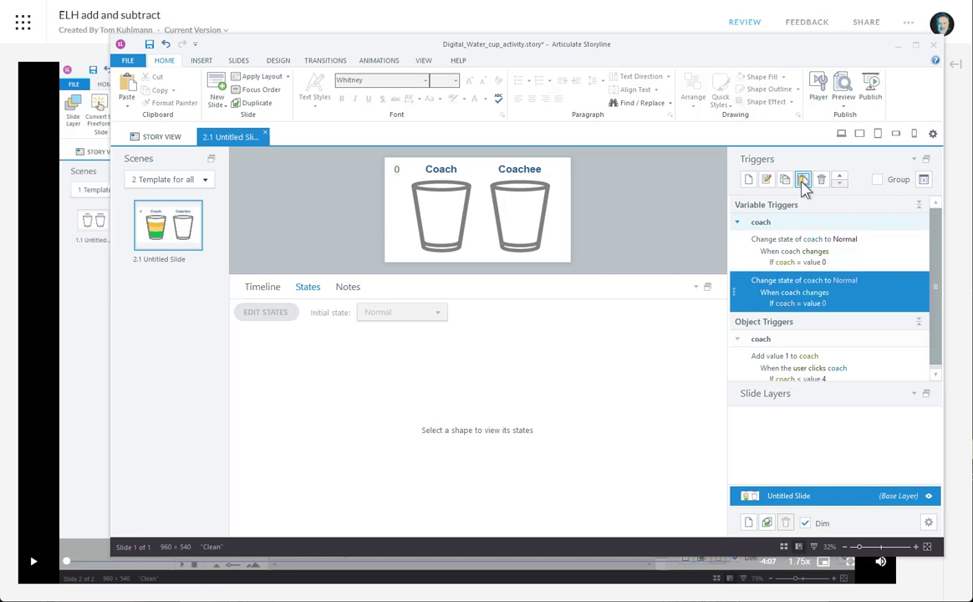
click(801, 186)
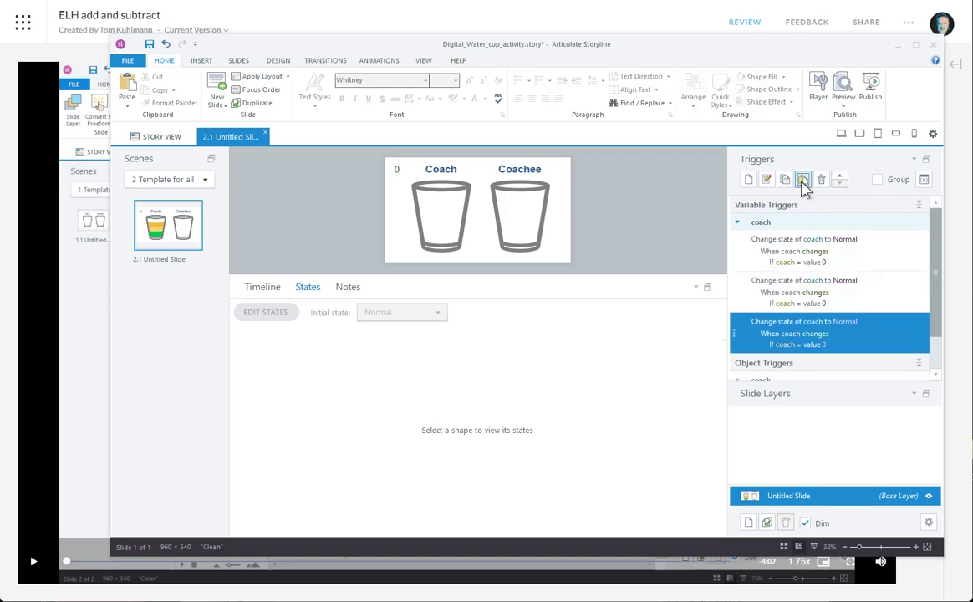
click(802, 183)
click(802, 184)
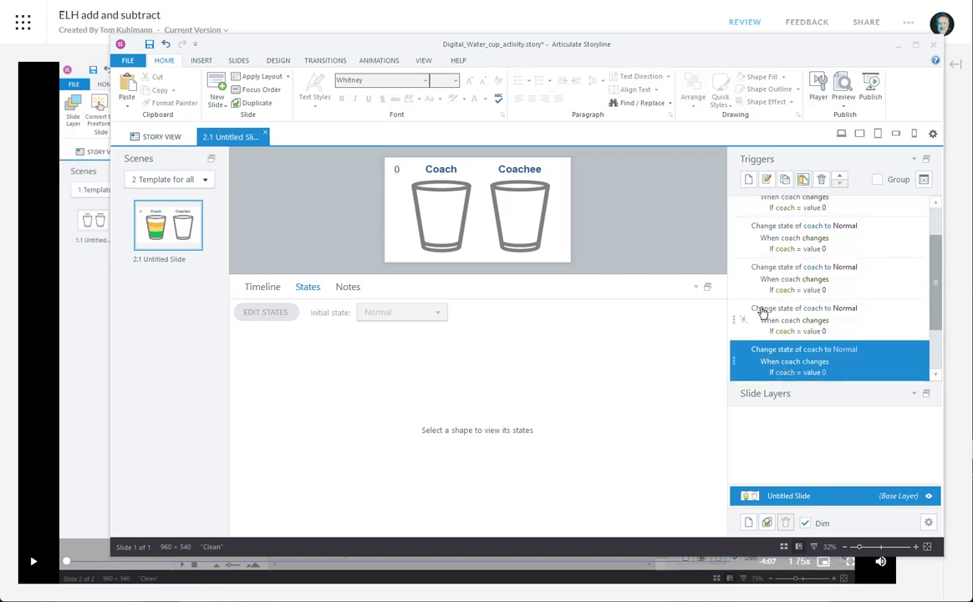
- Set the second coach variable trigger to change the cup's state to full if coach equals 4
scroll(799, 279, up, 5)
click(796, 297)
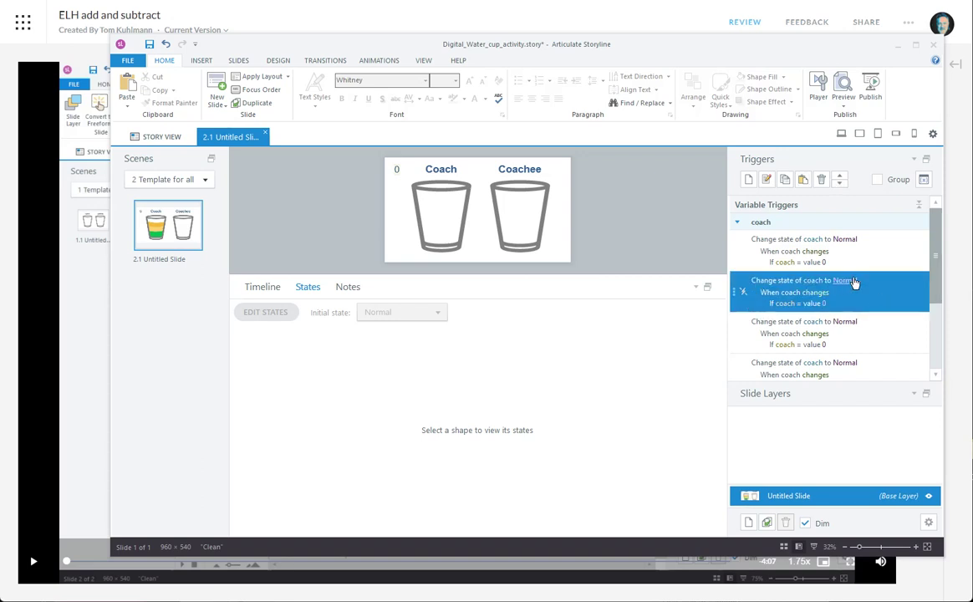
click(854, 282)
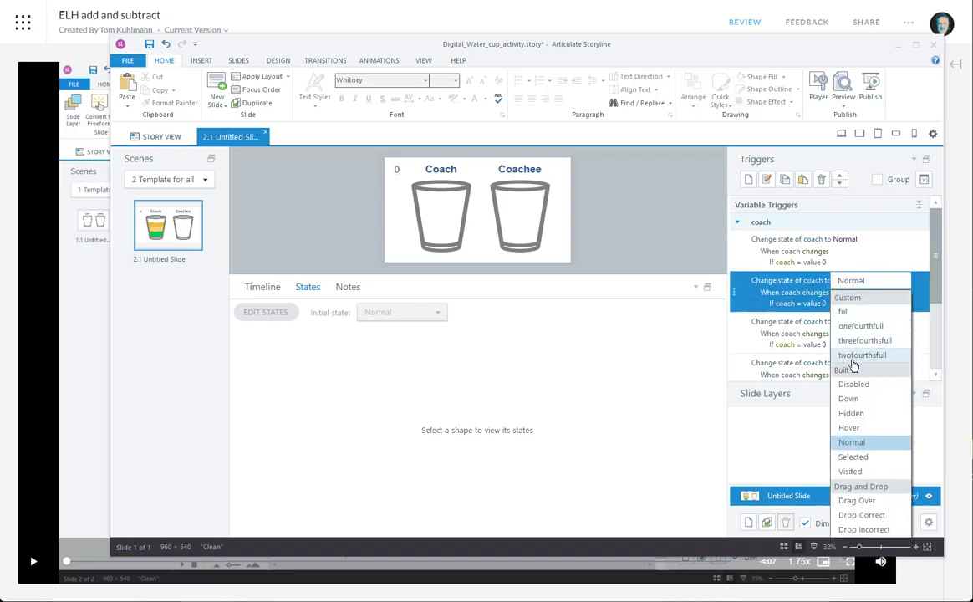
click(844, 310)
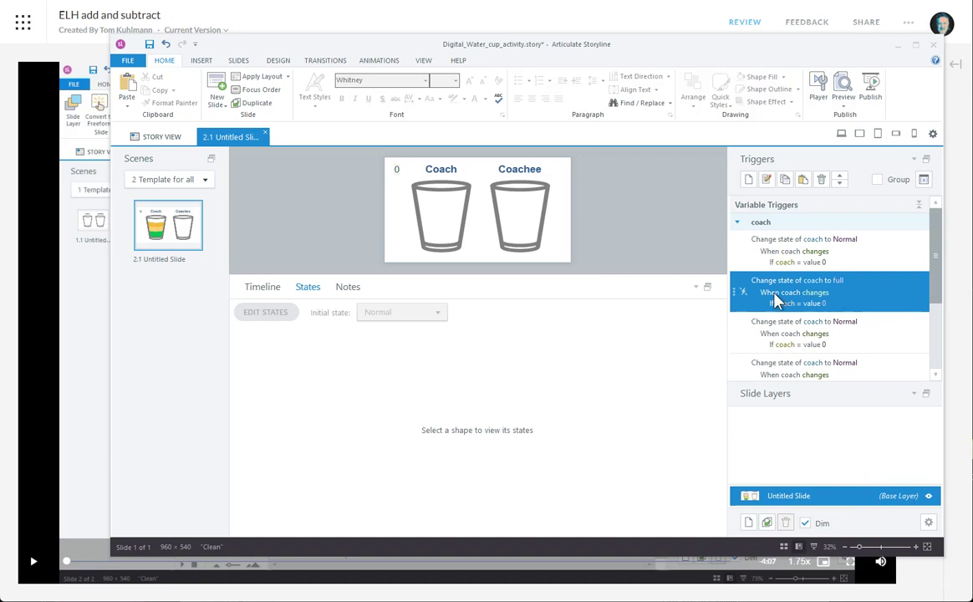
click(825, 305)
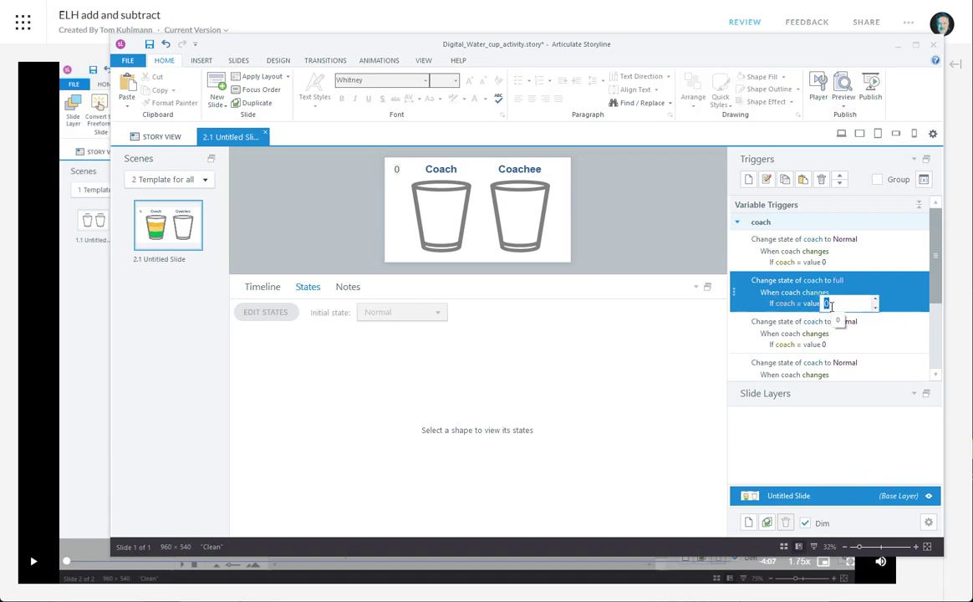
text(4)
key(Return)
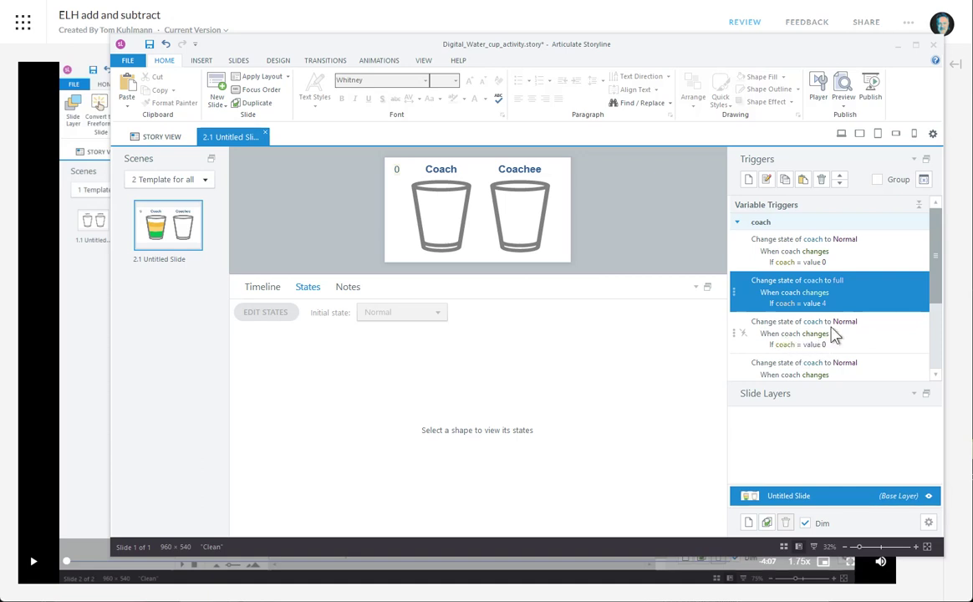
- Set the third coach variable trigger to change the cup's state to onefourthfull if coach equals 1
click(844, 321)
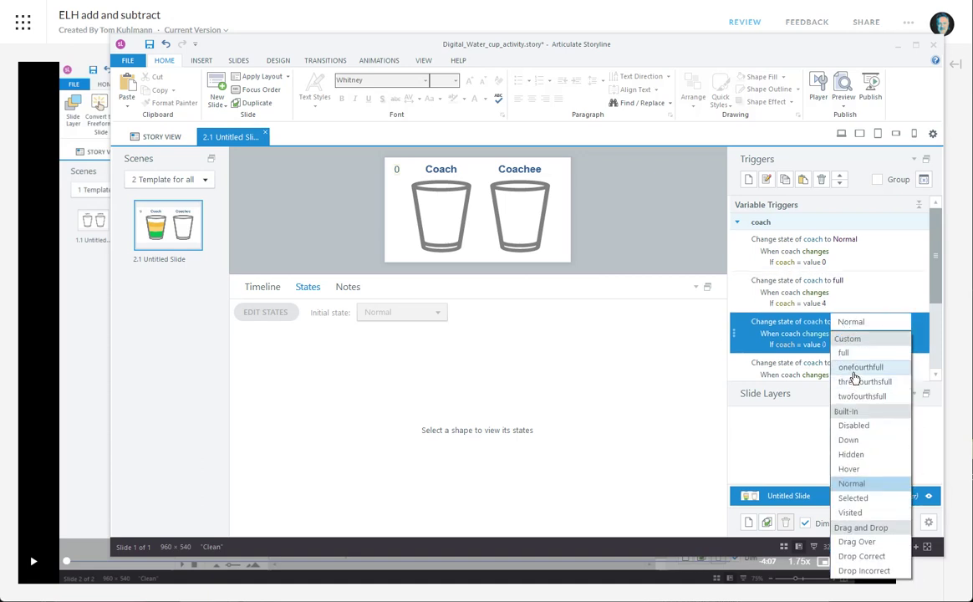
click(853, 378)
click(826, 345)
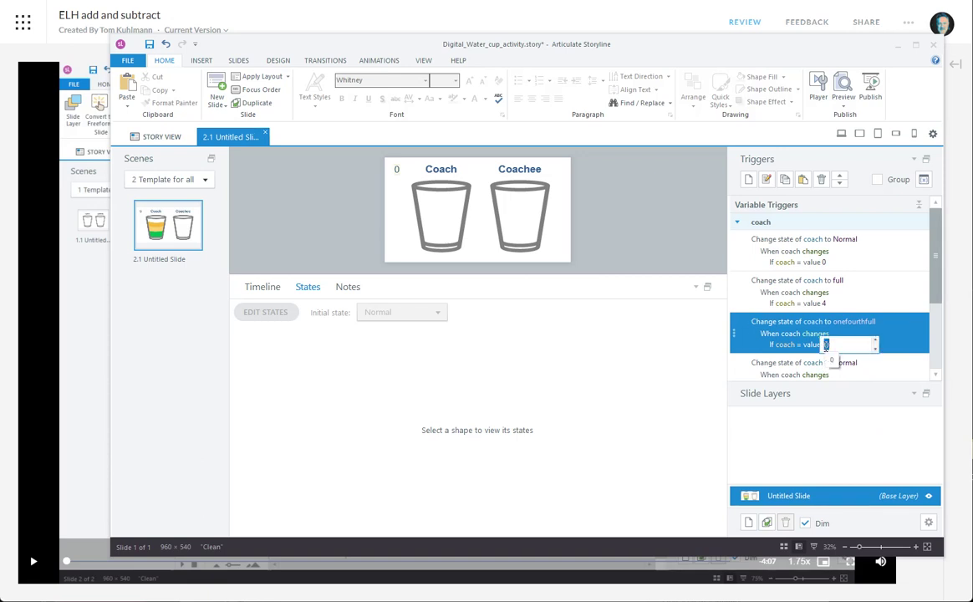
text(1)
key(Return)
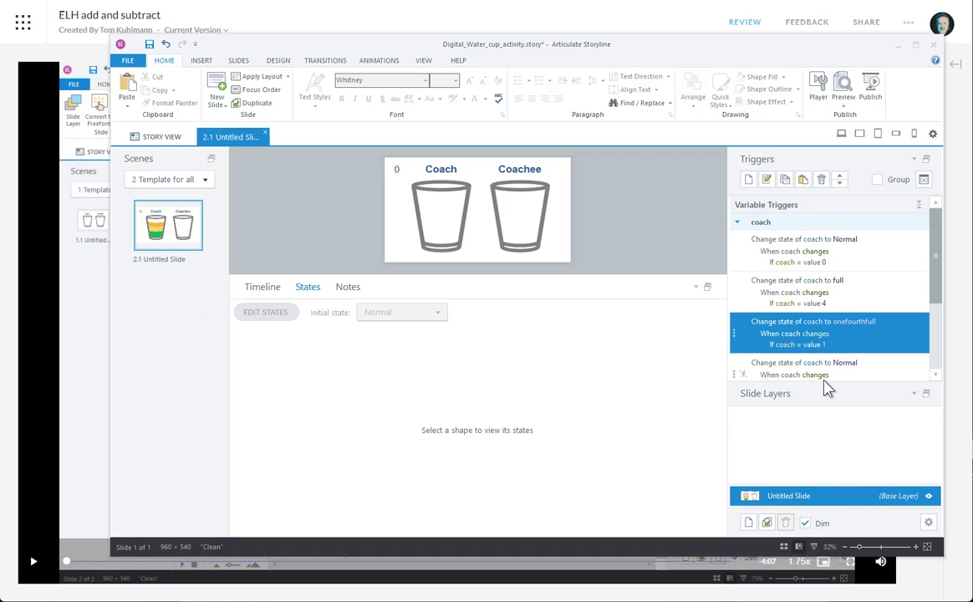
- Set the fourth coach variable trigger to change the cup's state to threefourthsfull if coach equals 3
click(853, 374)
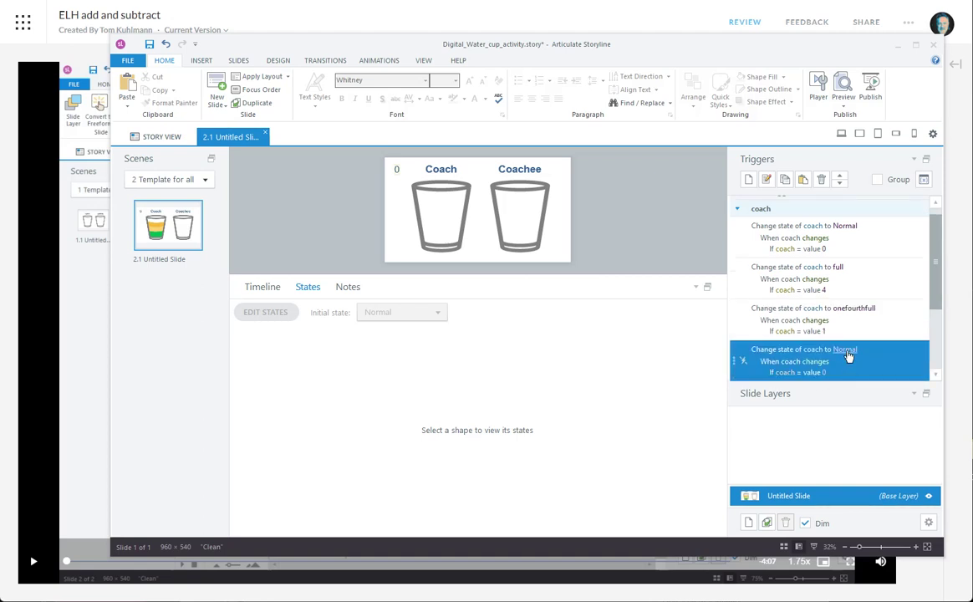
click(846, 354)
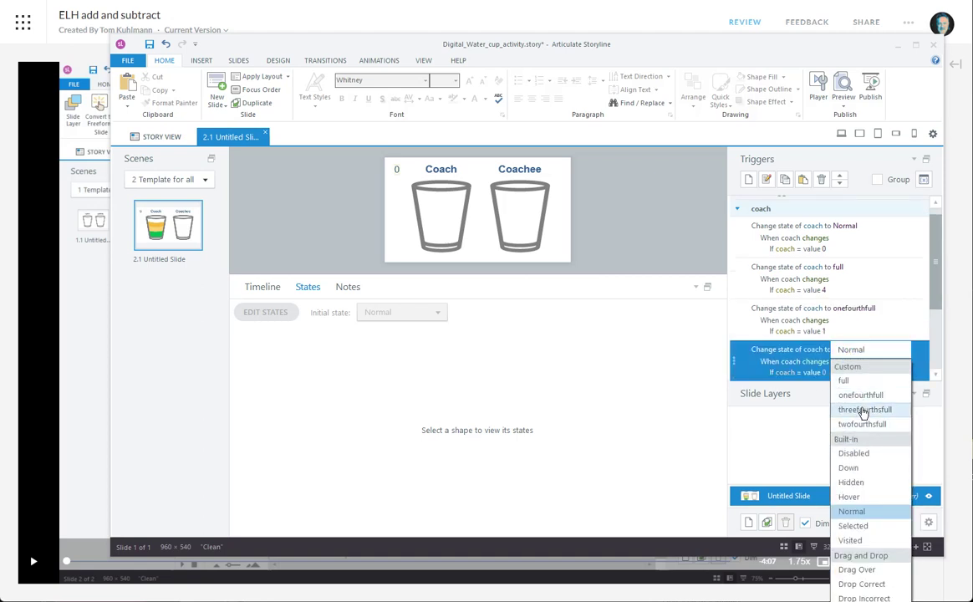
click(863, 416)
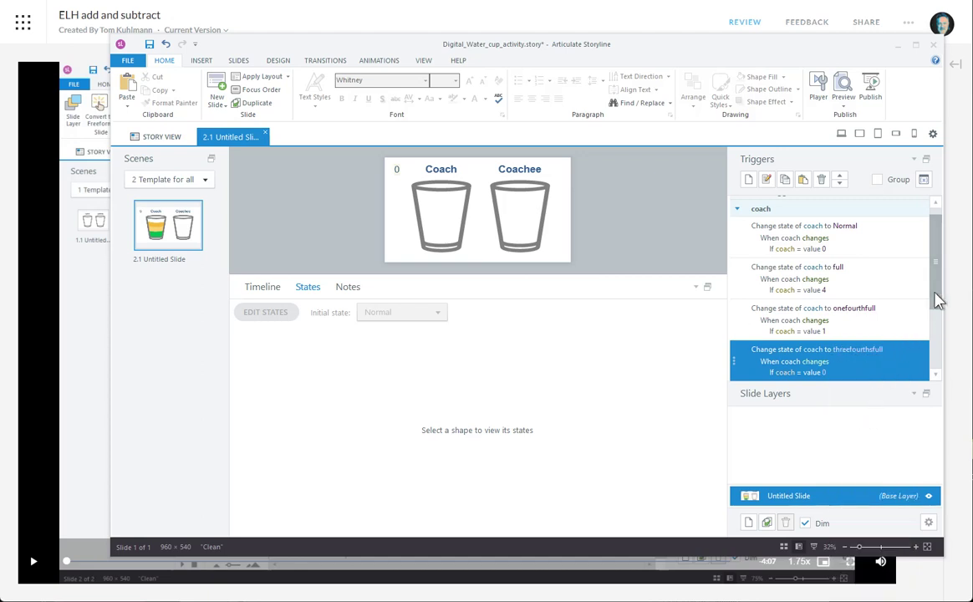
scroll(934, 305, down, 2)
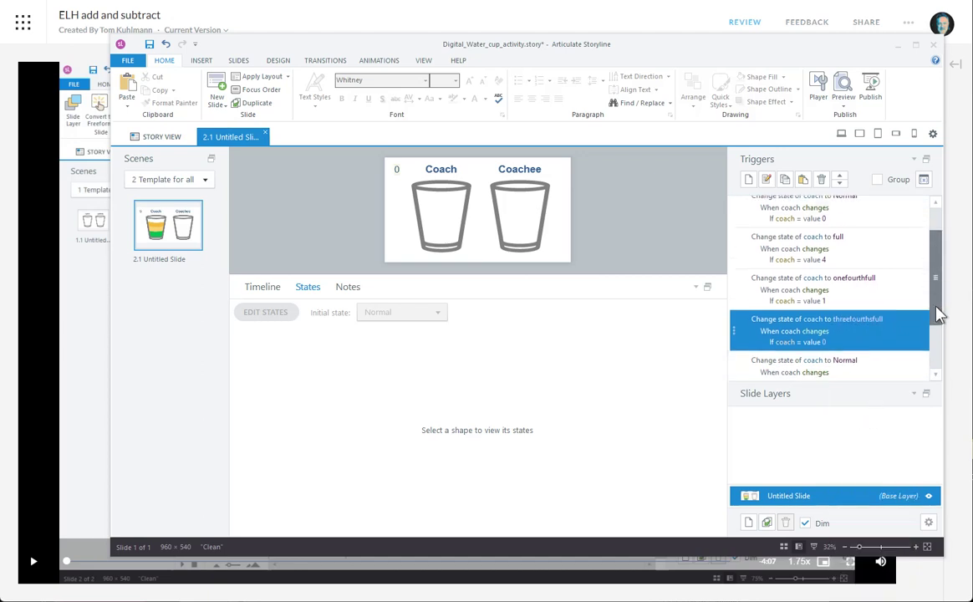
click(823, 320)
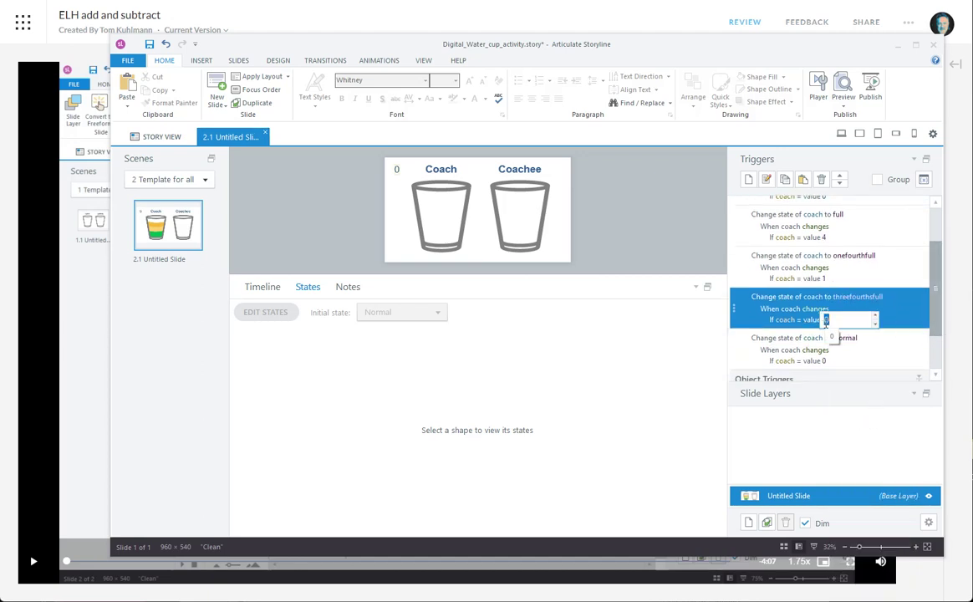
click(862, 326)
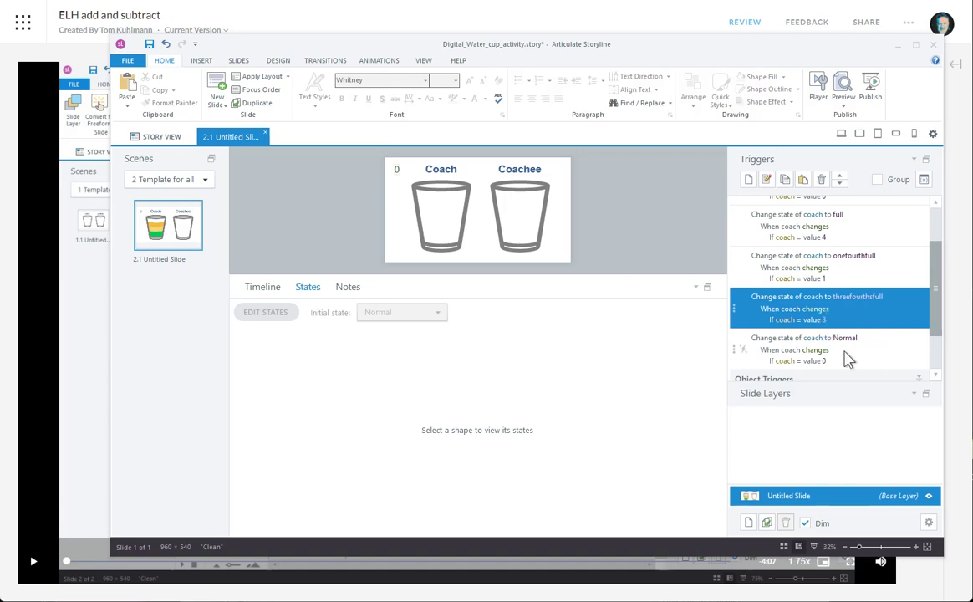
- Set the fifth coach variable trigger to change the cup's state to twofourthsfull if coach equals 2
click(843, 339)
click(845, 339)
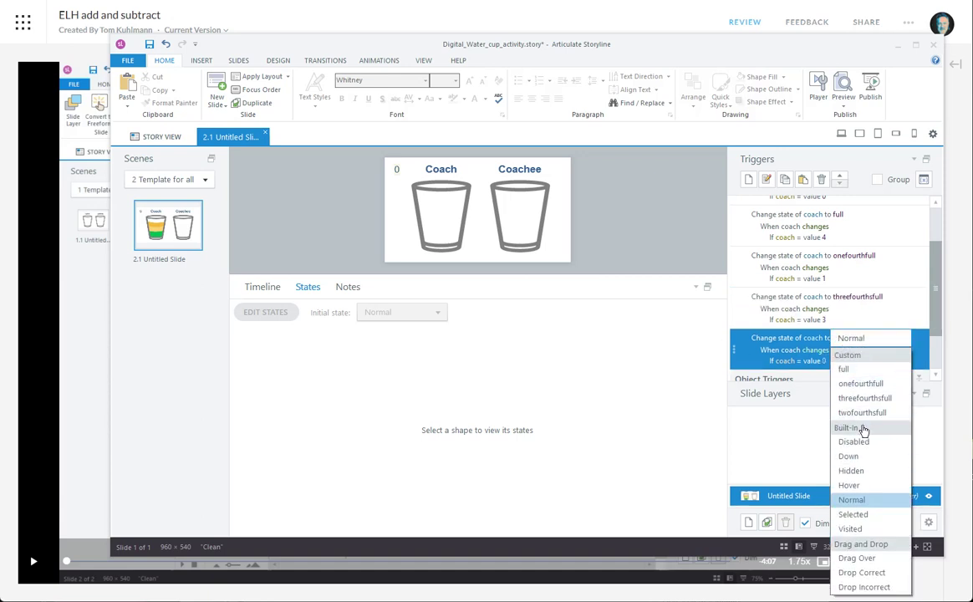
click(861, 412)
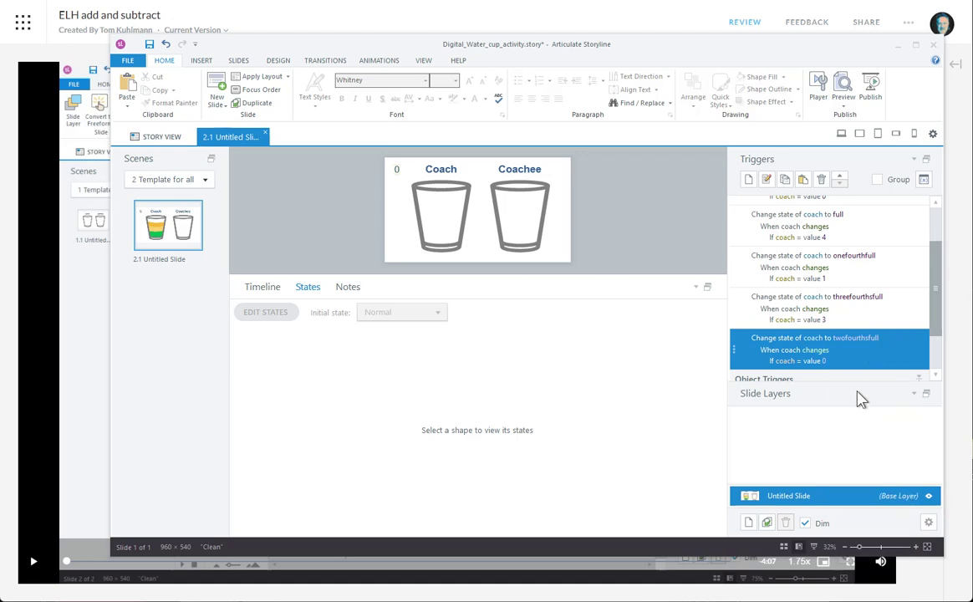
click(825, 361)
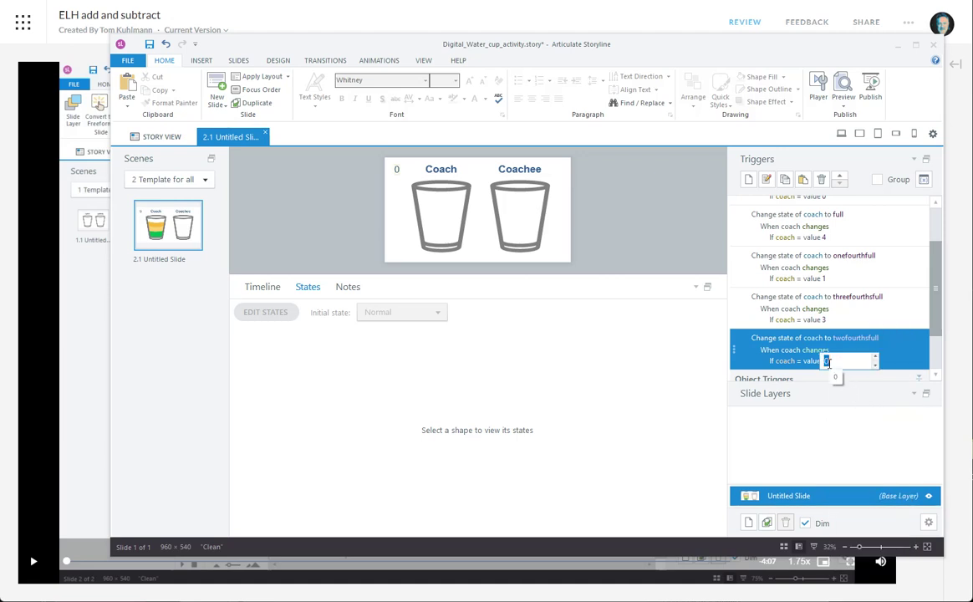
click(635, 243)
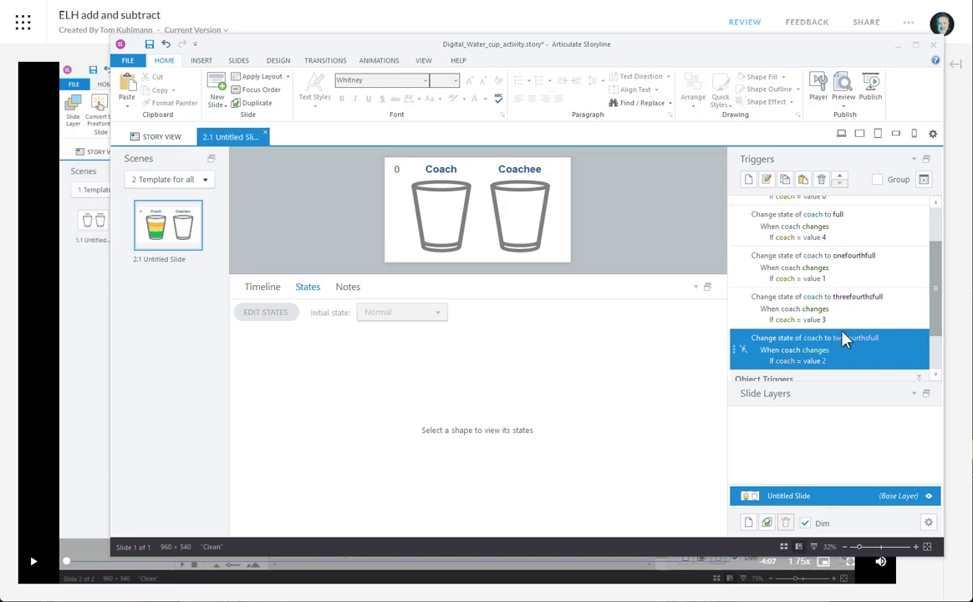
- Preview the slide, test filling the coach cup up to 4, and close the preview
mouse_move(936, 311)
mouse_down()
mouse_move(936, 303)
mouse_move(935, 319)
mouse_up()
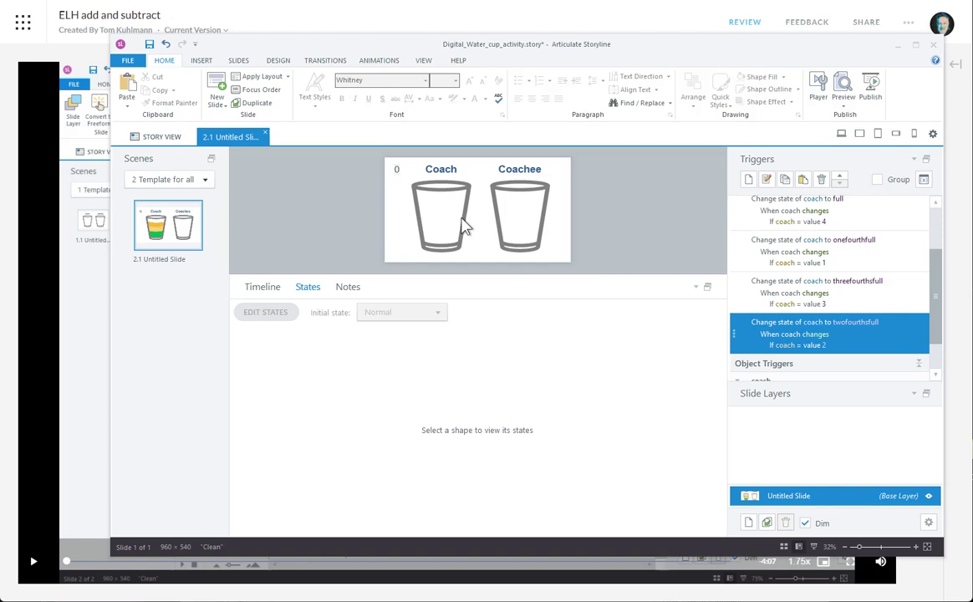
click(842, 100)
click(866, 118)
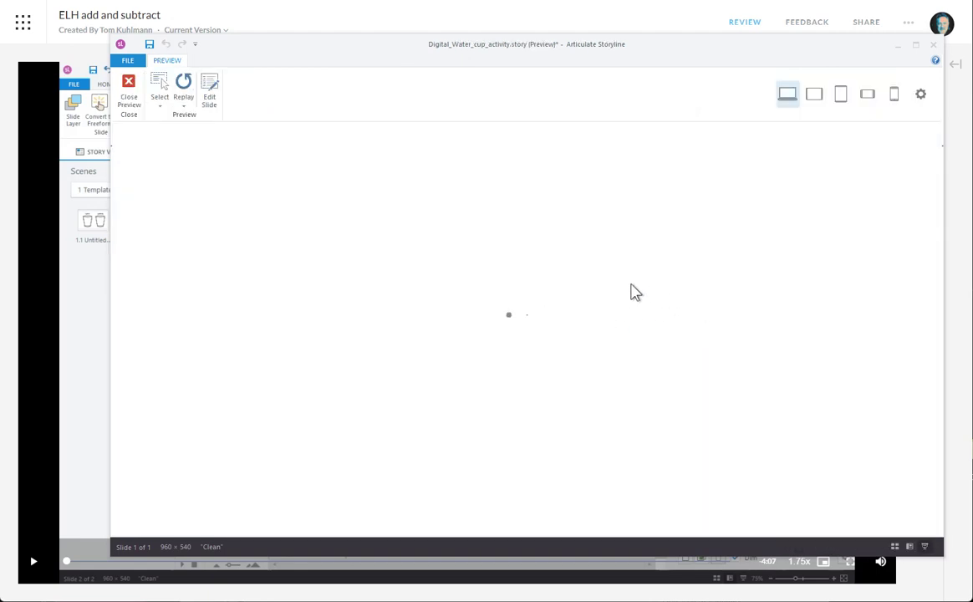
click(489, 278)
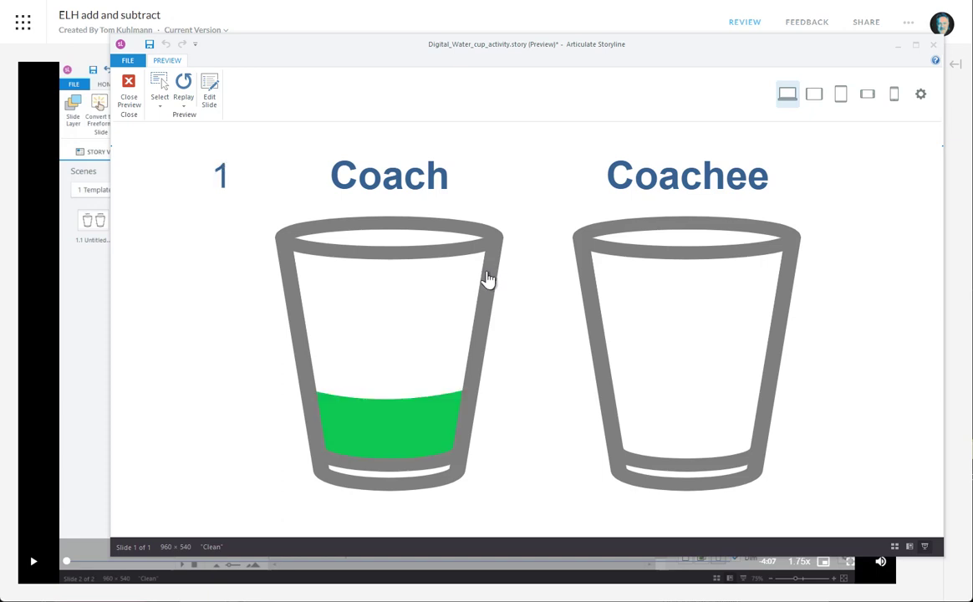
click(489, 279)
click(488, 281)
click(489, 282)
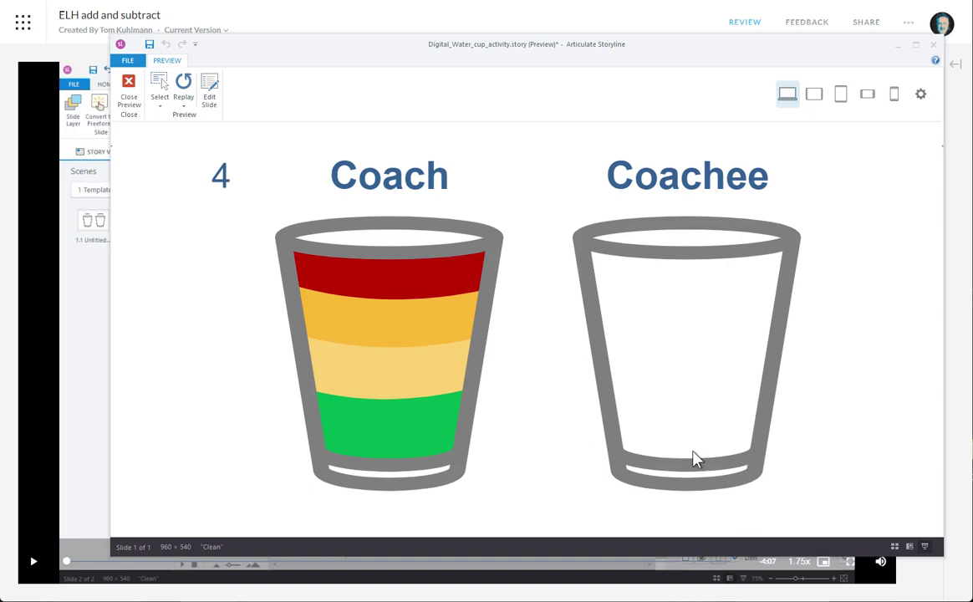
click(128, 90)
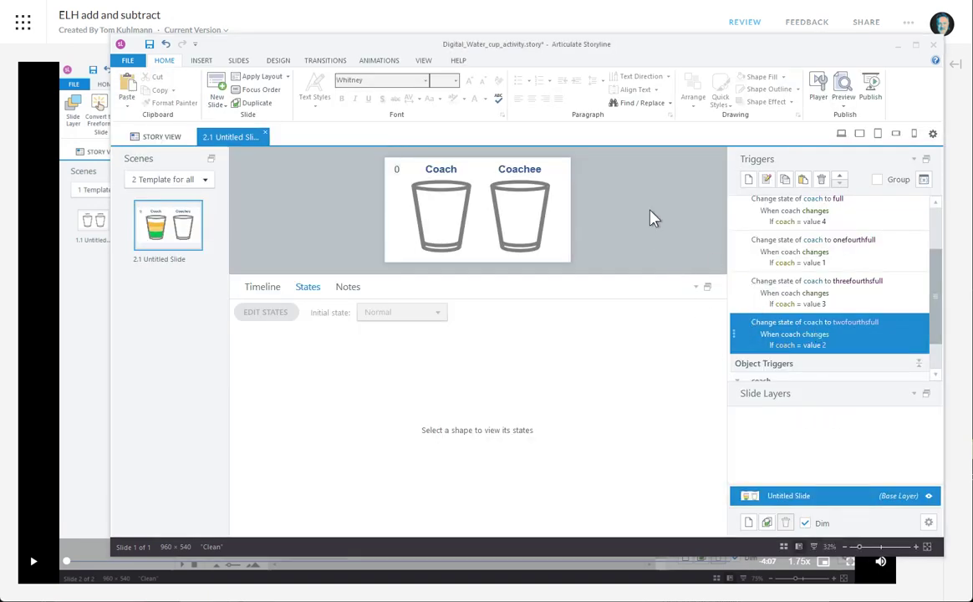
- Duplicate the coach cup with its states and trigger, placing the copy beside the slide
drag(933, 325, 934, 290)
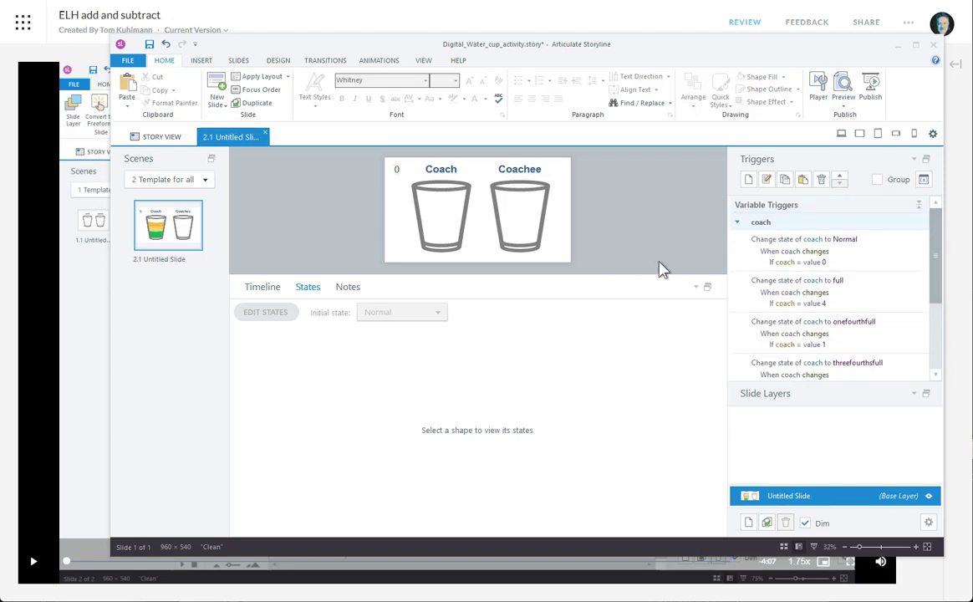
click(465, 201)
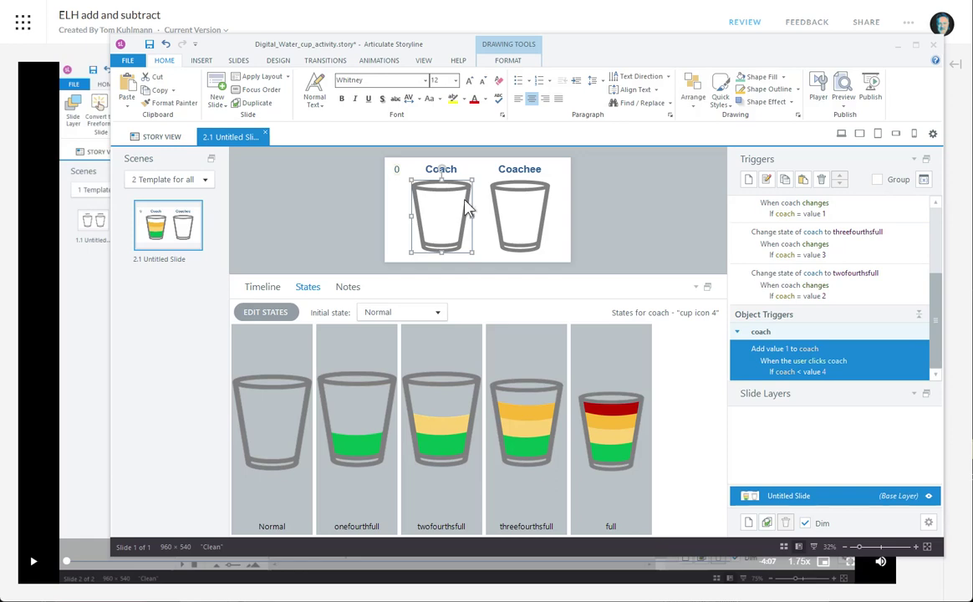
drag(465, 202, 644, 200)
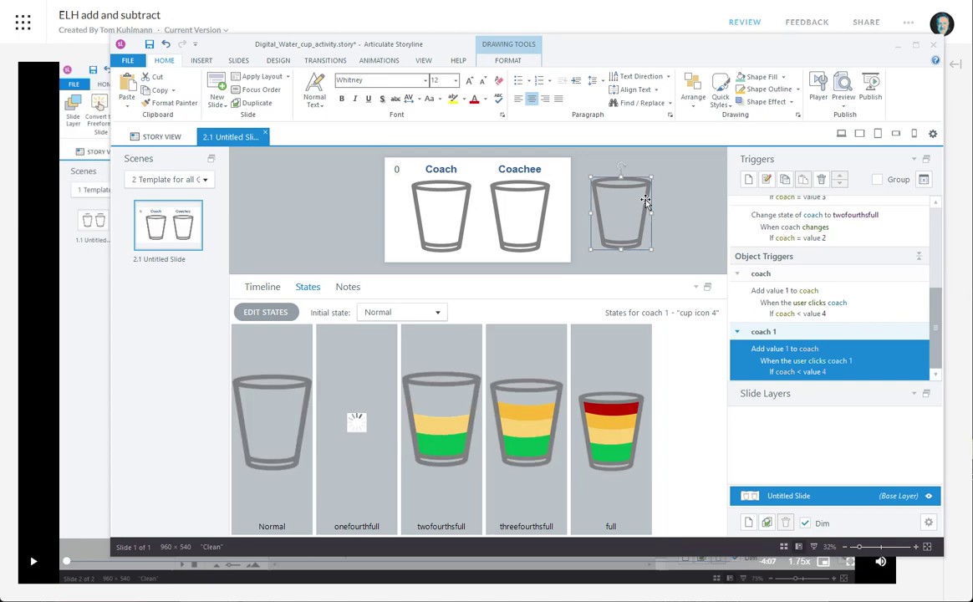
drag(943, 374, 940, 322)
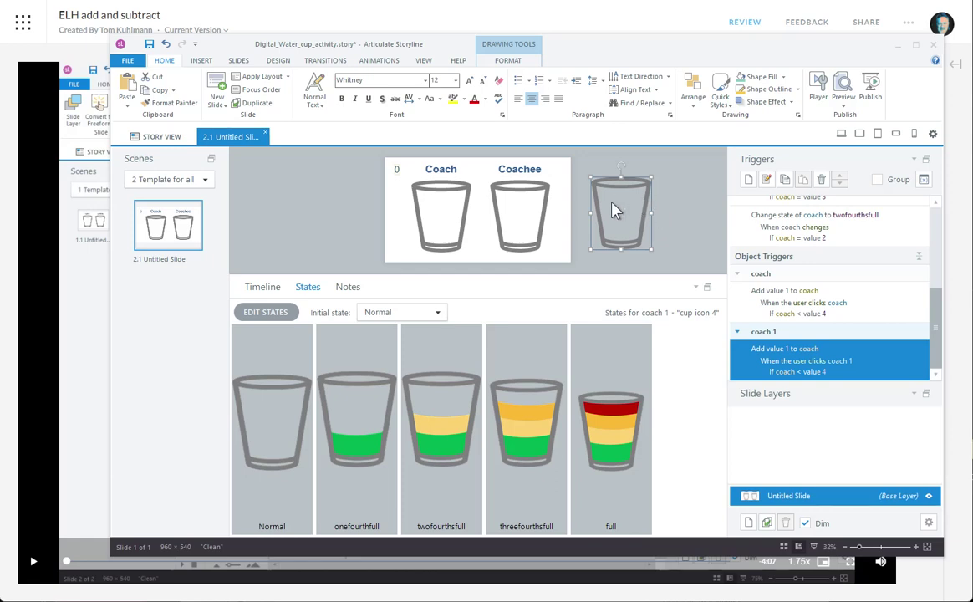
- Replace the old cup under the Coachee label with the duplicated coach cup
click(545, 203)
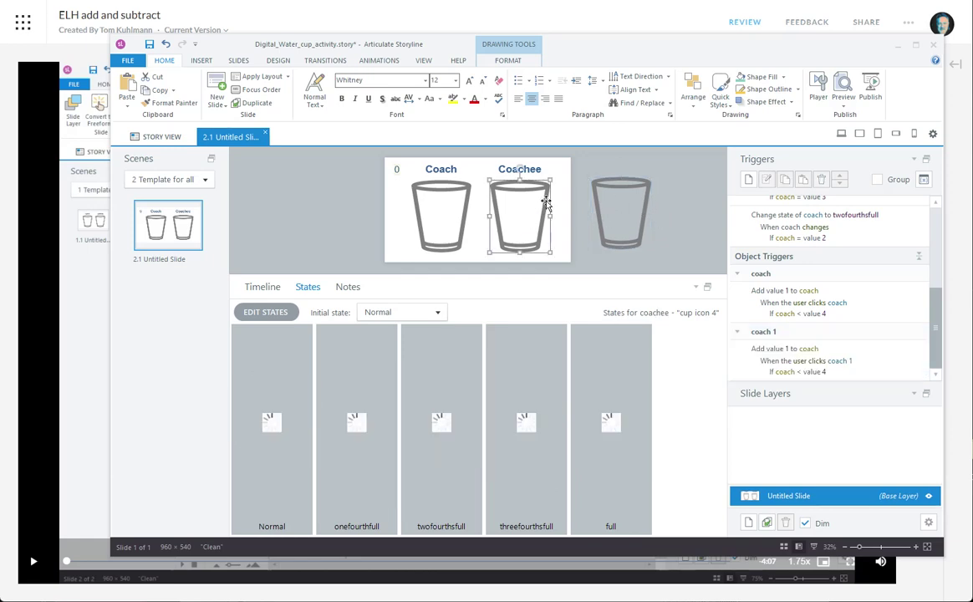
key(Delete)
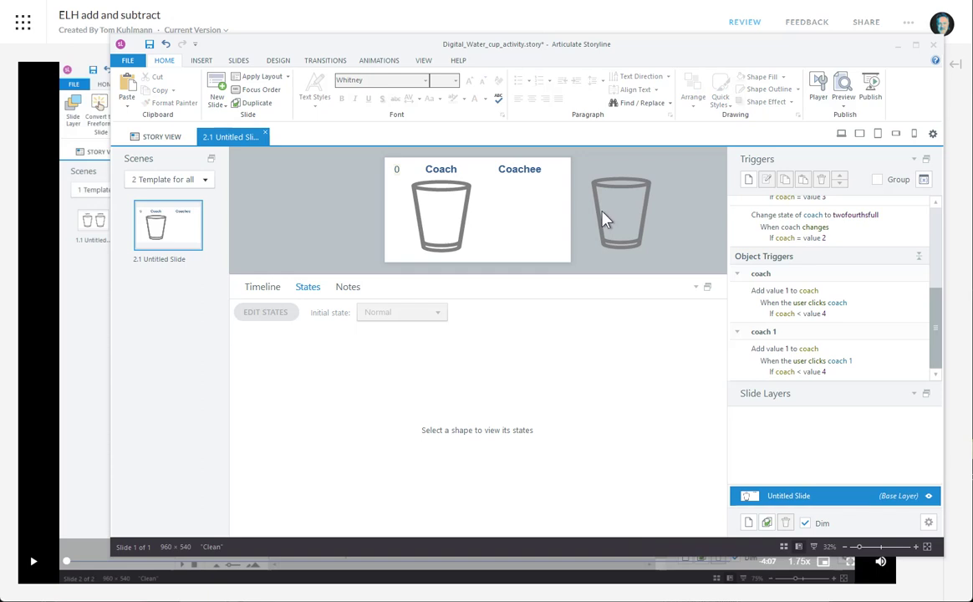
drag(598, 216, 502, 215)
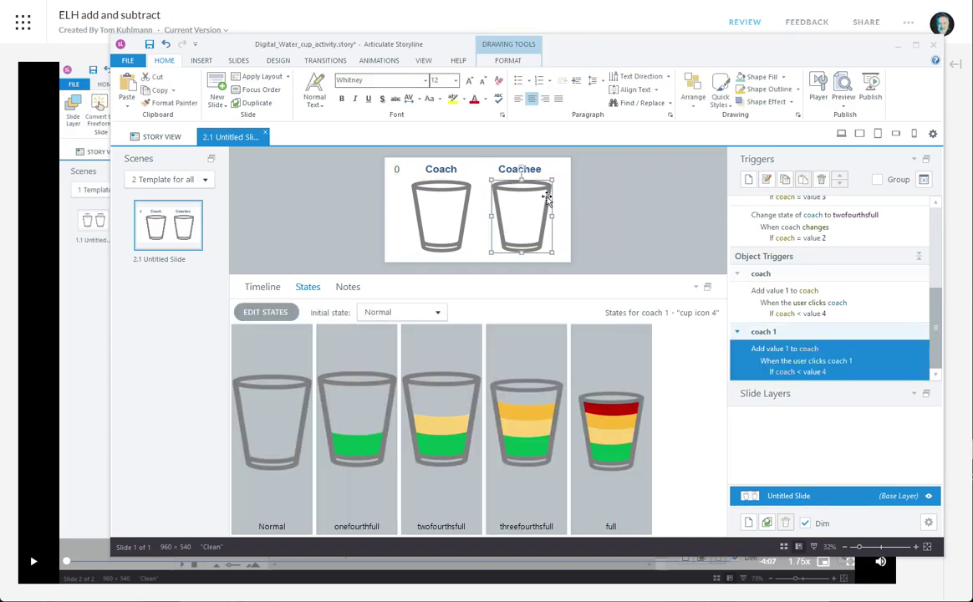
- Rename the duplicated cup object as coachee
click(262, 288)
double_click(302, 323)
text(coachee)
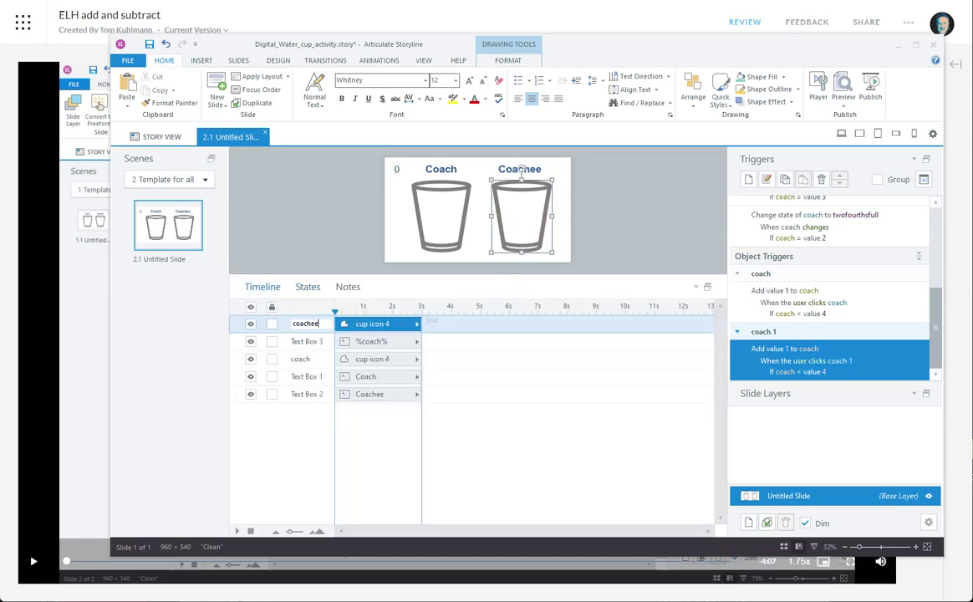
click(351, 250)
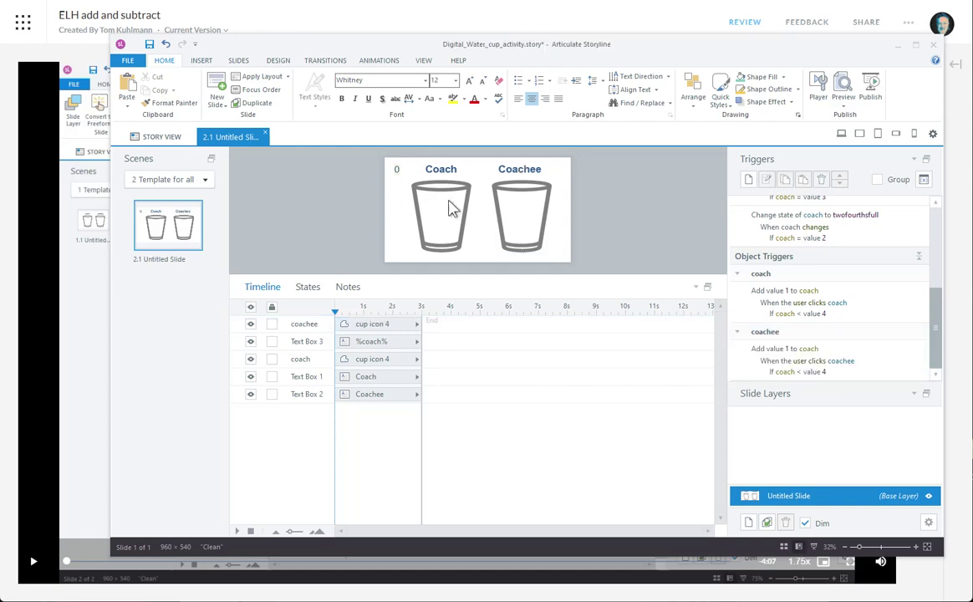
- Set the coachee cup's trigger to add 1 to the coachee variable if coachee is less than 4
click(547, 201)
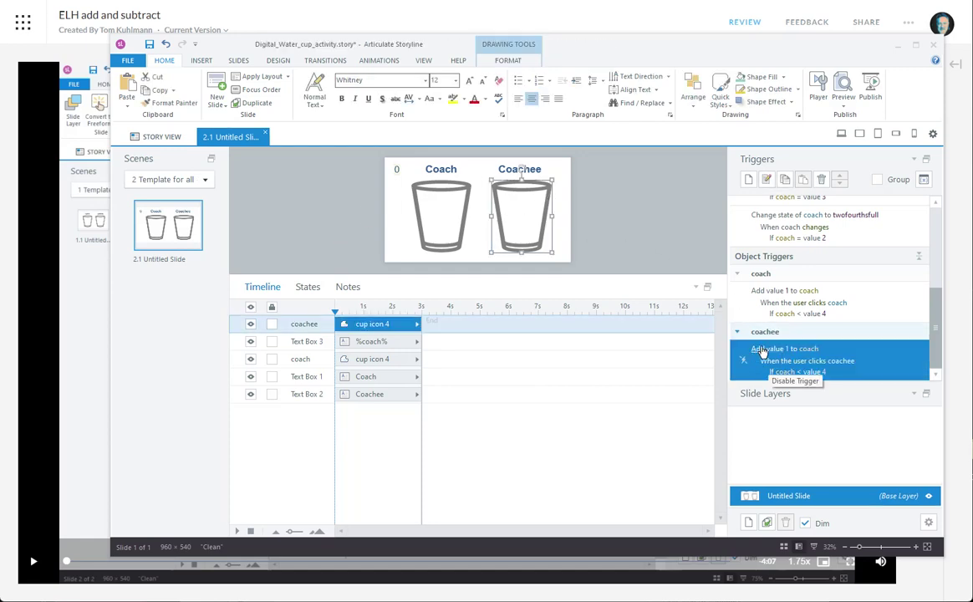
click(810, 349)
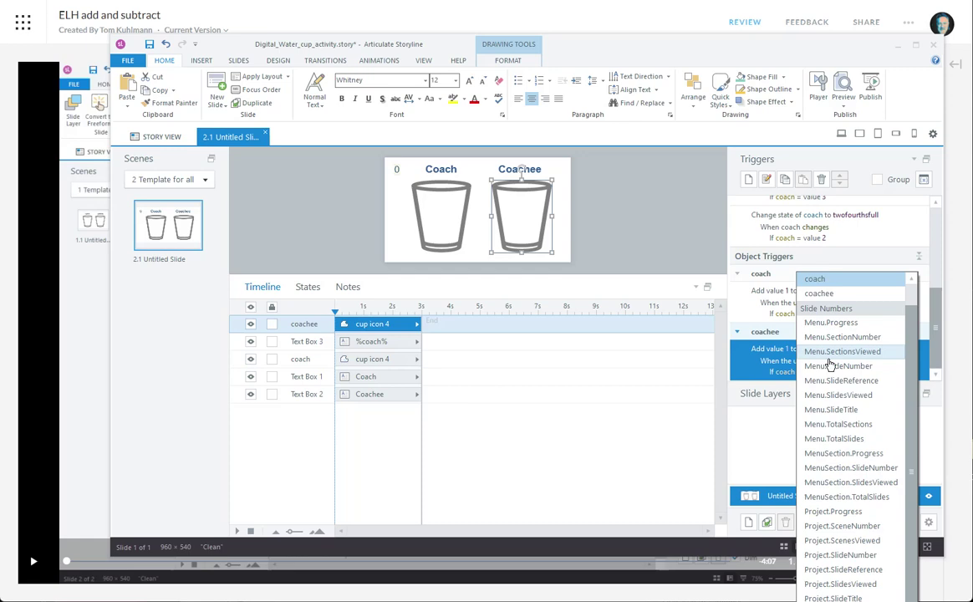
click(818, 294)
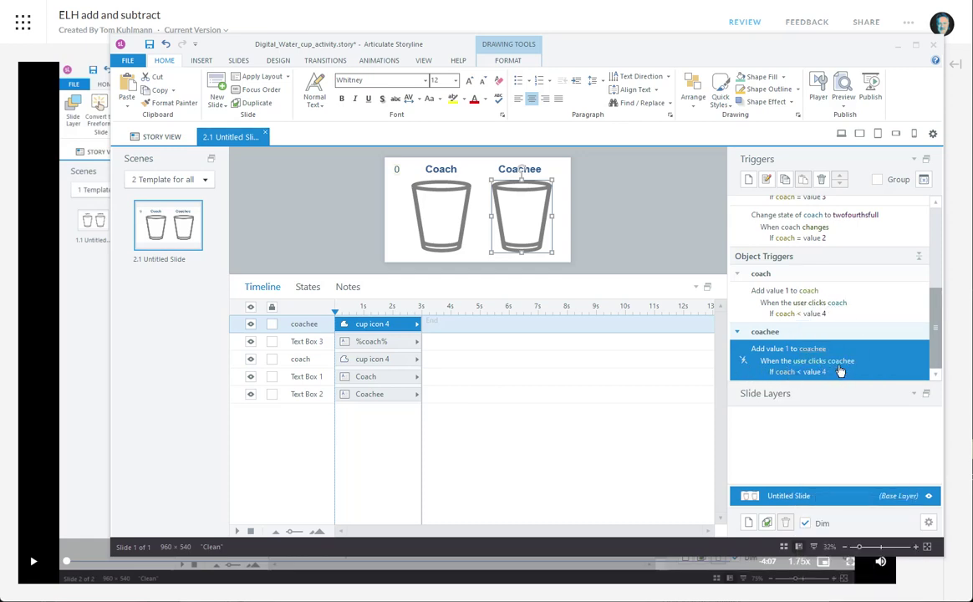
click(785, 376)
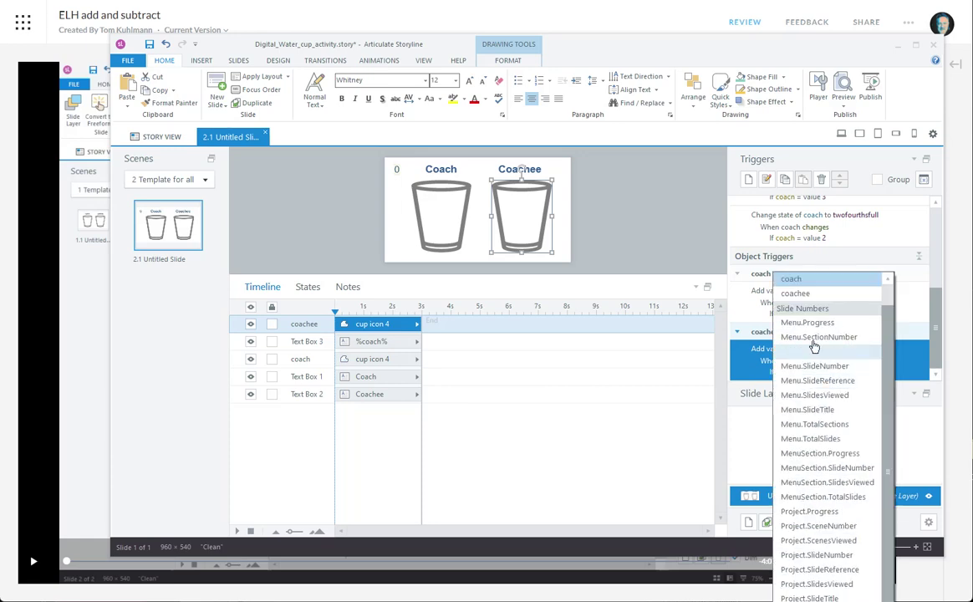
click(809, 293)
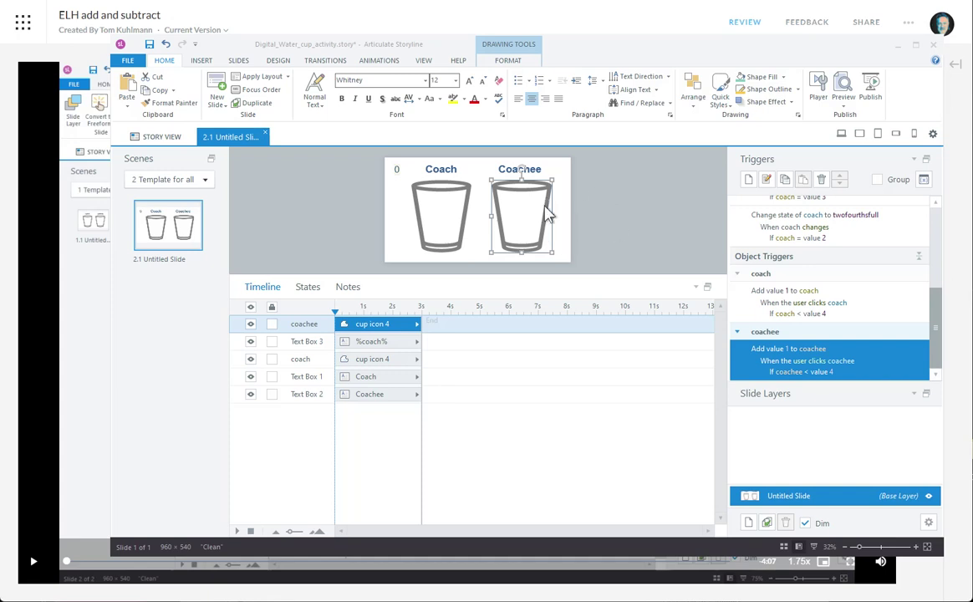
- Add a text box next to the Coachee label and insert a reference to the coachee variable
click(673, 219)
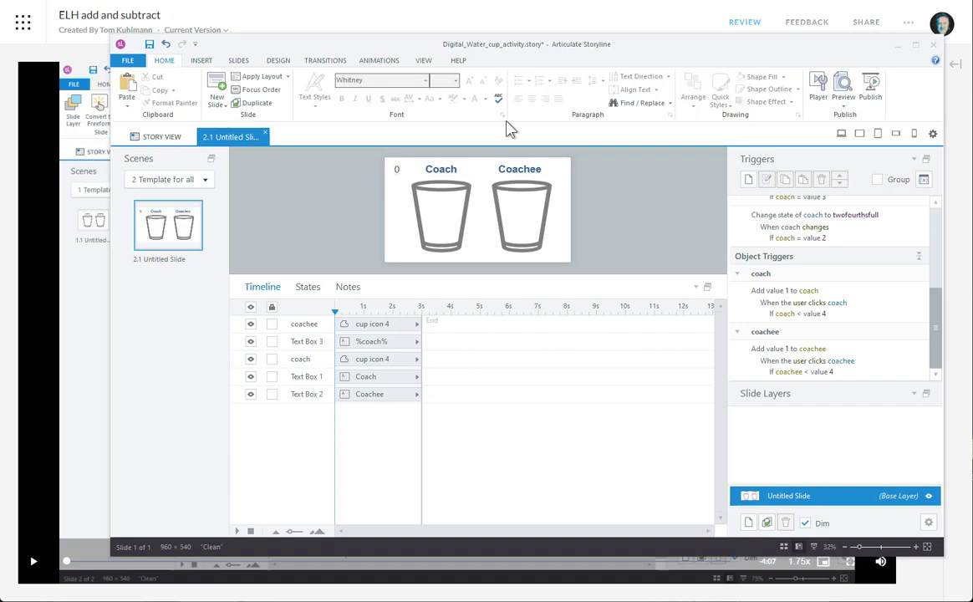
click(563, 173)
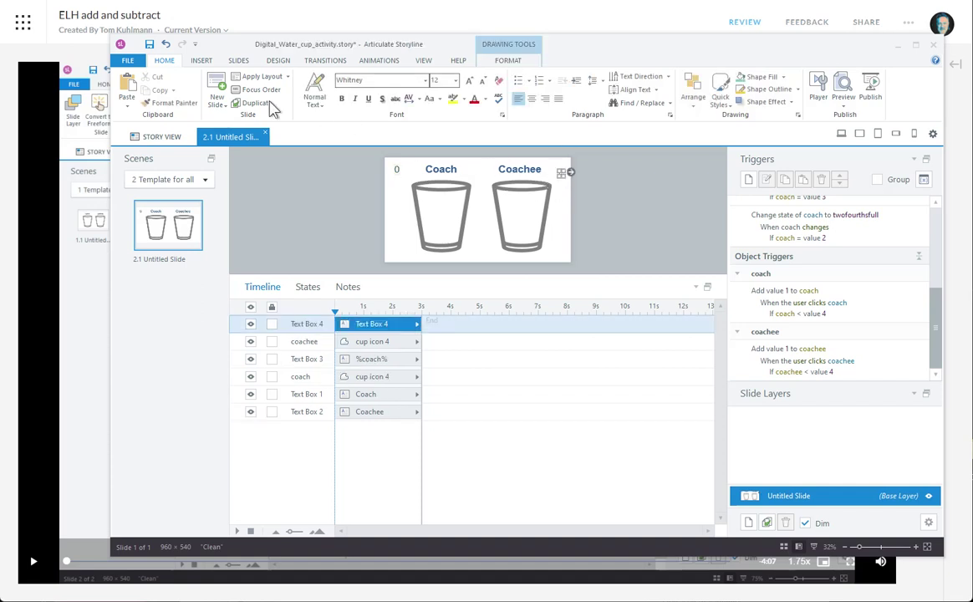
click(200, 60)
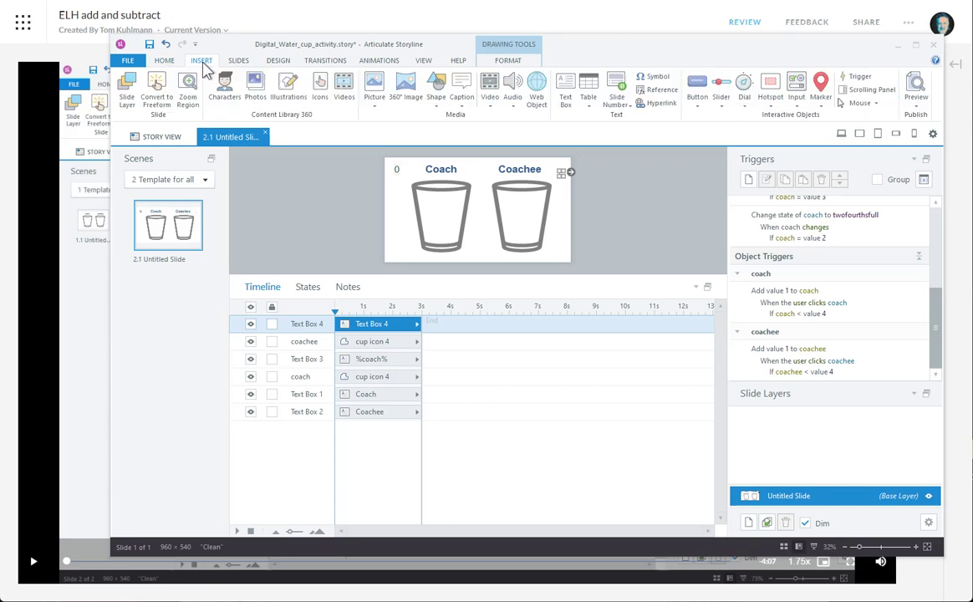
click(644, 92)
click(355, 248)
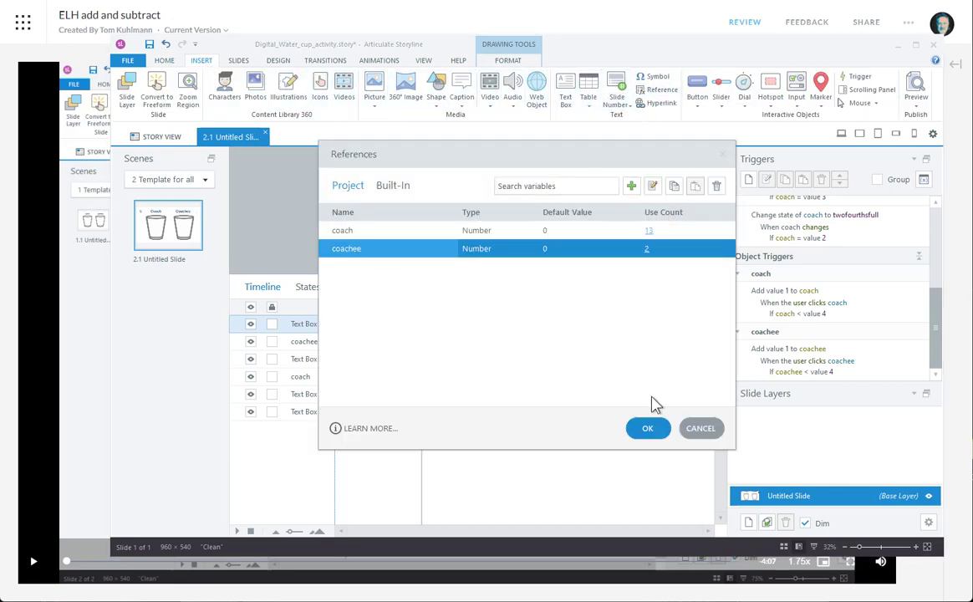
click(648, 428)
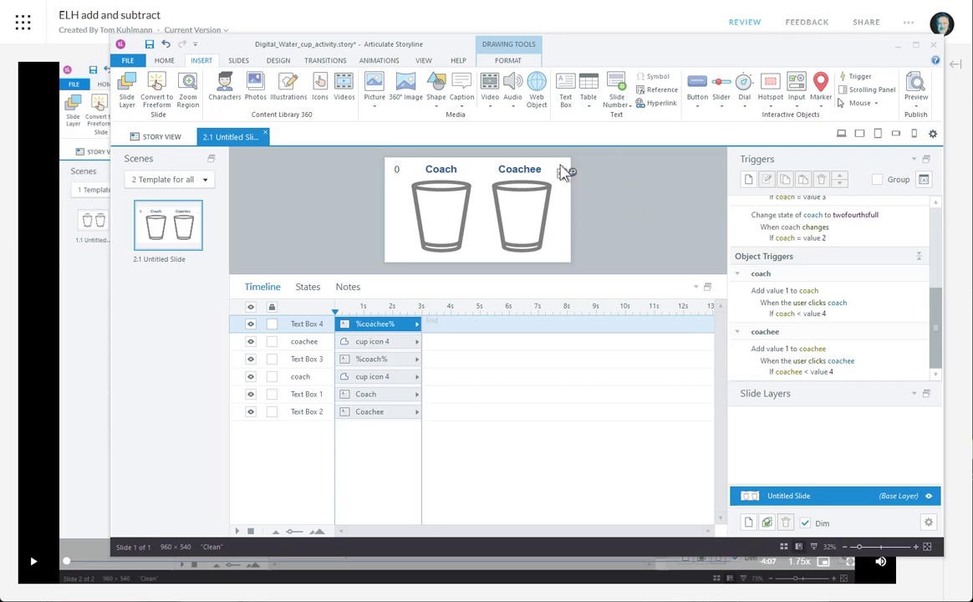
- Increase the coachee variable reference's font size to 32
click(164, 60)
click(470, 81)
click(470, 81)
click(469, 81)
- Preview the slide, test adding to both the coach and coachee cups, and close the preview
click(843, 112)
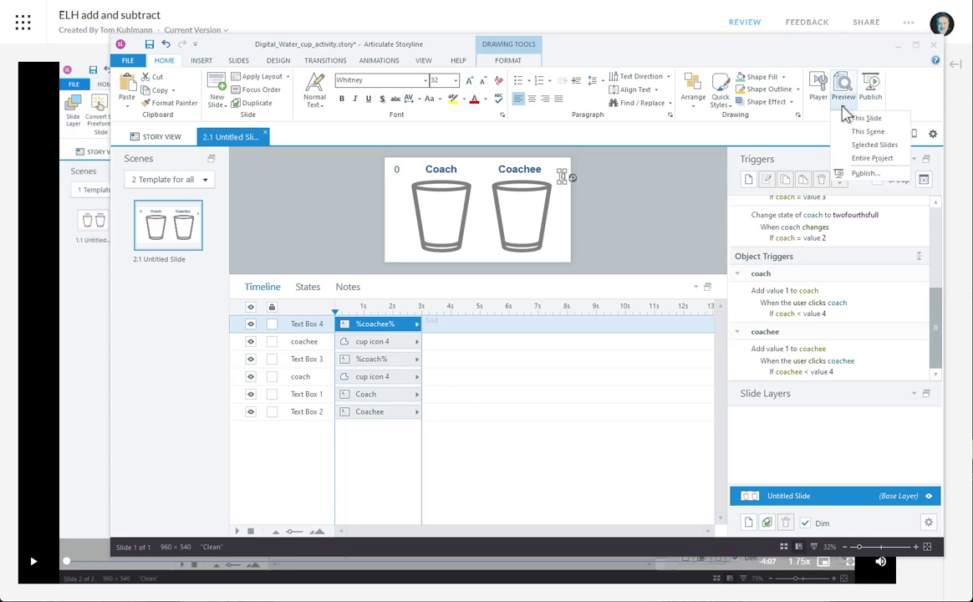
click(861, 124)
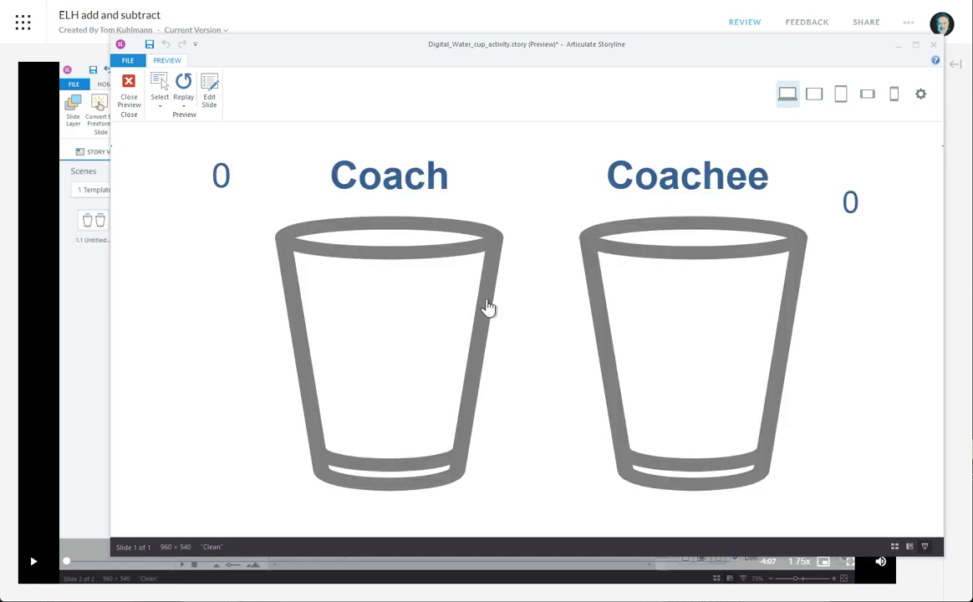
click(488, 308)
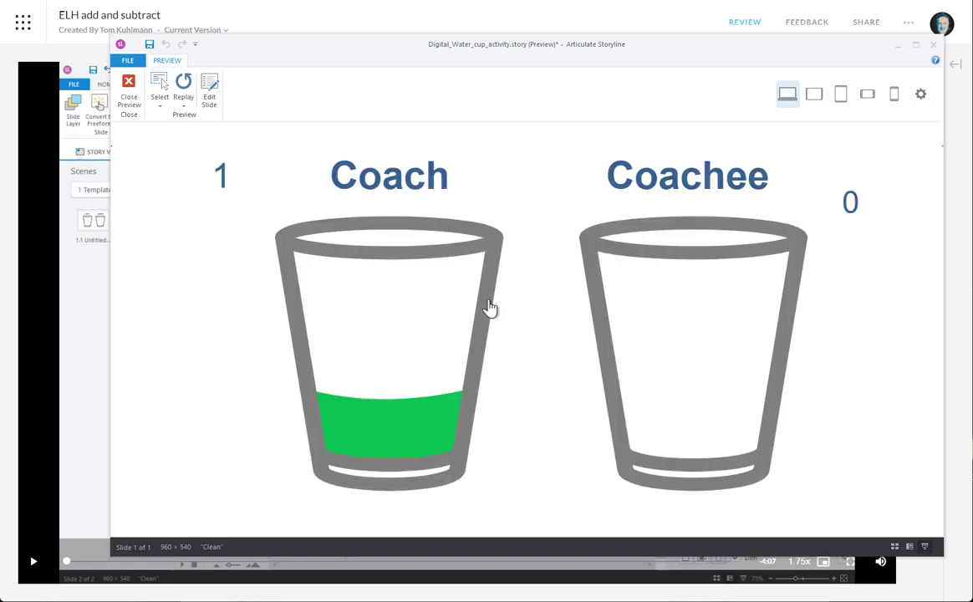
click(489, 308)
click(489, 307)
click(489, 307)
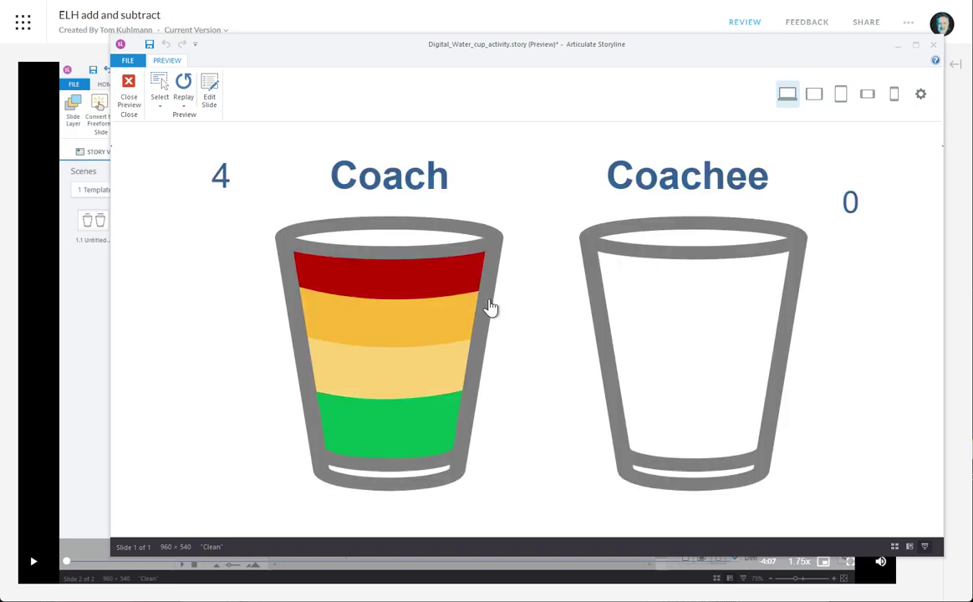
click(594, 316)
click(595, 317)
click(594, 318)
click(129, 98)
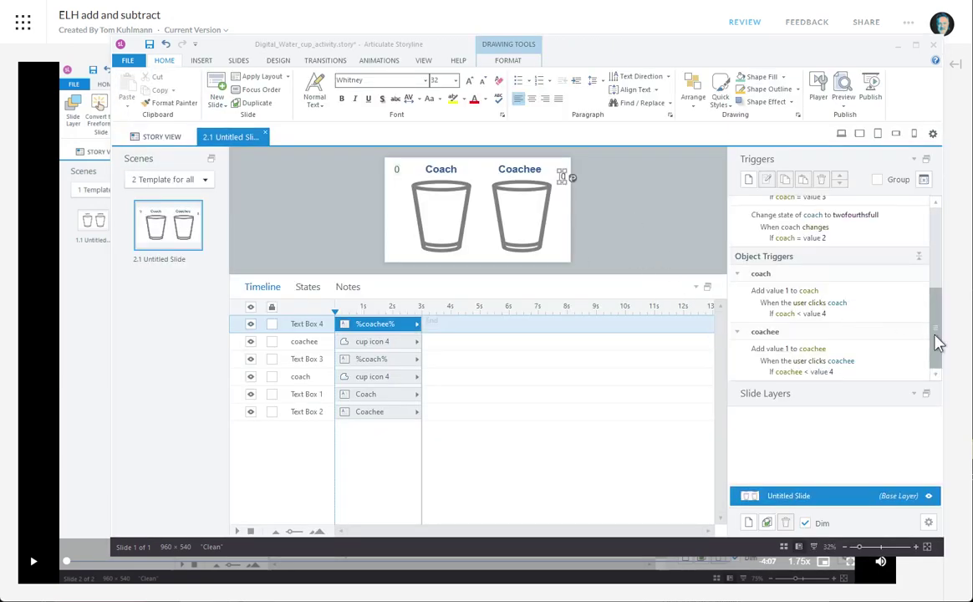
- Collapse the coach group in the variable triggers
scroll(872, 268, up, 5)
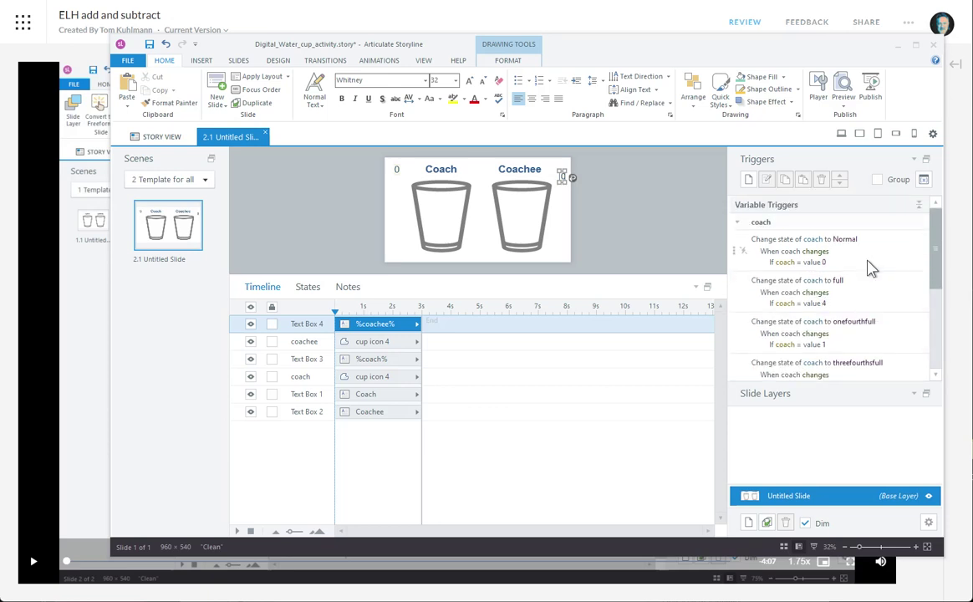
click(736, 222)
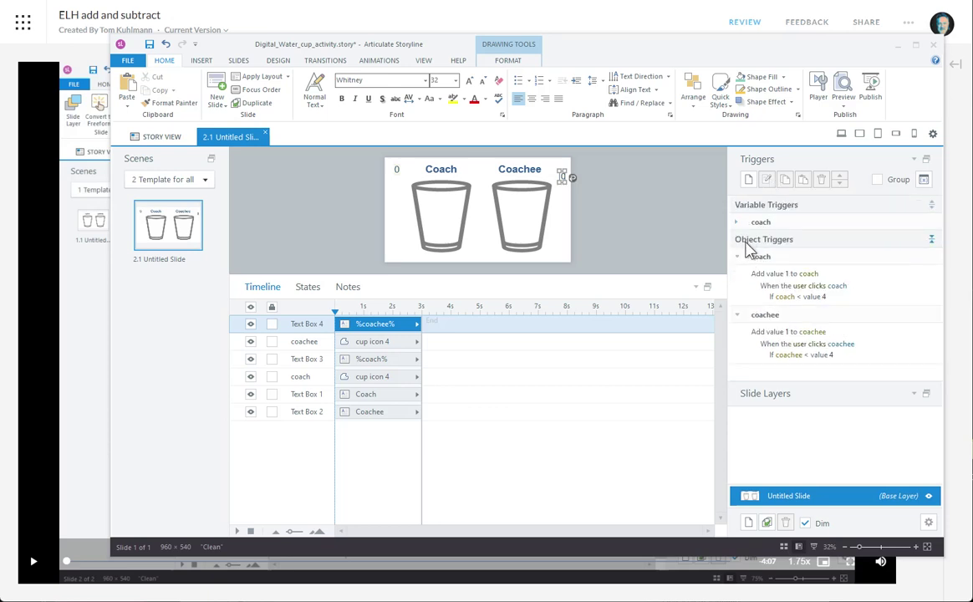
- Collapse the coach and coachee object trigger groups and start a new trigger that changes the coachee cup's state to Normal
click(738, 257)
click(740, 273)
click(751, 180)
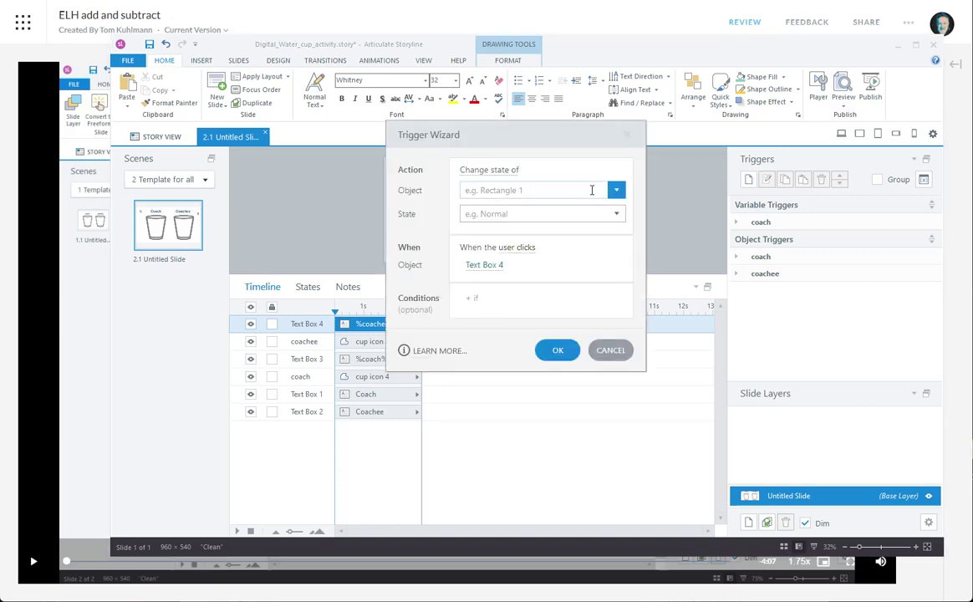
click(600, 190)
click(500, 265)
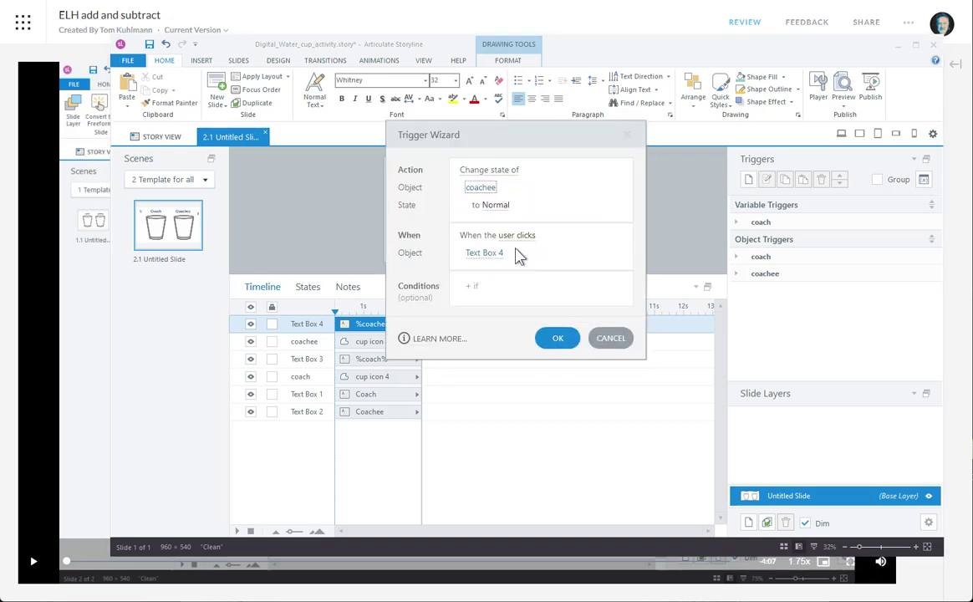
- Make the trigger run when the coachee variable changes, on the condition that coachee = value 0, and save it
click(516, 235)
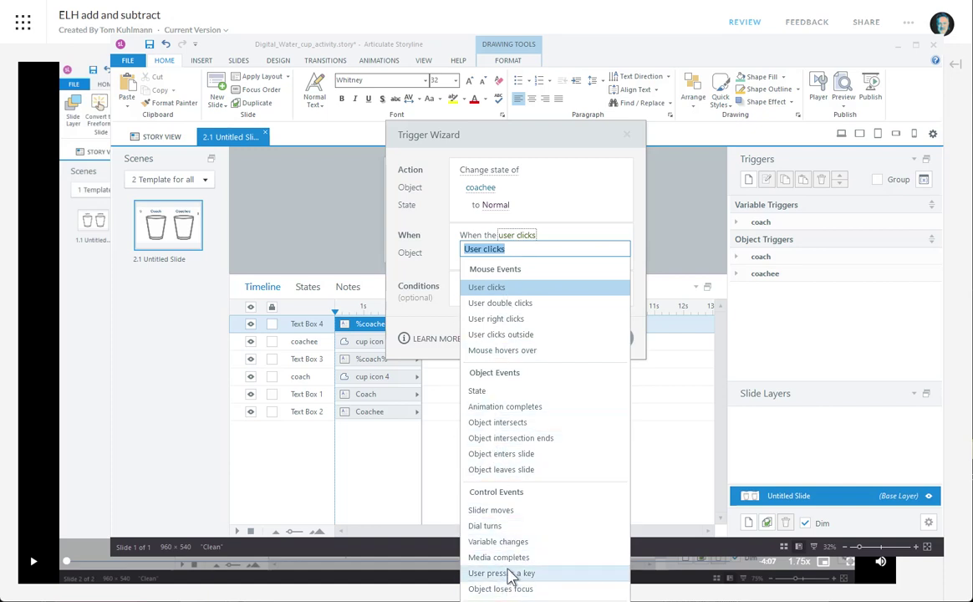
click(498, 540)
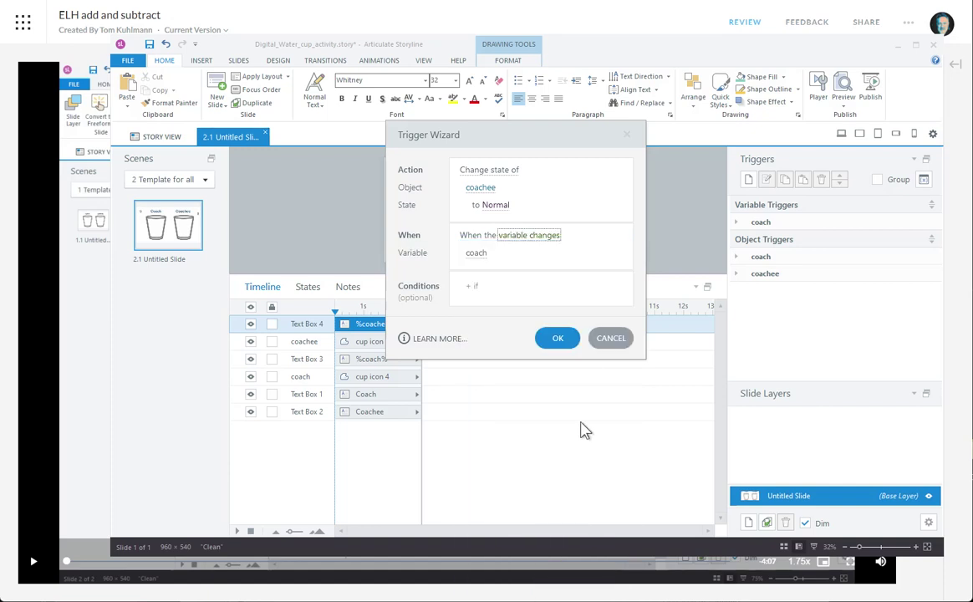
click(482, 258)
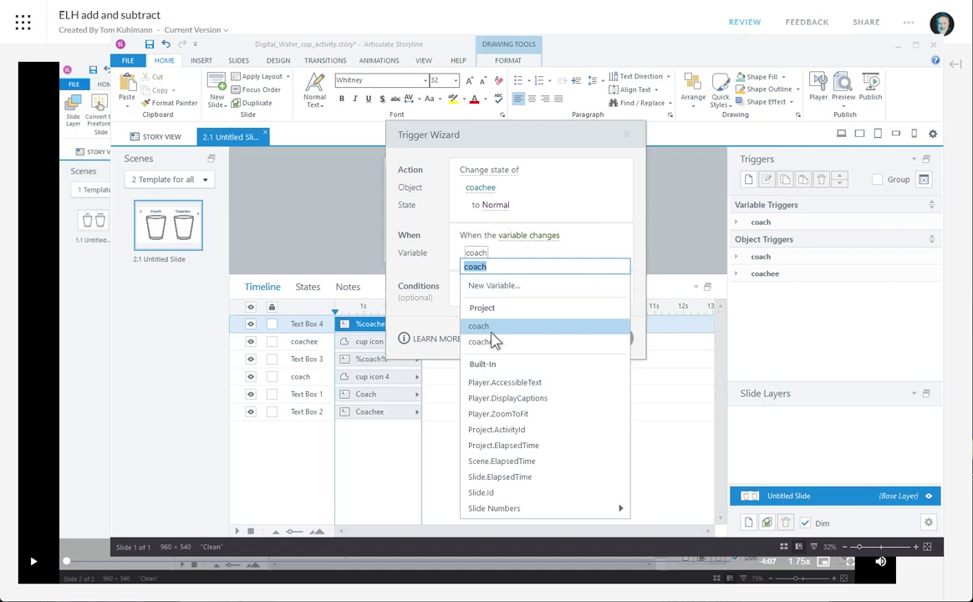
click(495, 342)
click(489, 285)
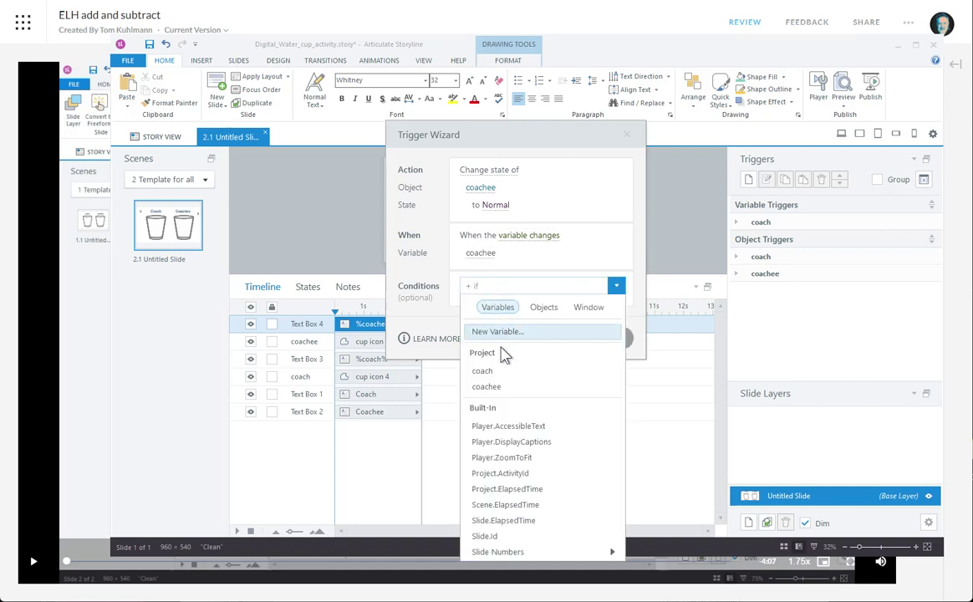
click(485, 385)
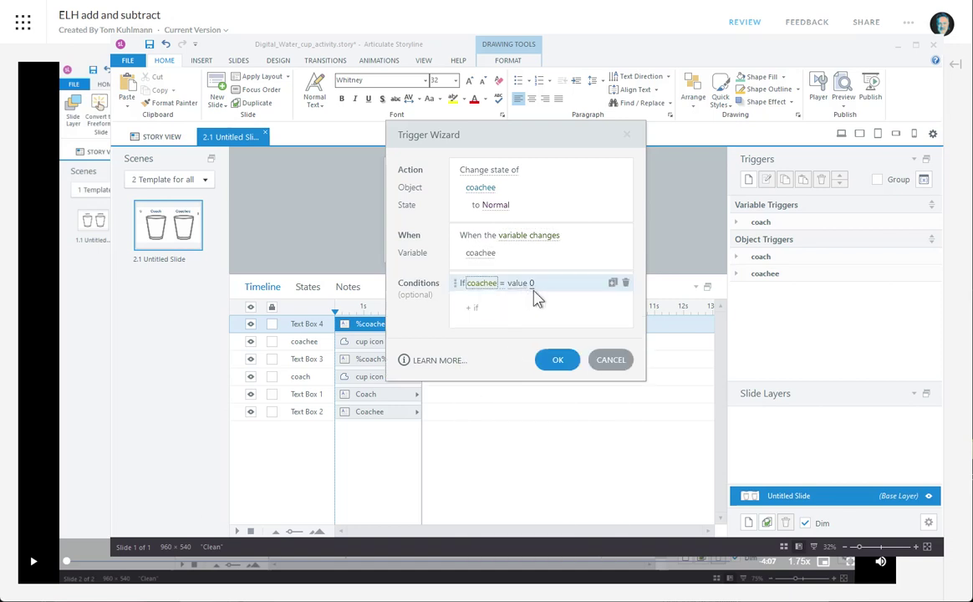
click(562, 361)
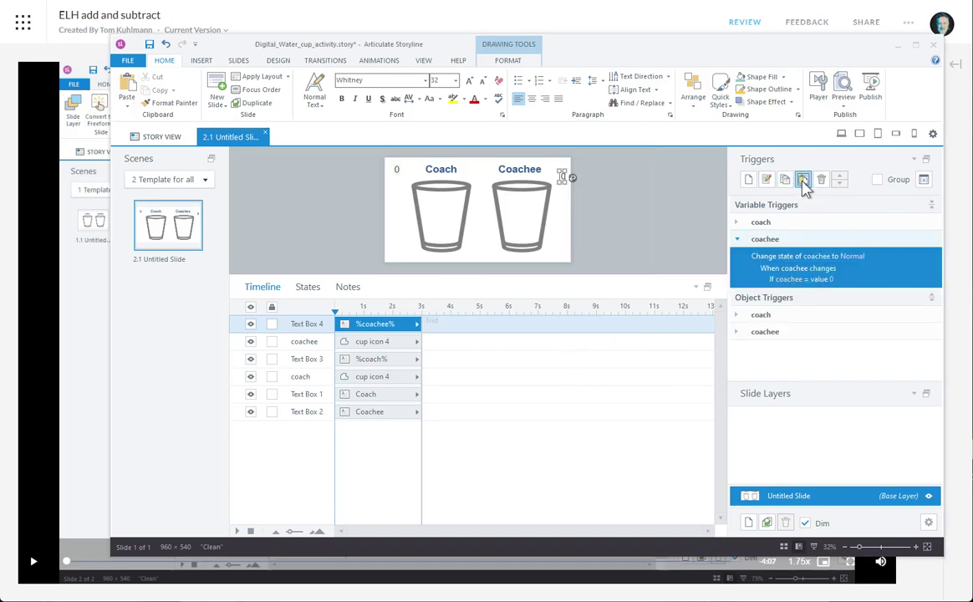
- Paste four copies of the coachee state trigger under the coachee variable triggers
click(801, 181)
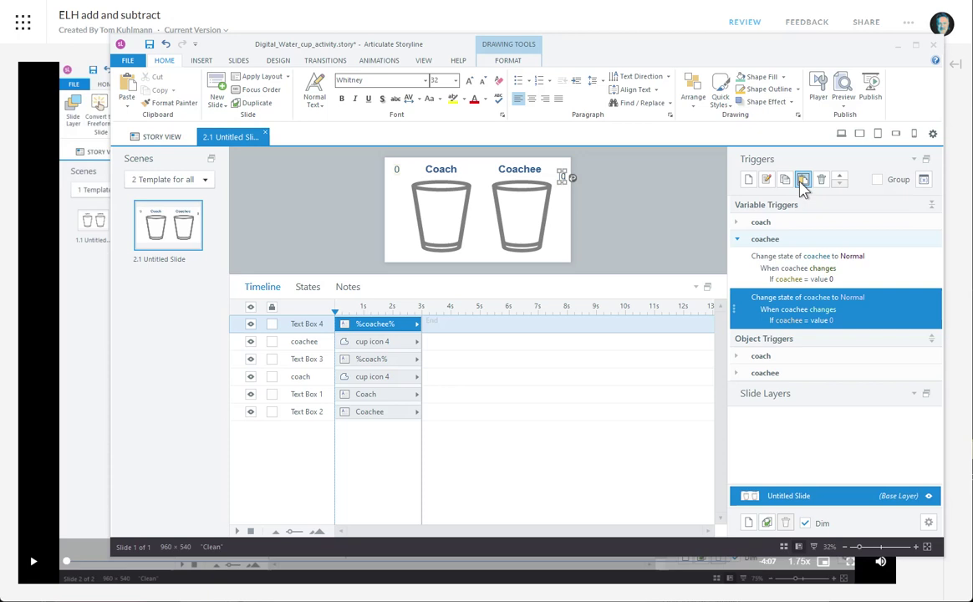
click(801, 186)
click(802, 186)
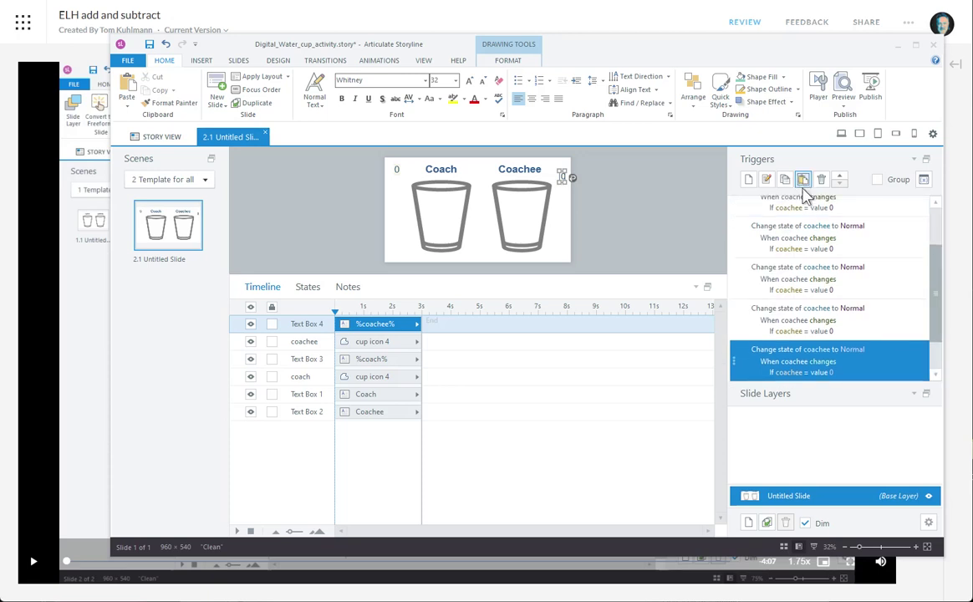
- Set the second coachee variable trigger to change the cup's state to full if coachee = value 4
drag(936, 328, 936, 280)
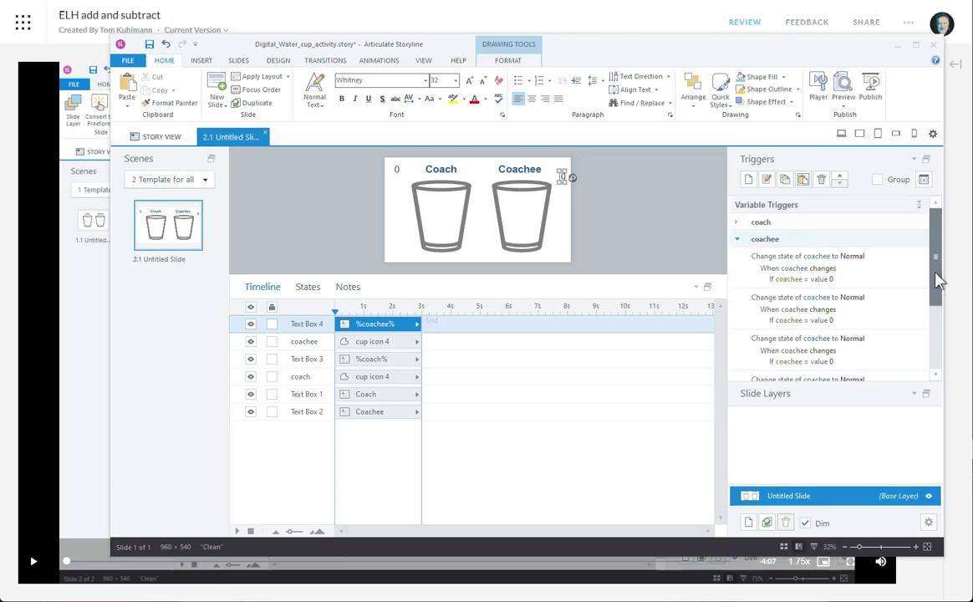
click(852, 297)
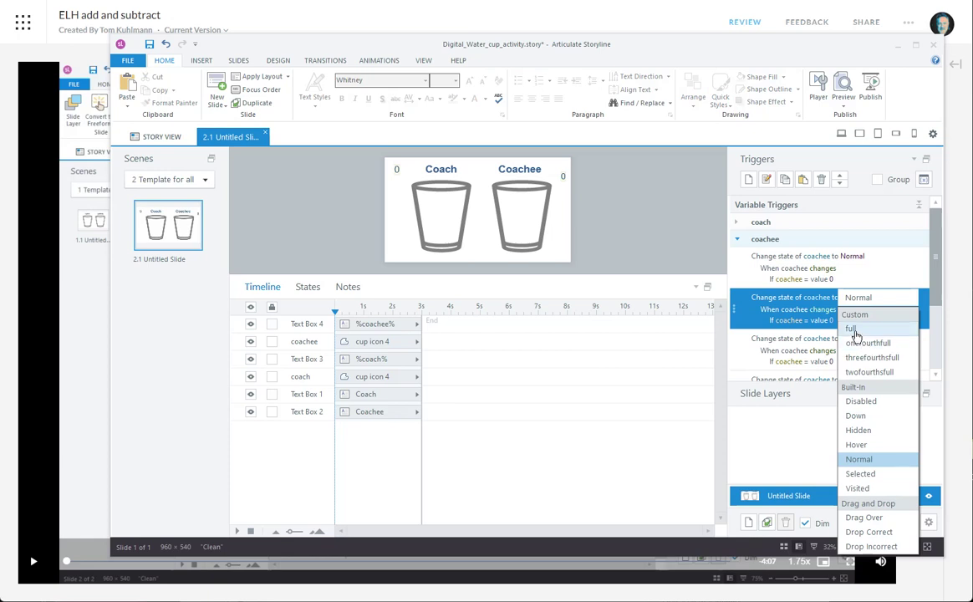
click(852, 328)
click(832, 320)
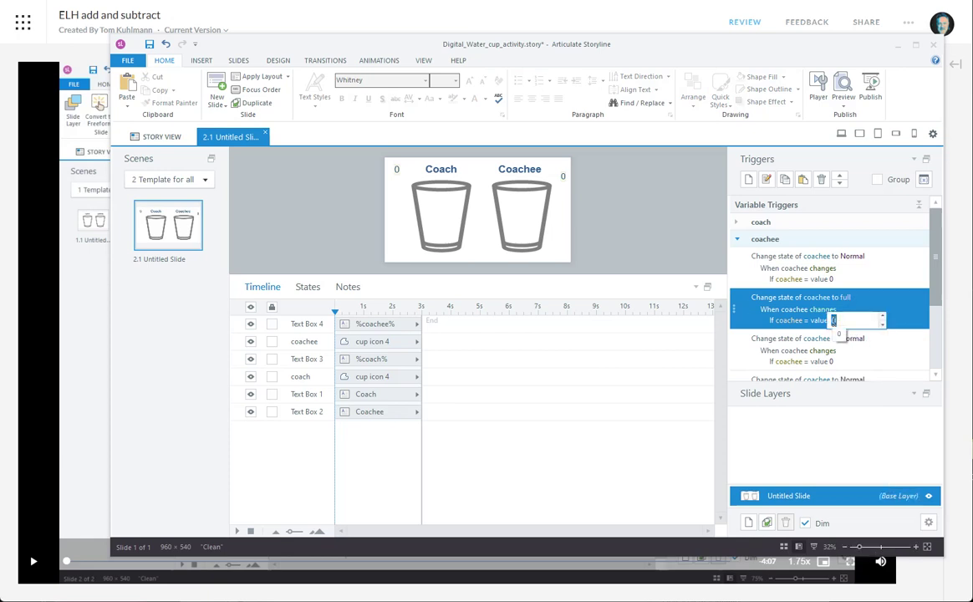
key(Return)
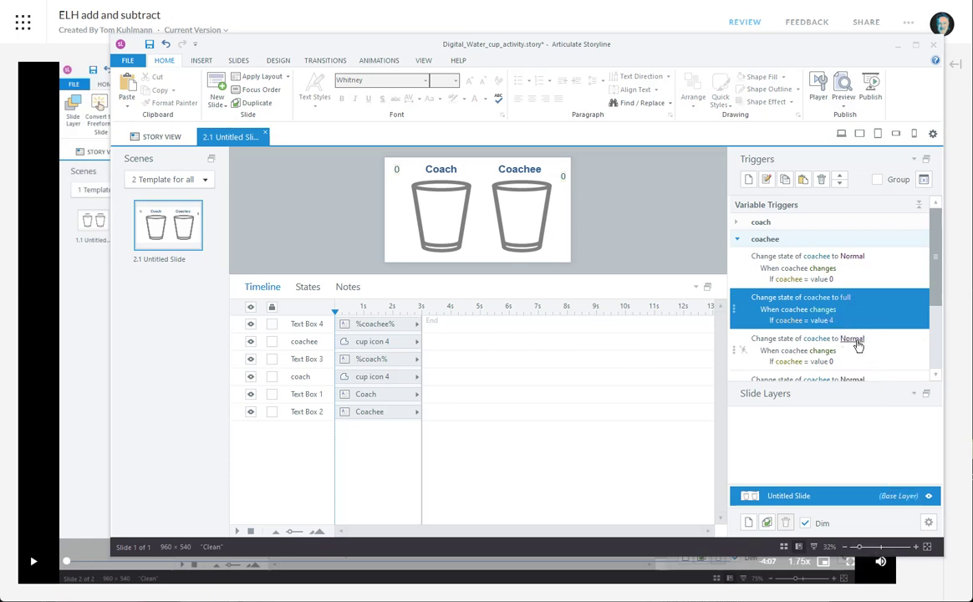
- Set the third coachee variable trigger to change the cup's state to onefourthfull if coachee = value 1
click(852, 339)
click(861, 386)
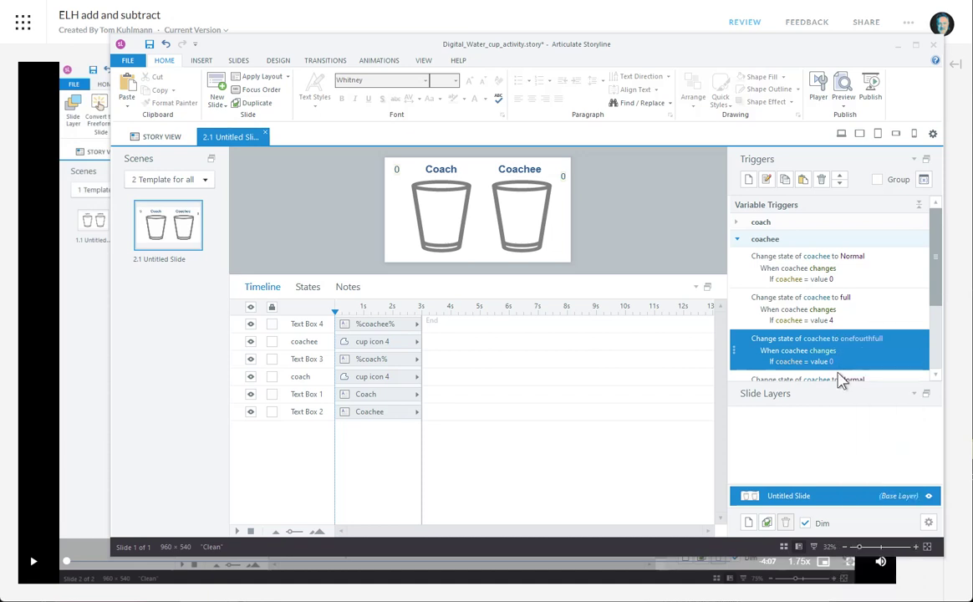
click(831, 362)
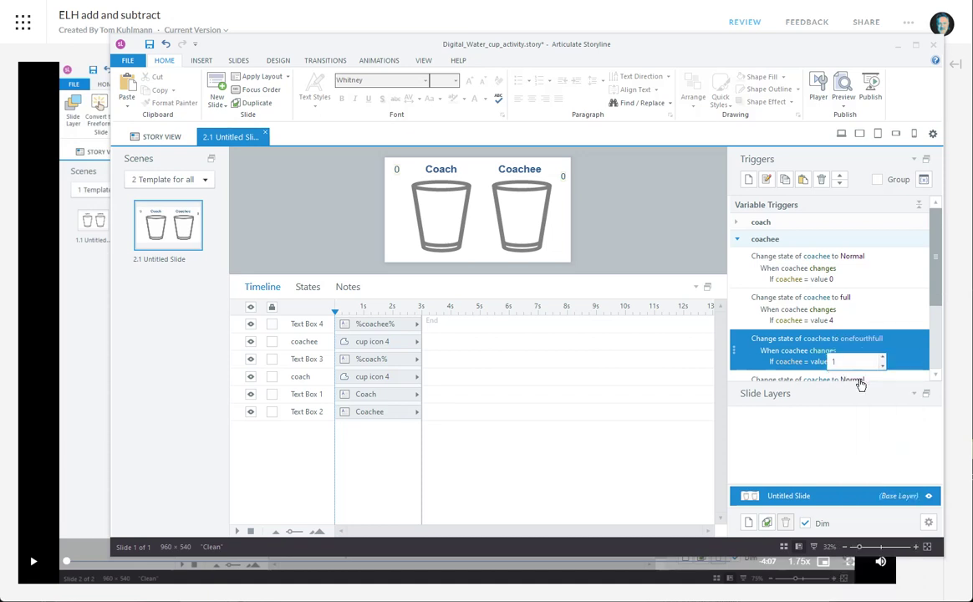
- Set the fourth coachee variable trigger to change the cup's state to threefourthsfull if coachee = value 3
drag(934, 290, 935, 334)
click(853, 287)
click(853, 287)
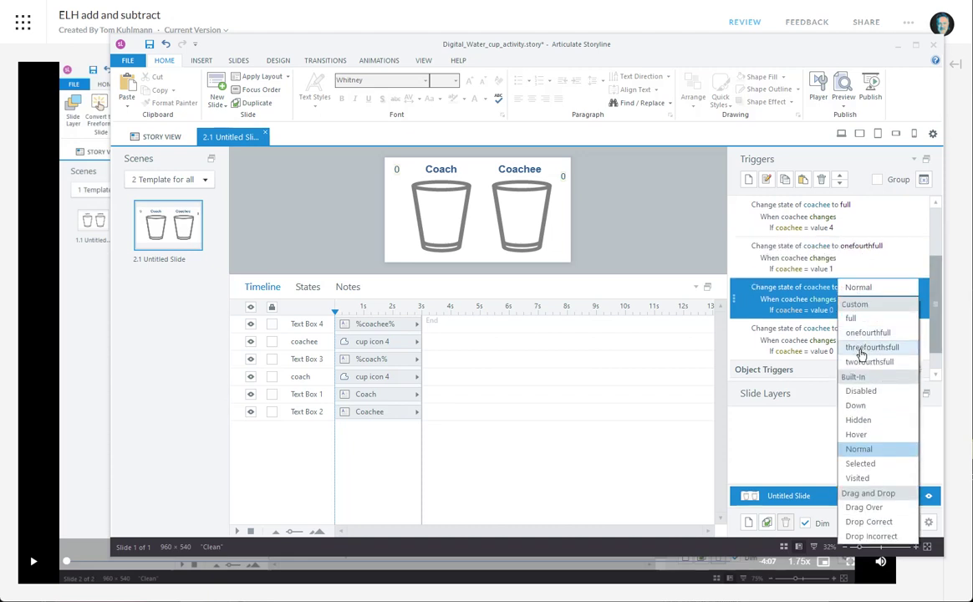
click(861, 347)
click(831, 310)
text(3)
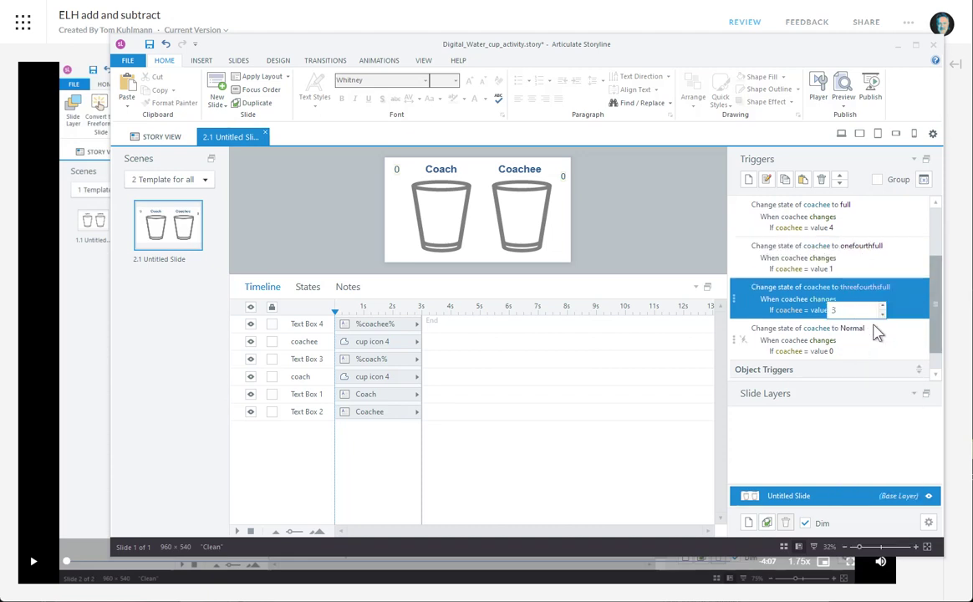
- Set the fifth coachee variable trigger to change the cup's state to twofourthsfull if coachee = value 2
click(855, 331)
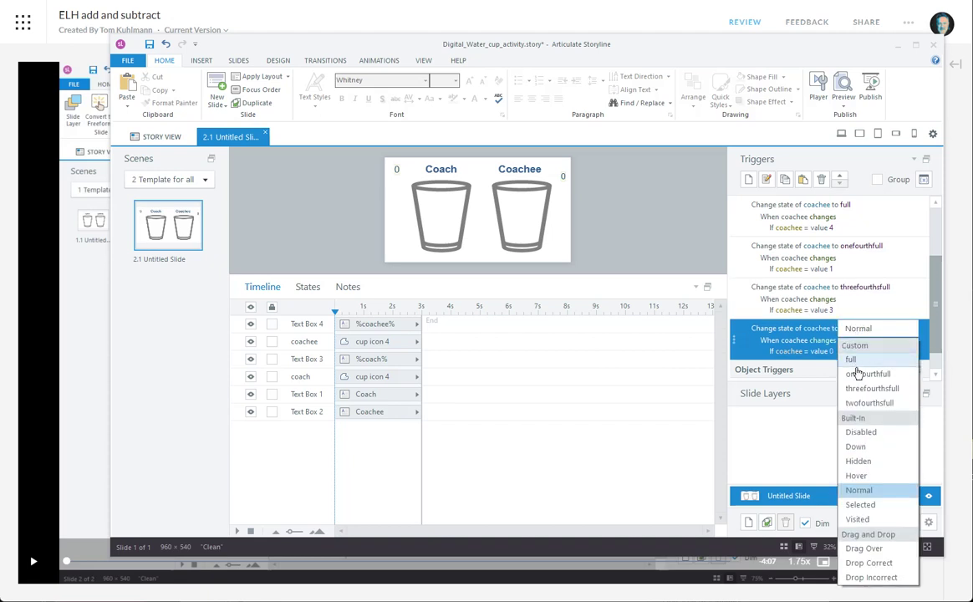
click(866, 404)
click(831, 351)
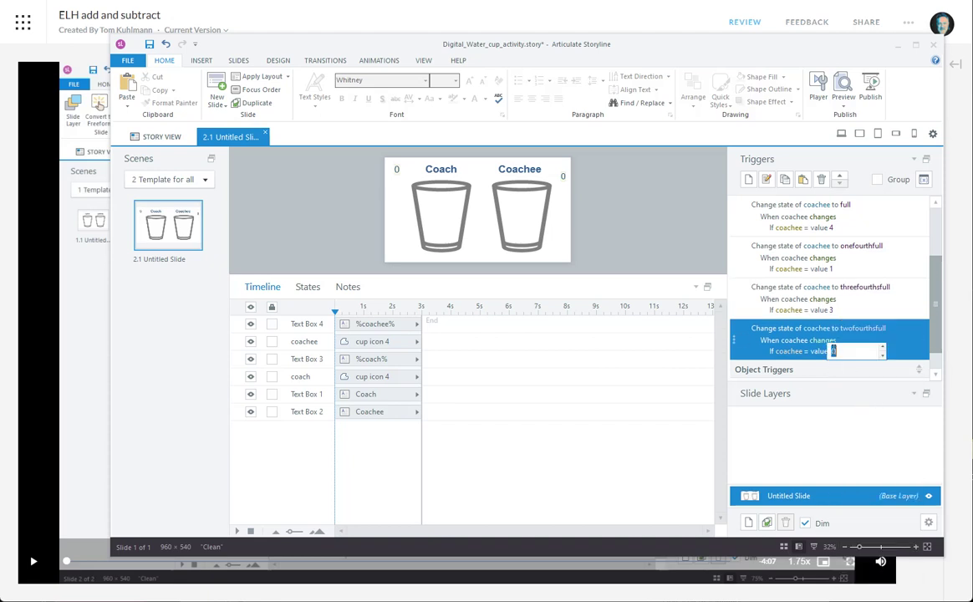
text(2)
key(Return)
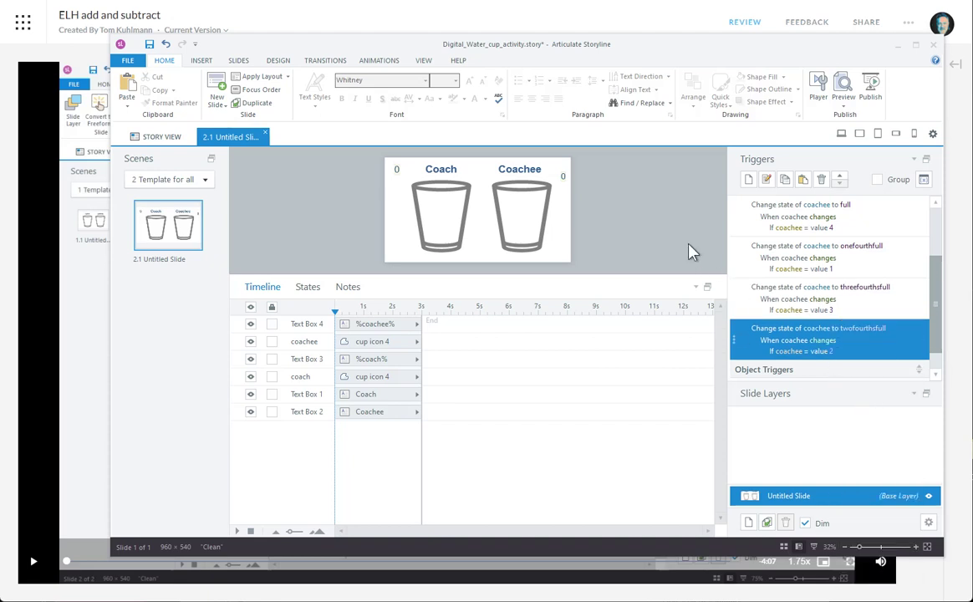
- Preview this slide, fill the coach and coachee cups completely to test their states, and close the preview
click(844, 98)
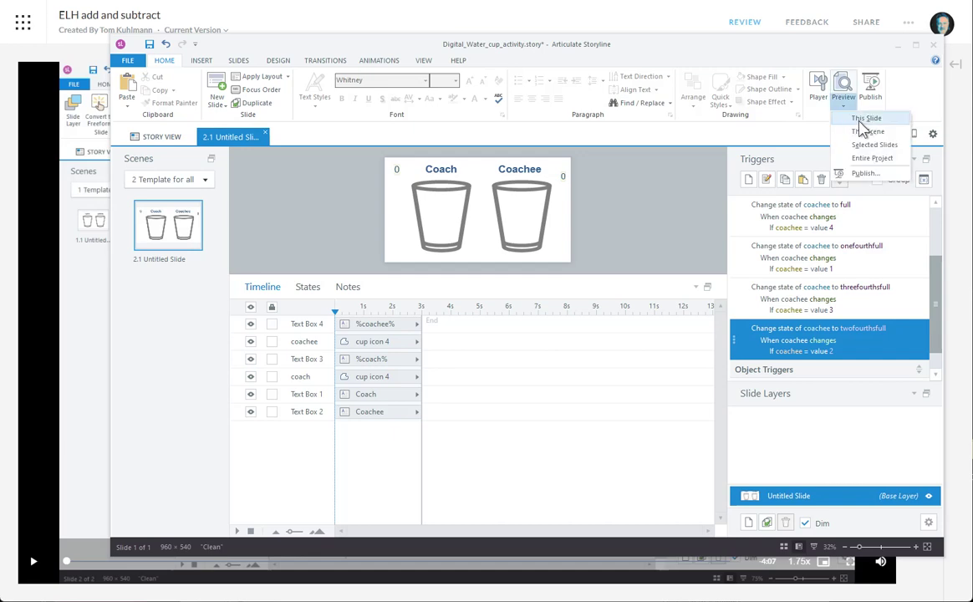
click(856, 120)
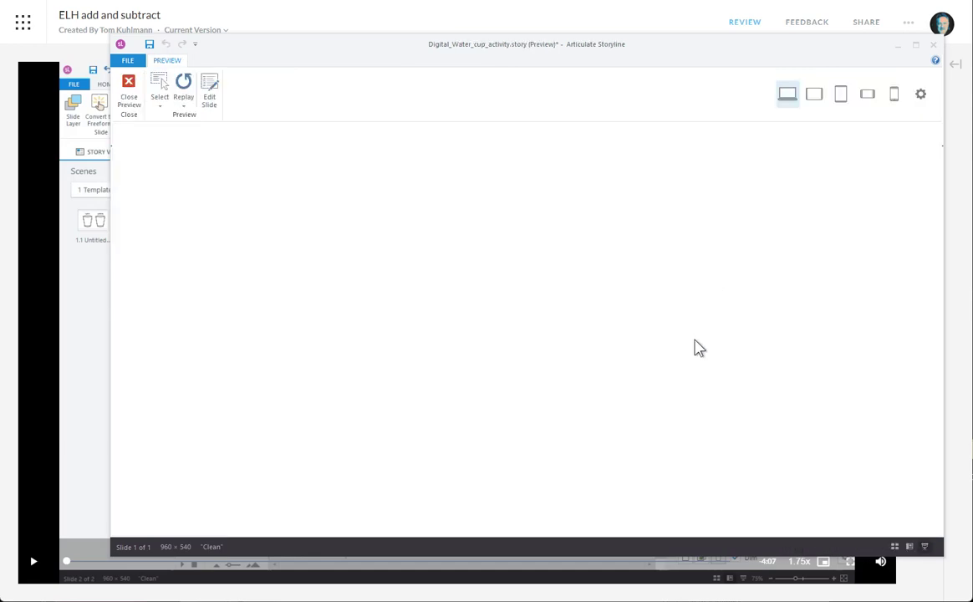
click(484, 306)
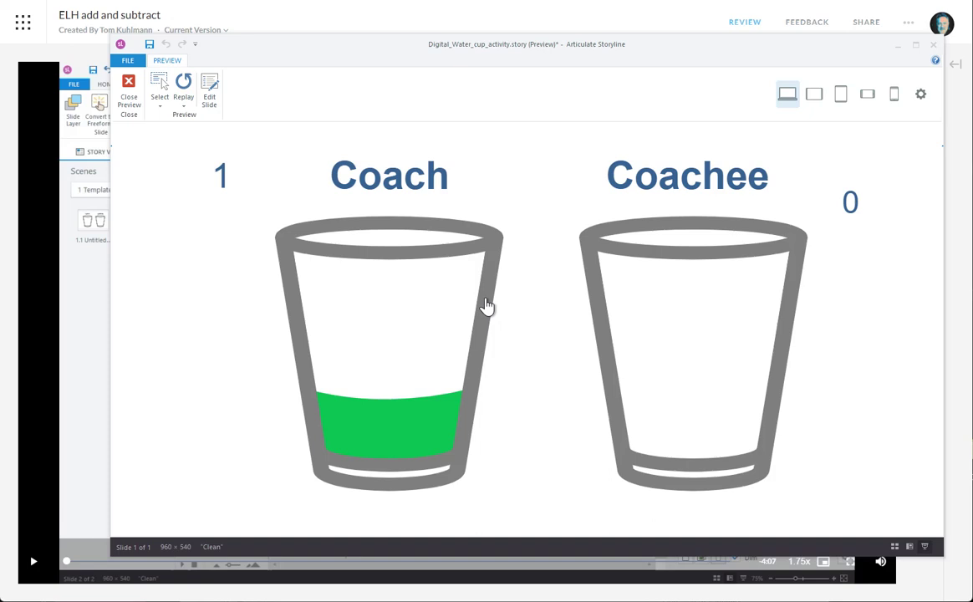
triple_click(493, 309)
click(595, 336)
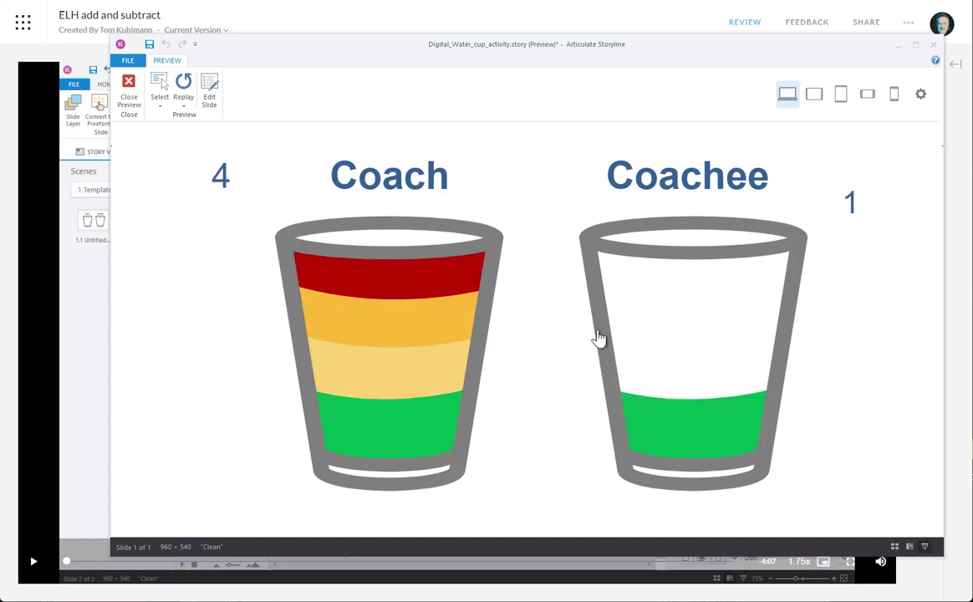
double_click(598, 337)
click(598, 336)
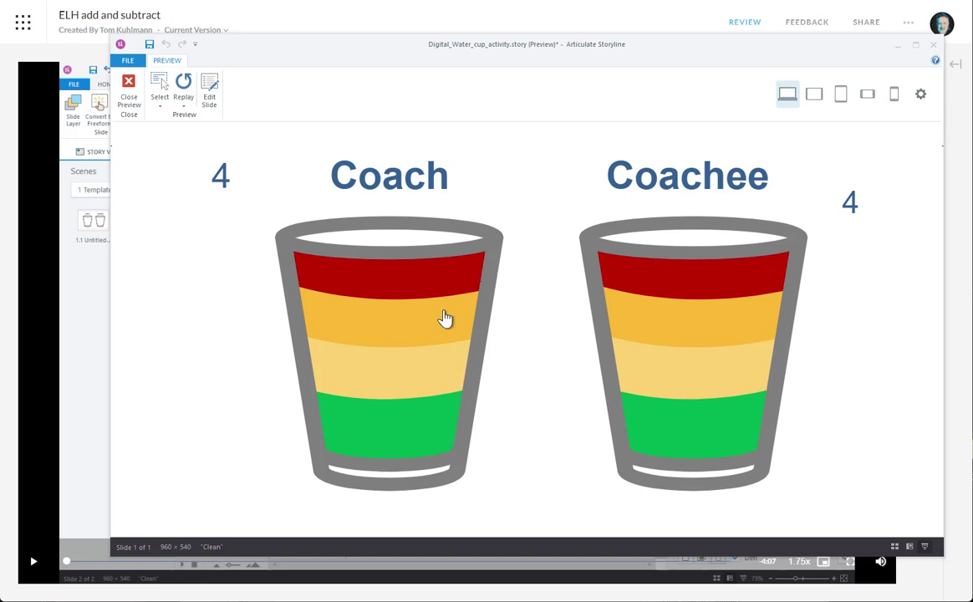
click(128, 97)
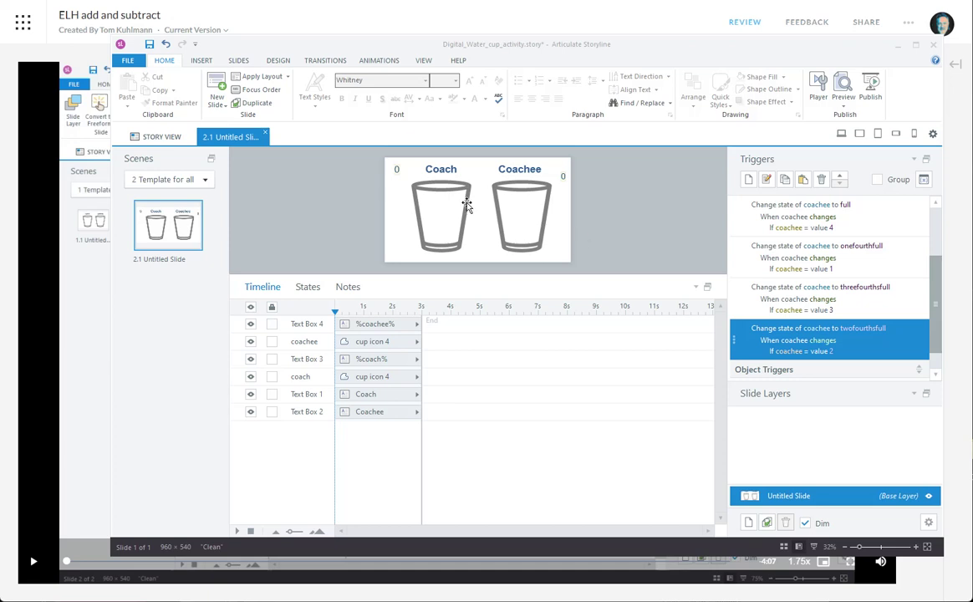
- Start a new trigger for the coach cup that adjusts a variable by subtracting value 1 from coach
click(463, 230)
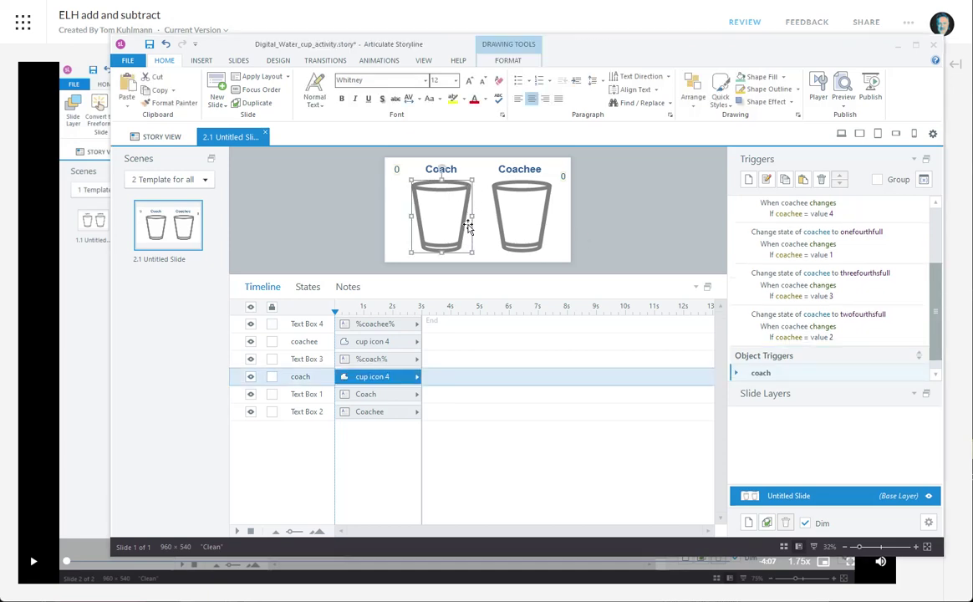
click(748, 179)
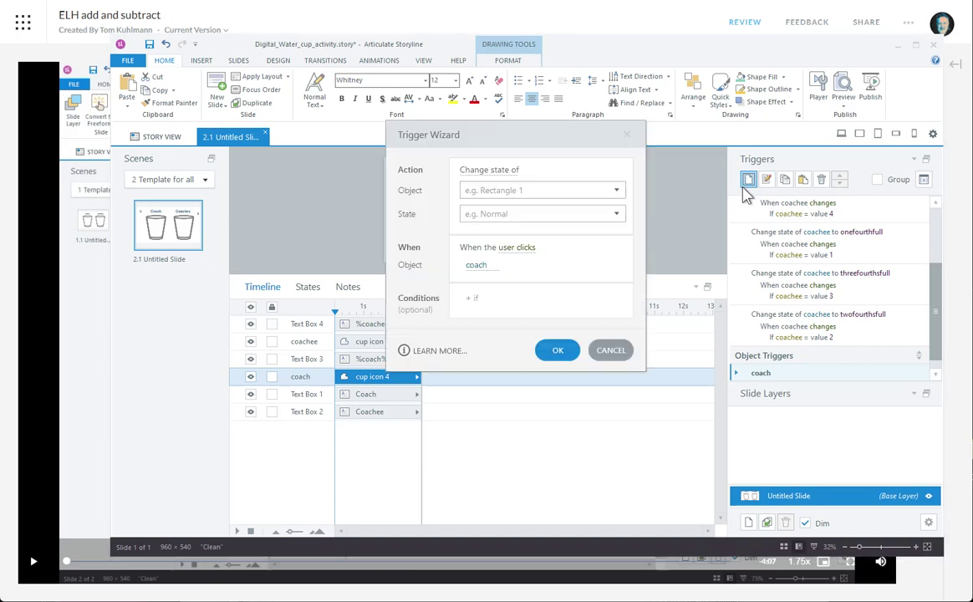
click(511, 175)
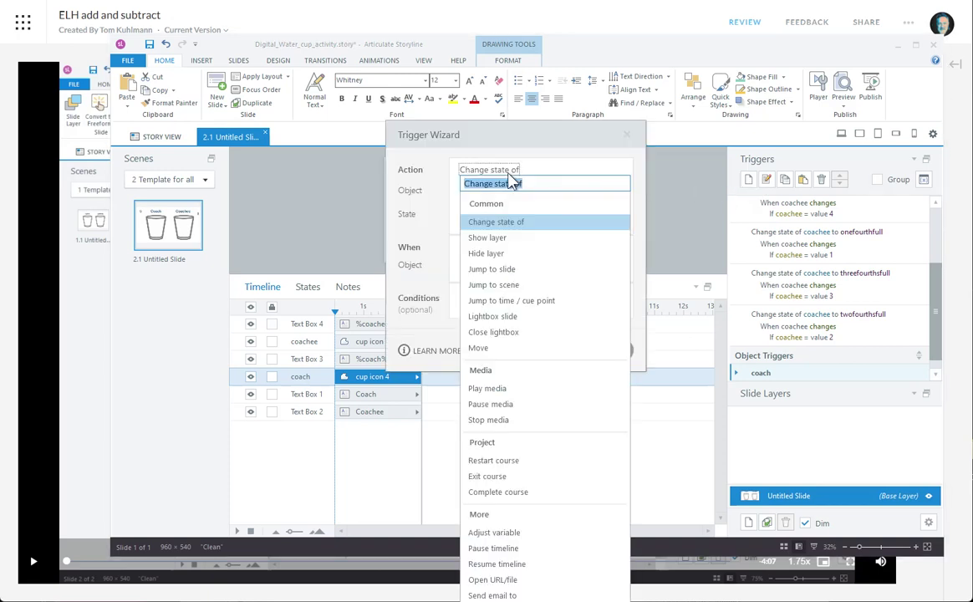
click(494, 532)
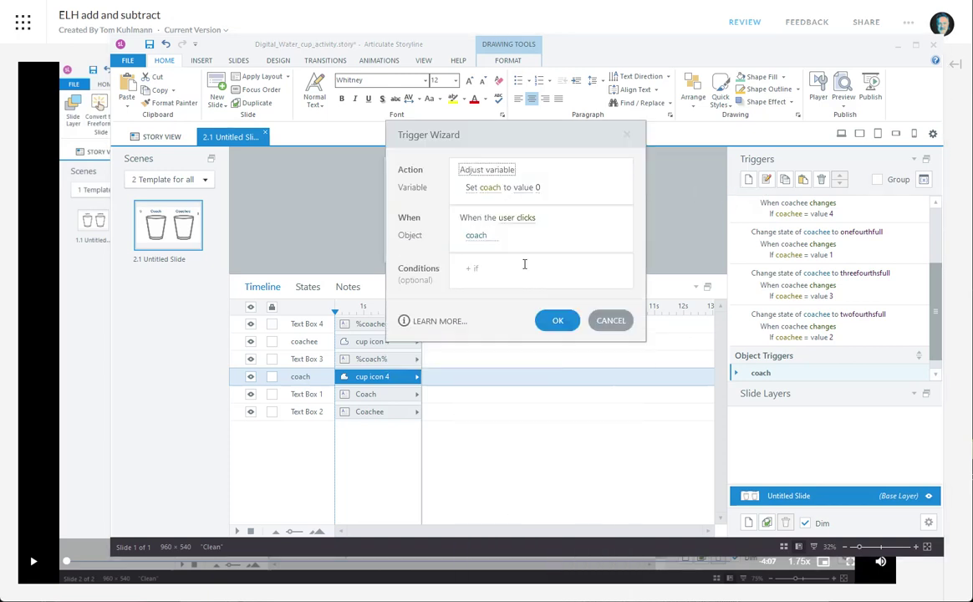
click(471, 188)
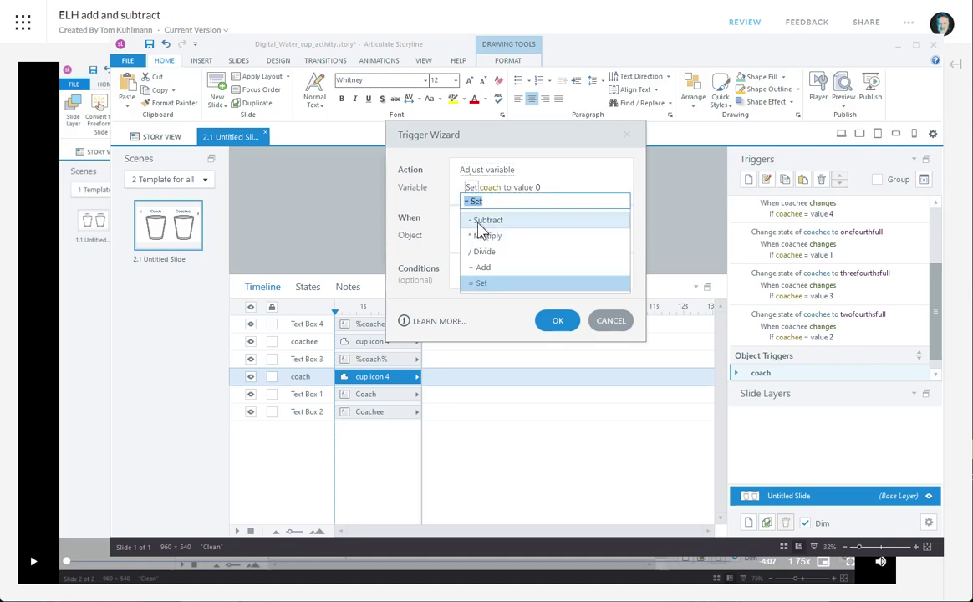
click(485, 220)
click(524, 187)
text(1)
click(568, 242)
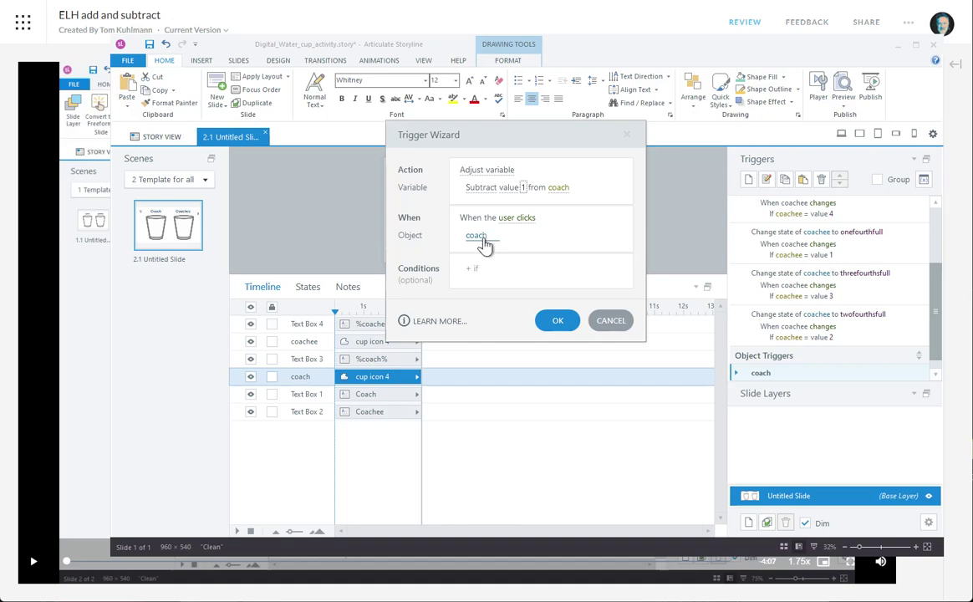
- Make the subtract-from-coach trigger run when the user clicks coachee, with the condition coach > value 0, and save it
click(478, 236)
click(498, 331)
click(490, 268)
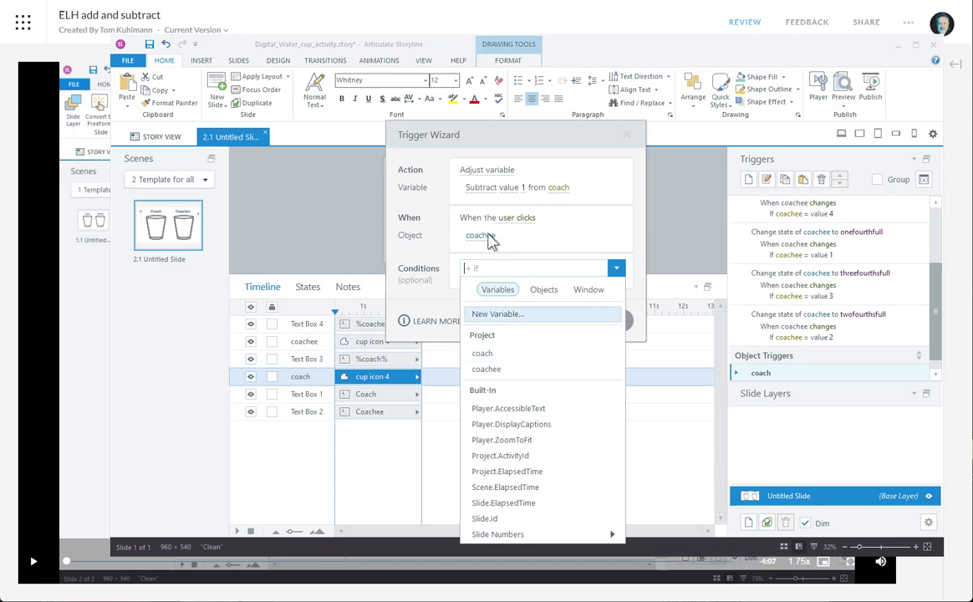
click(495, 354)
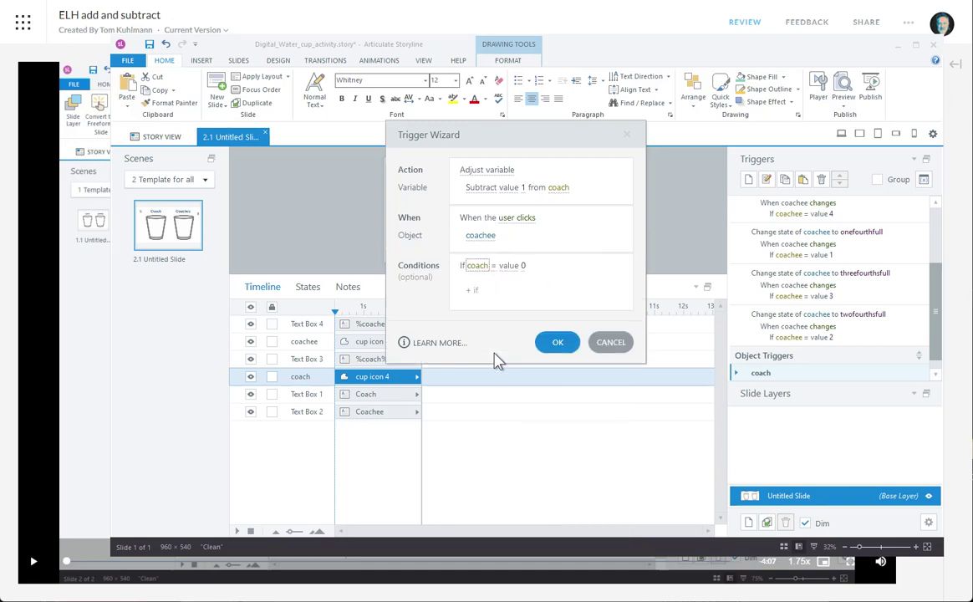
click(493, 266)
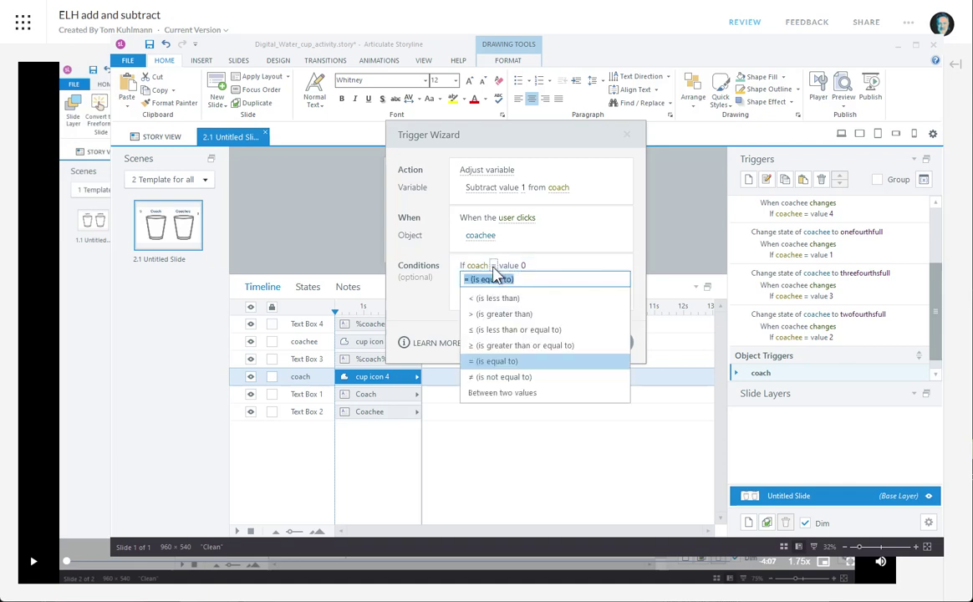
click(473, 315)
click(559, 341)
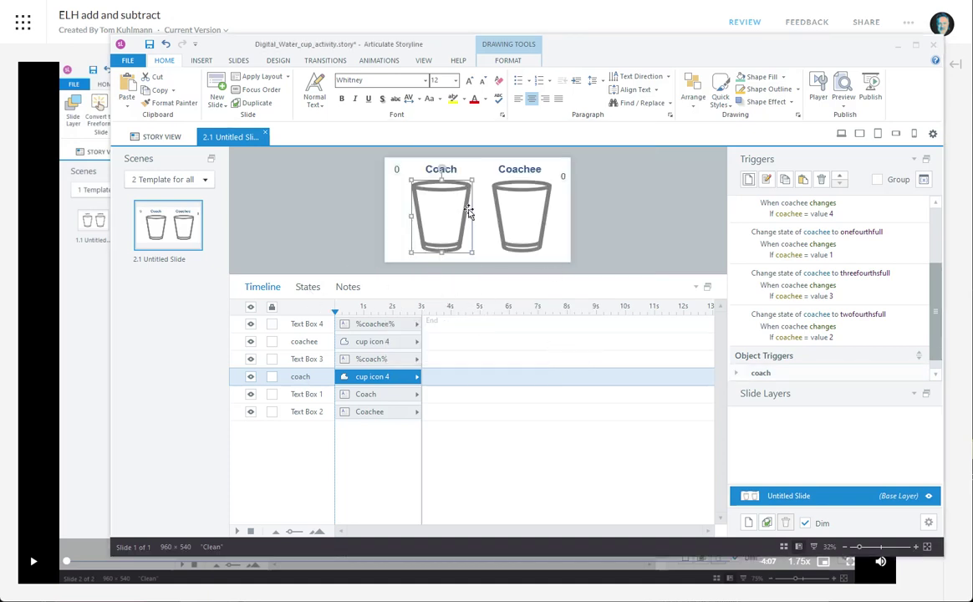
- Set the coach cup's initial state to full
click(306, 286)
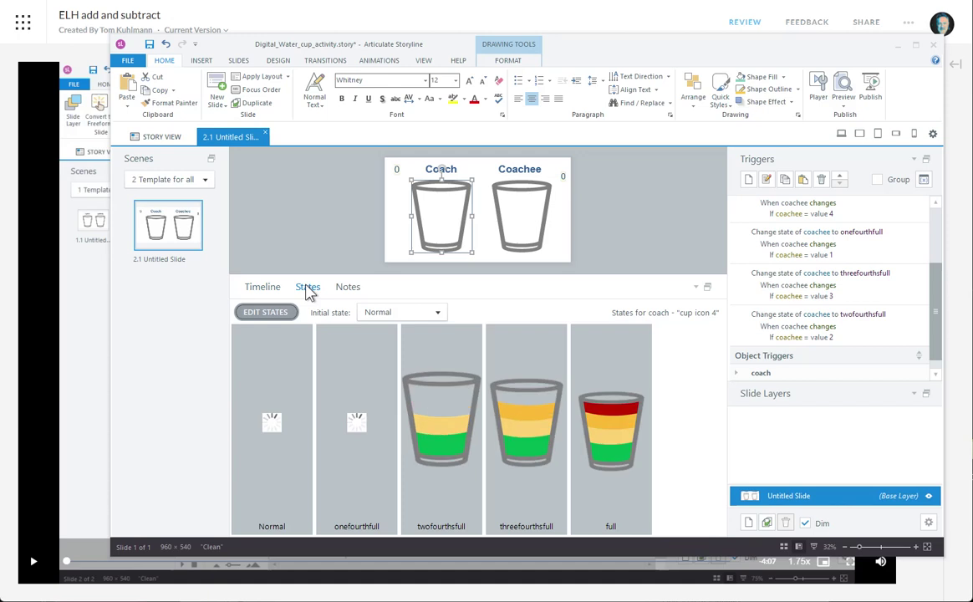
click(437, 314)
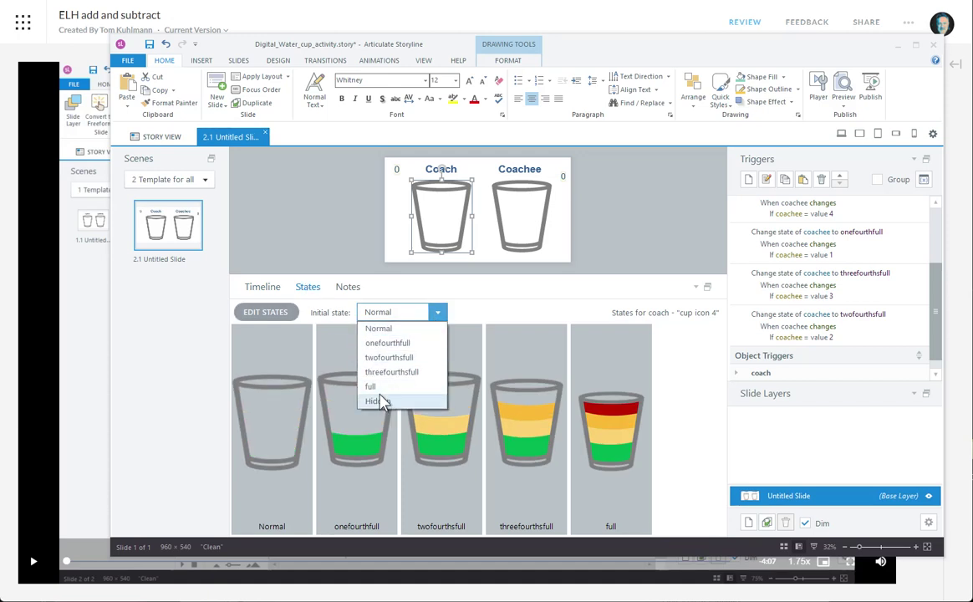
click(378, 388)
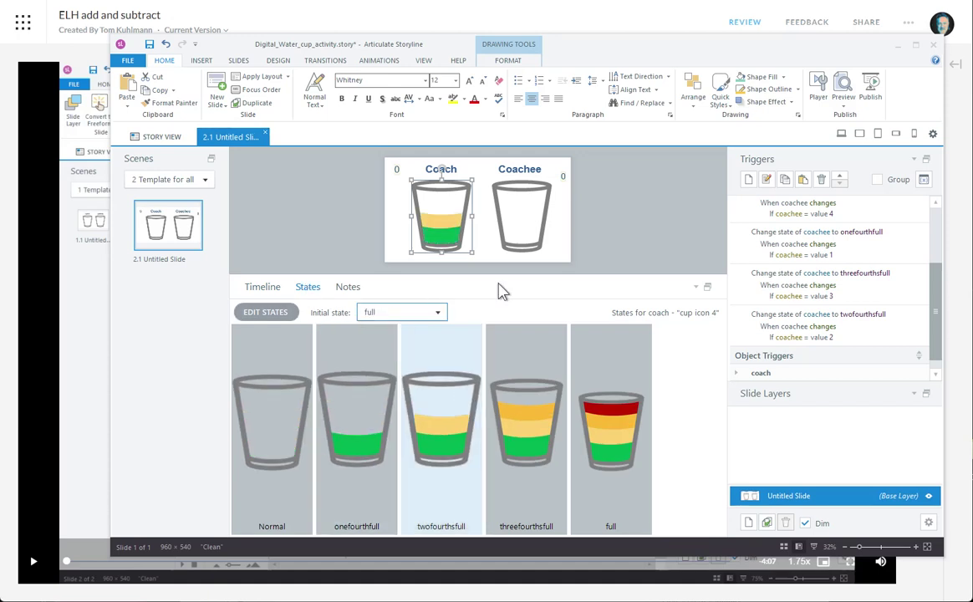
- Preview this slide, fill the coachee cup completely with the coach cup starting full, and close the preview
click(843, 99)
click(861, 119)
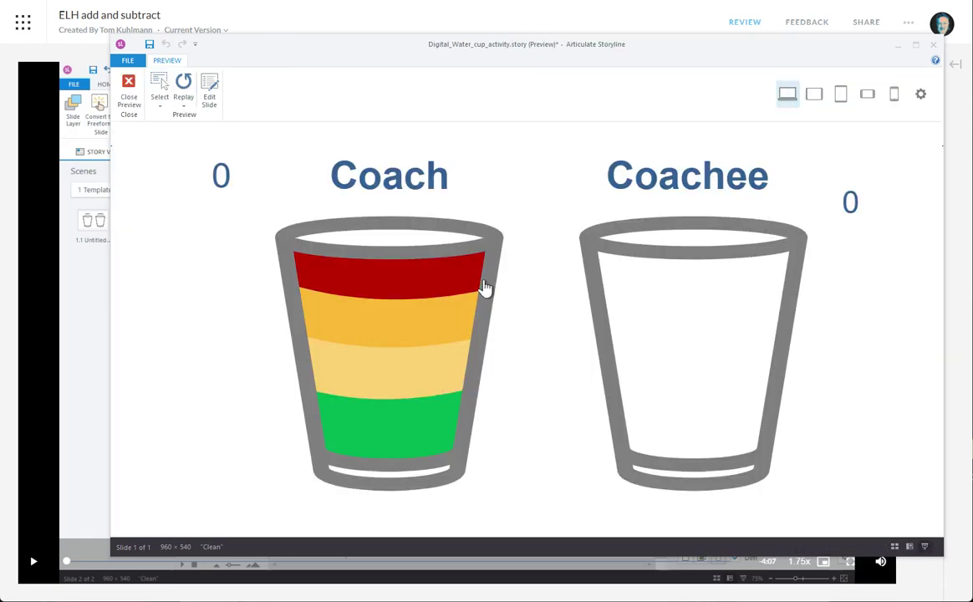
click(797, 266)
click(796, 266)
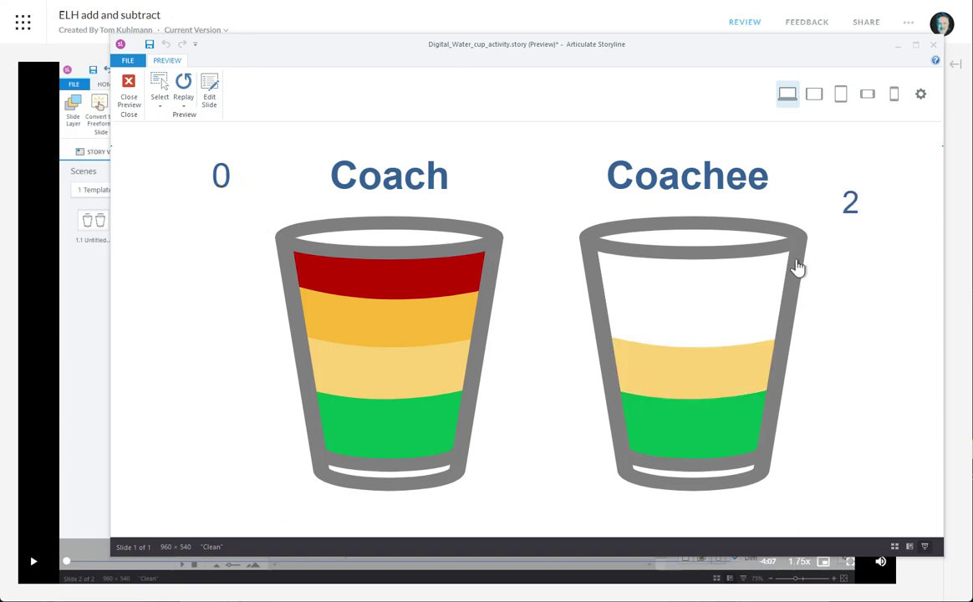
click(796, 265)
click(797, 266)
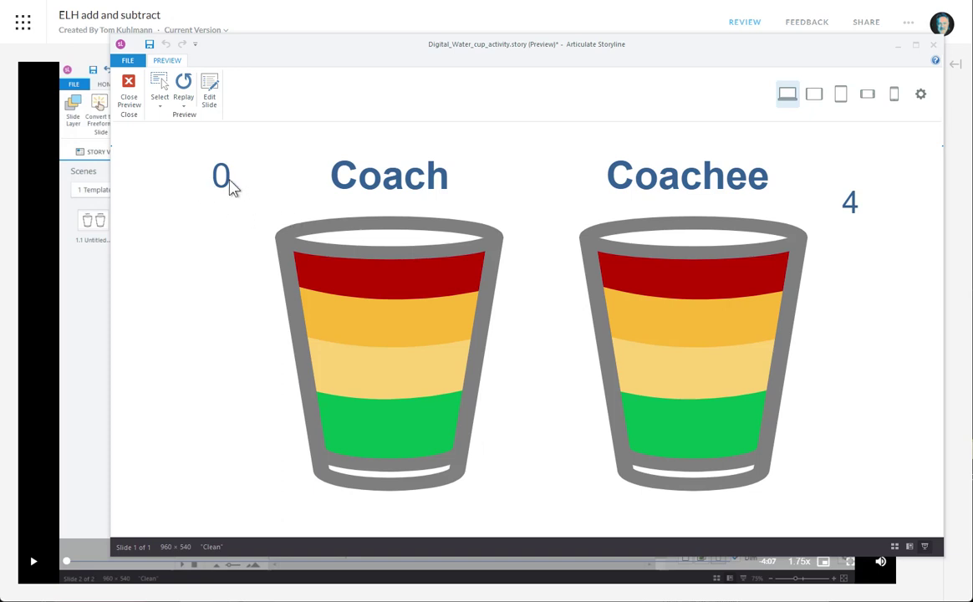
click(140, 107)
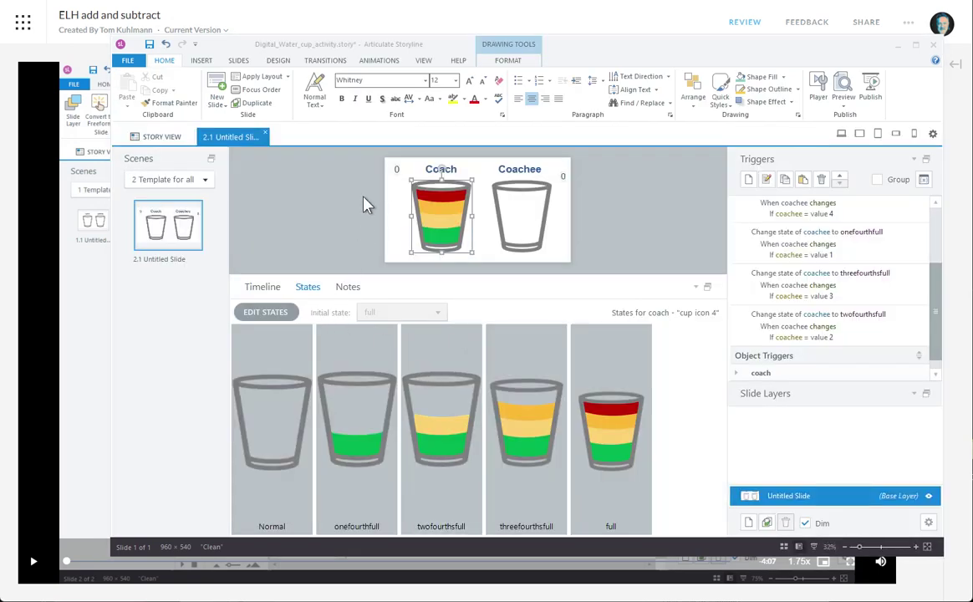
- Preview this slide again, raise the coach count to 4, transfer it all to the coachee cup, and close the preview
click(396, 170)
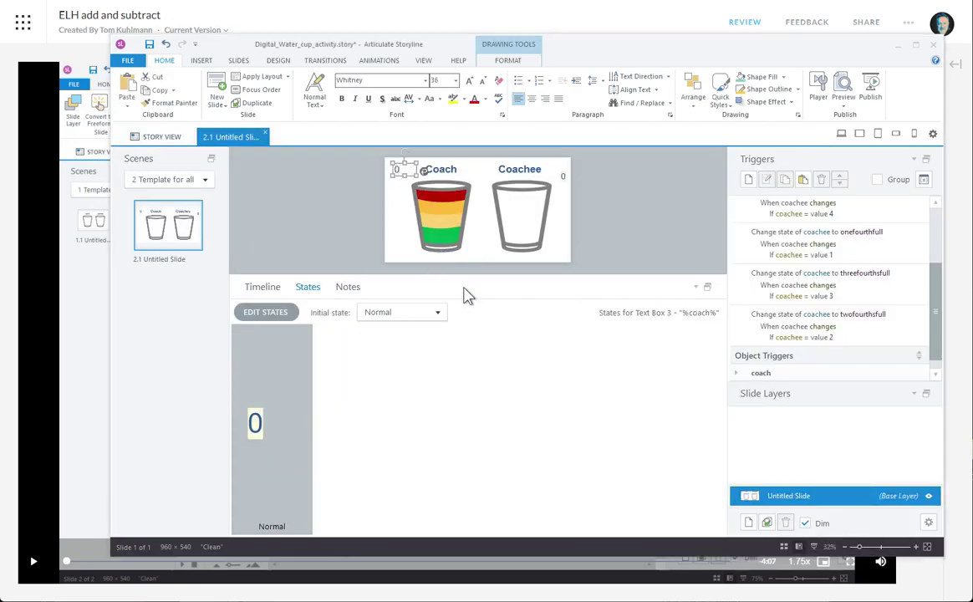
click(843, 105)
click(858, 126)
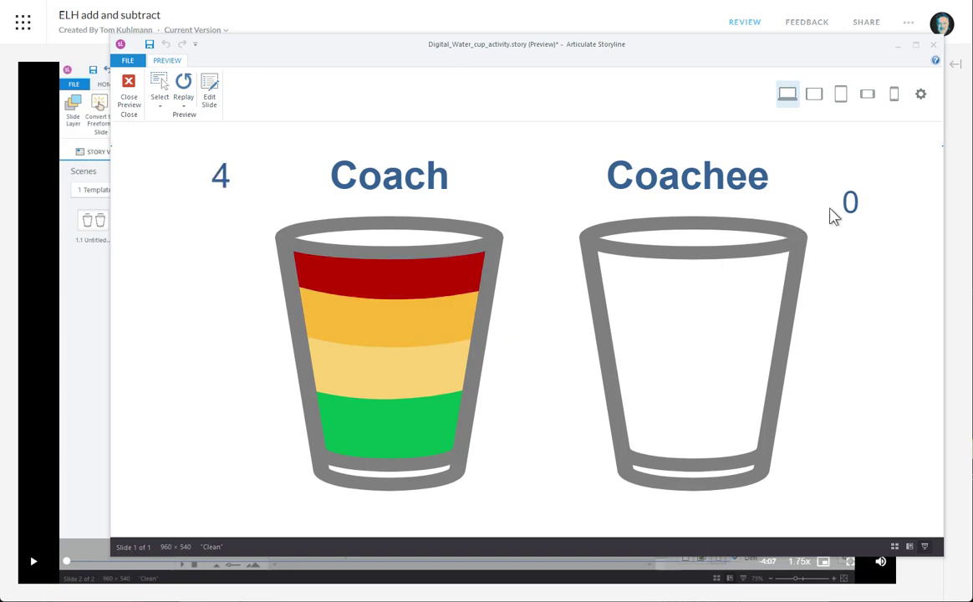
click(793, 286)
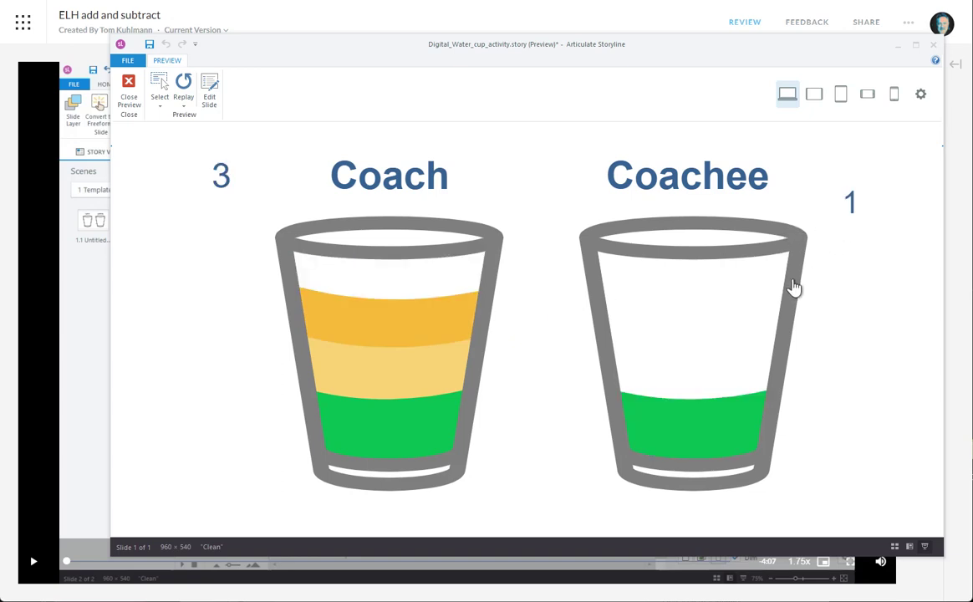
click(793, 288)
click(789, 292)
click(793, 292)
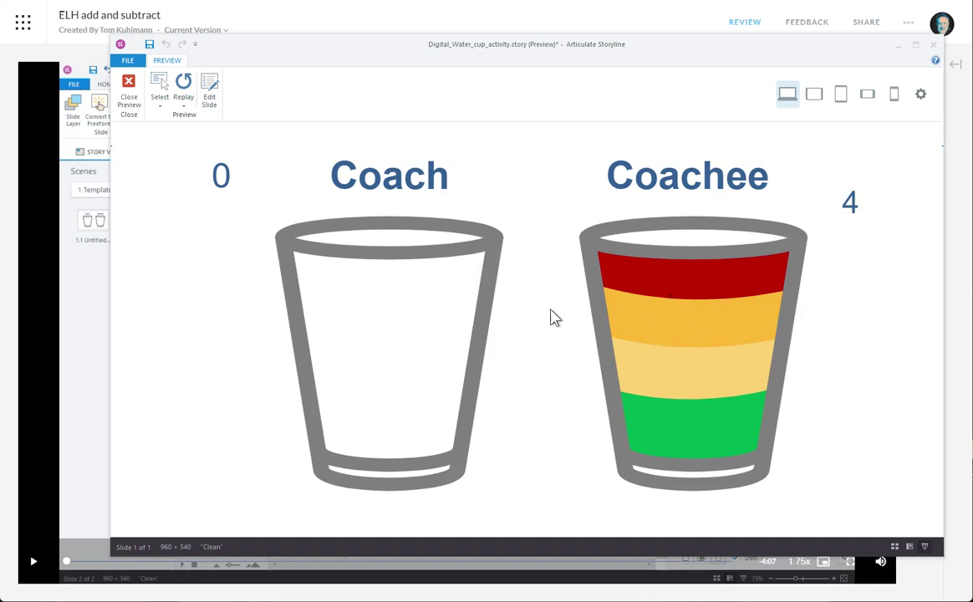
click(129, 89)
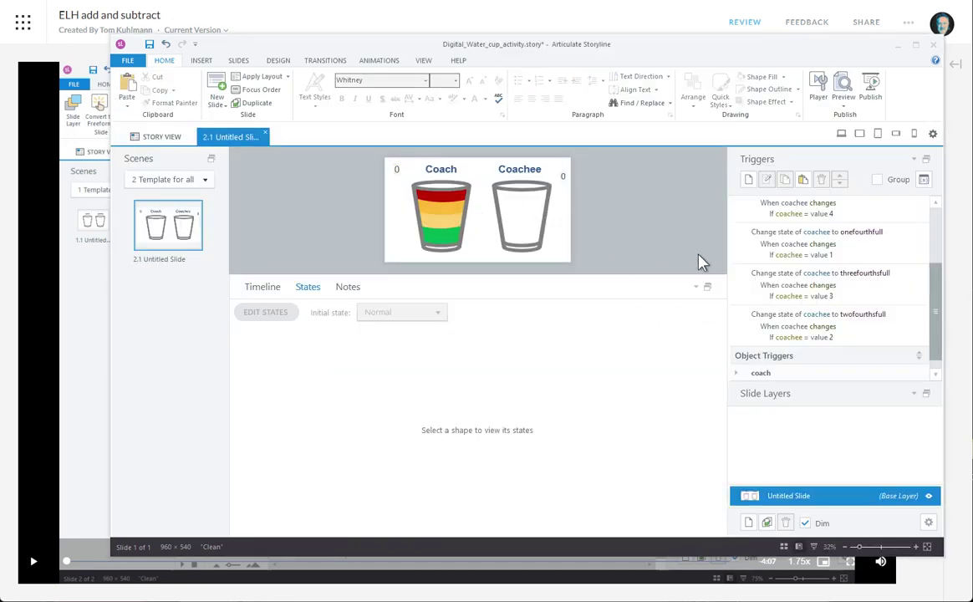
- Review the coach and coachee trigger groups and copy the coachee cup's trigger that subtracts value 1 from coach
drag(933, 311, 927, 250)
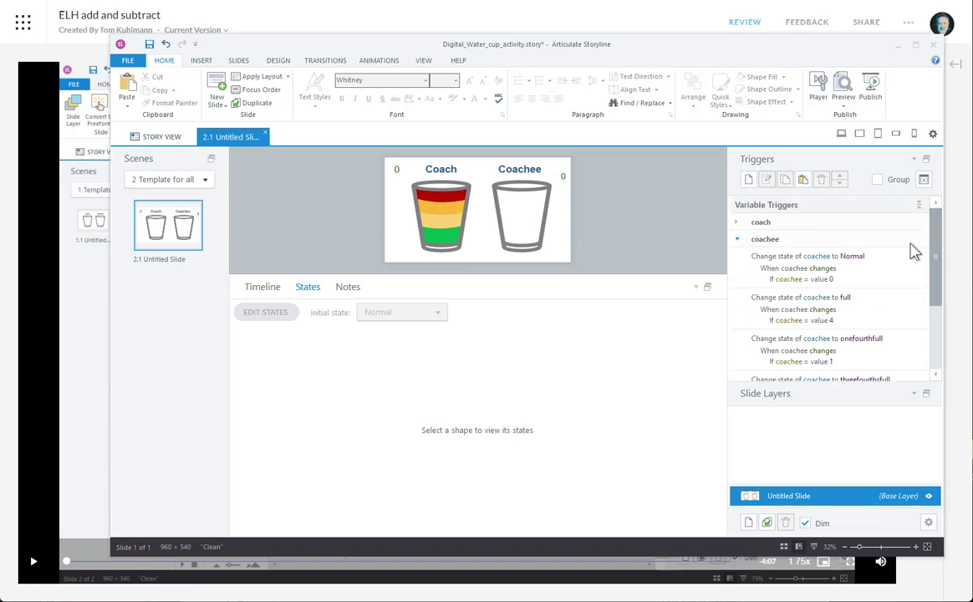
click(736, 239)
click(736, 222)
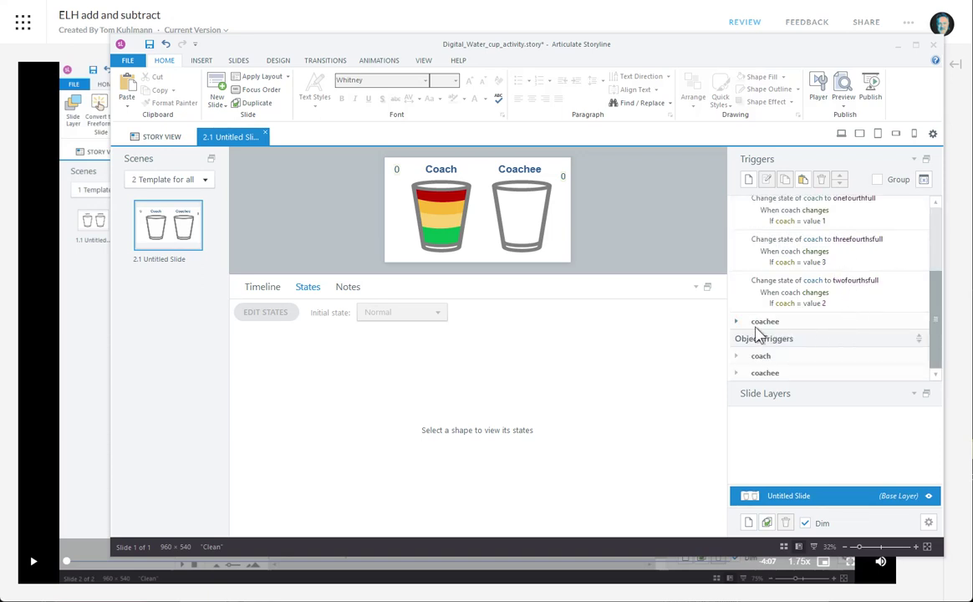
click(742, 324)
scroll(740, 325, down, 3)
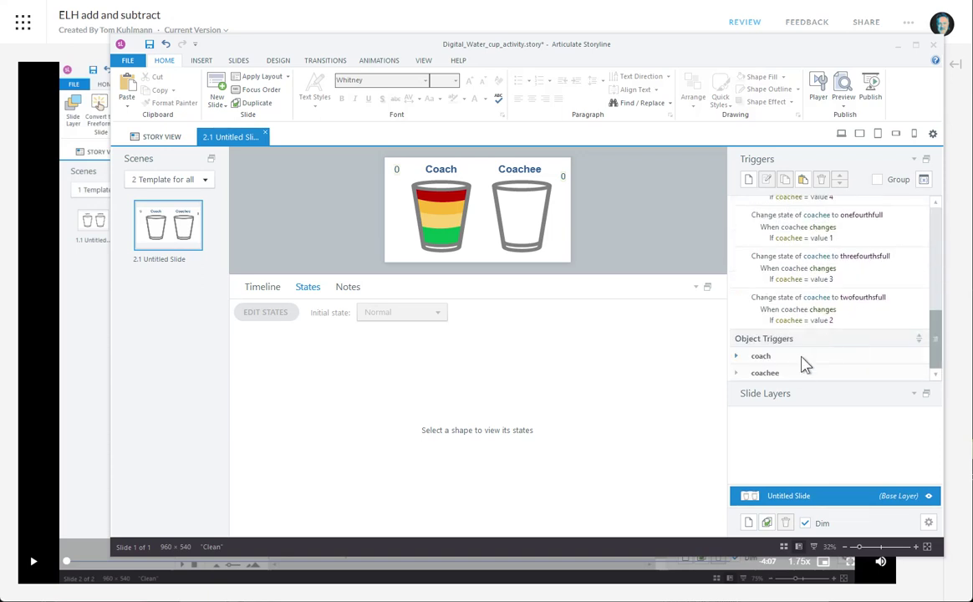
click(850, 371)
scroll(823, 364, down, 2)
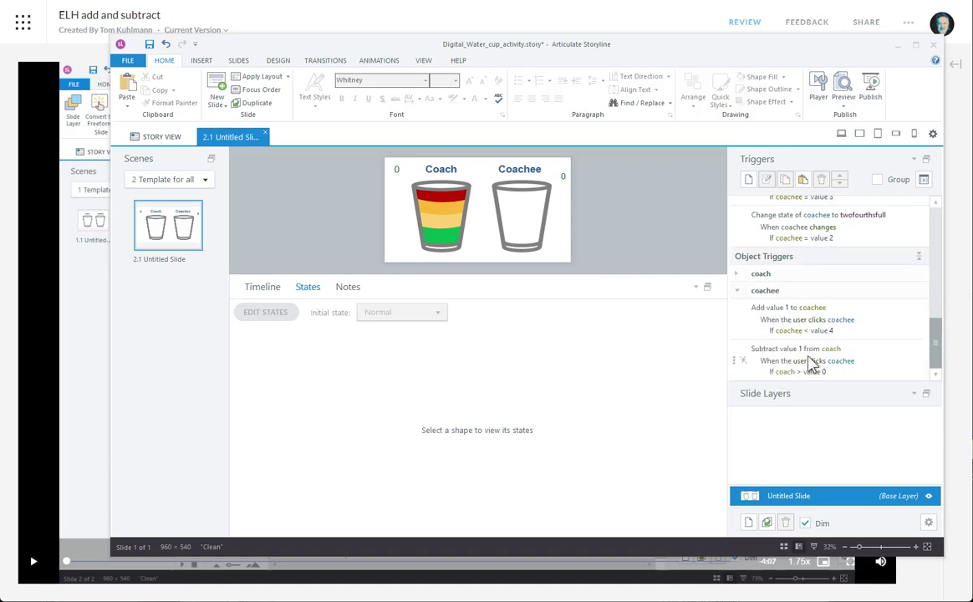
click(886, 368)
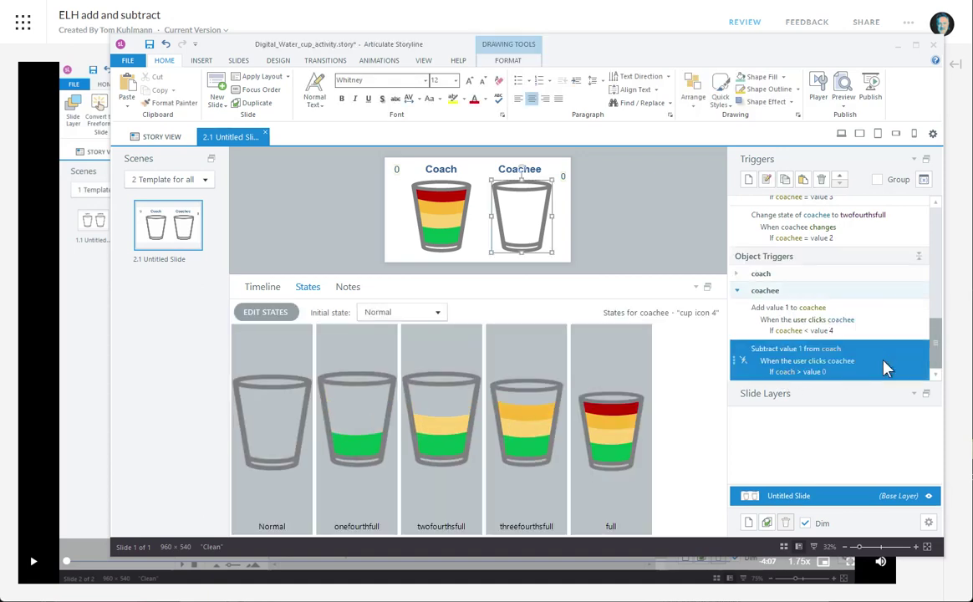
- Paste the copied subtract trigger onto the coach cup
scroll(844, 301, up, 2)
scroll(805, 372, down, 2)
click(736, 274)
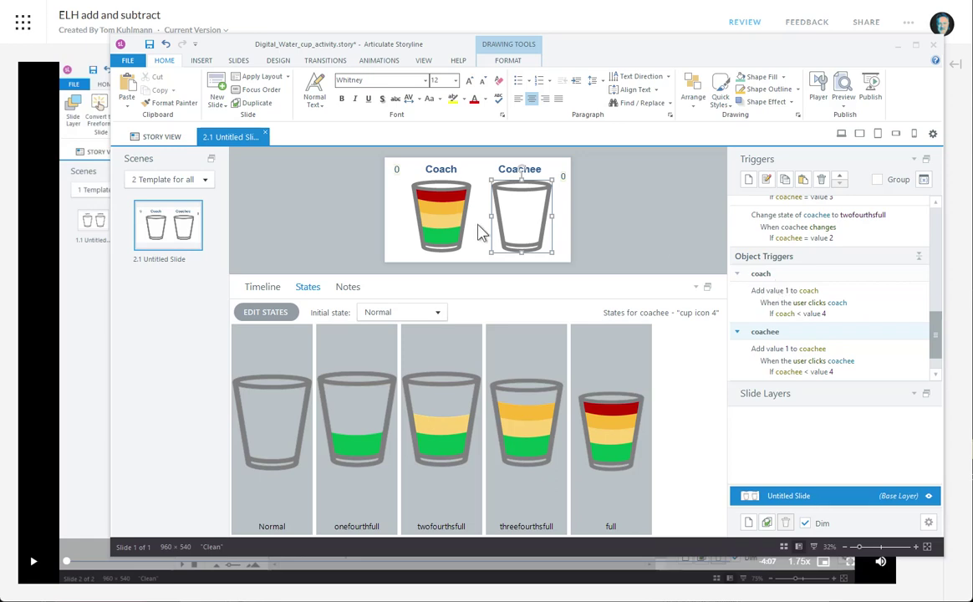
click(443, 189)
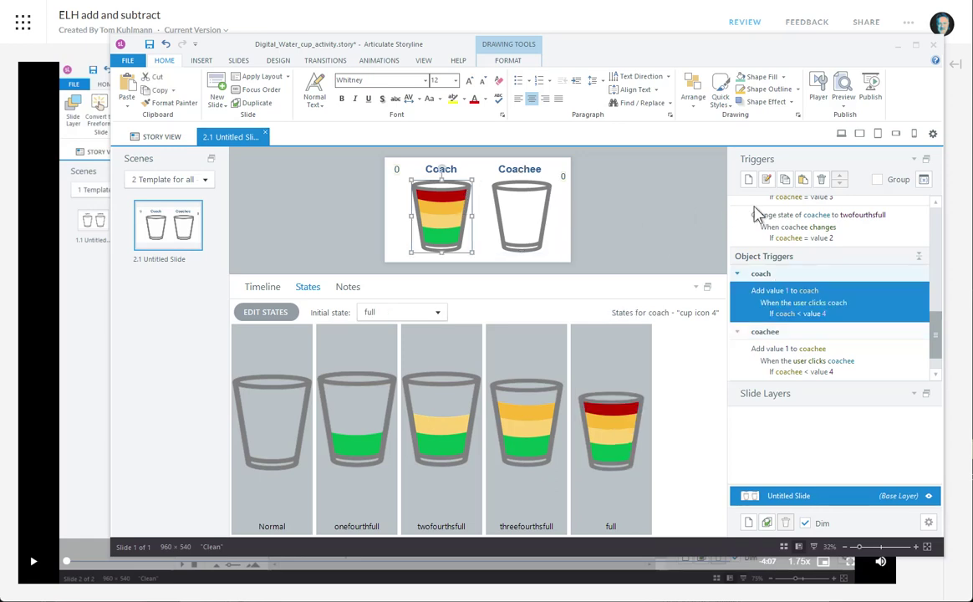
click(802, 179)
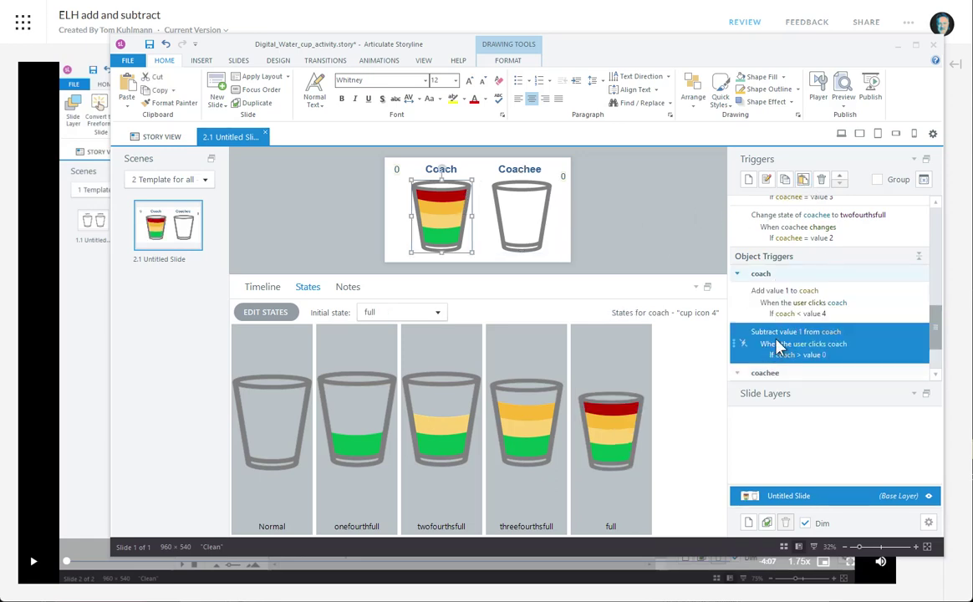
- Change the pasted coach cup trigger to subtract value 1 from coachee if coachee > value 0
click(831, 332)
click(831, 290)
click(785, 355)
click(786, 295)
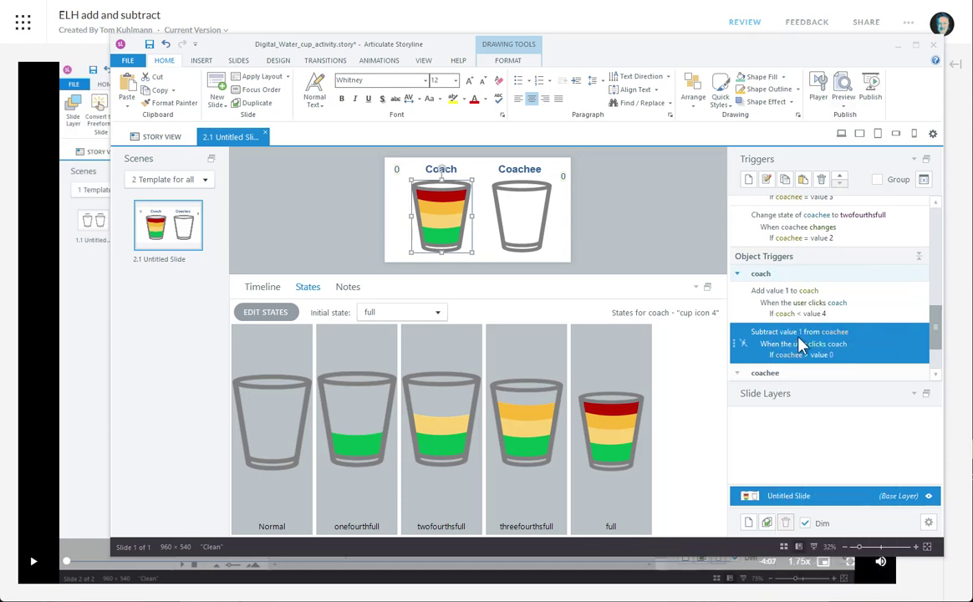
click(656, 240)
click(843, 100)
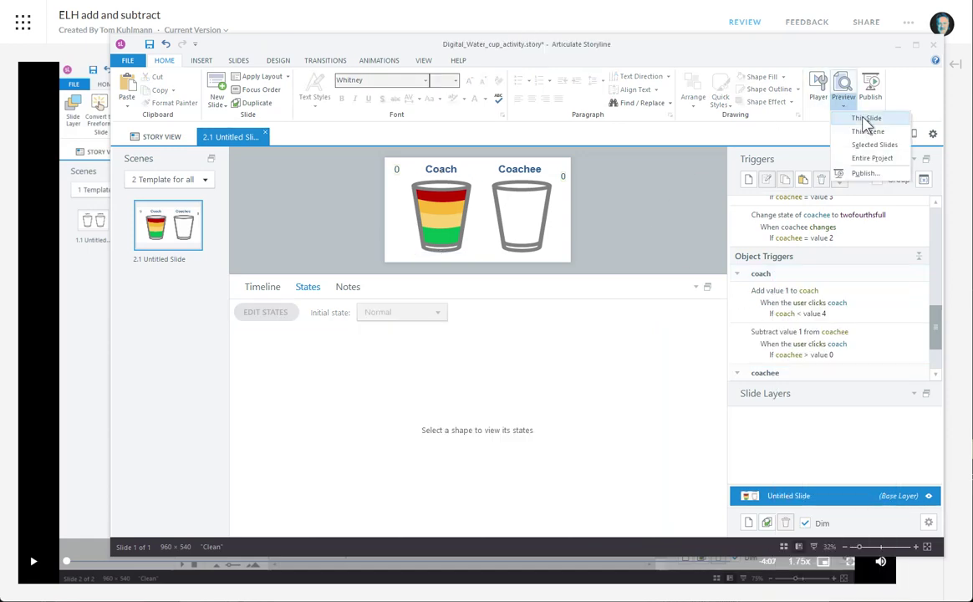
click(866, 119)
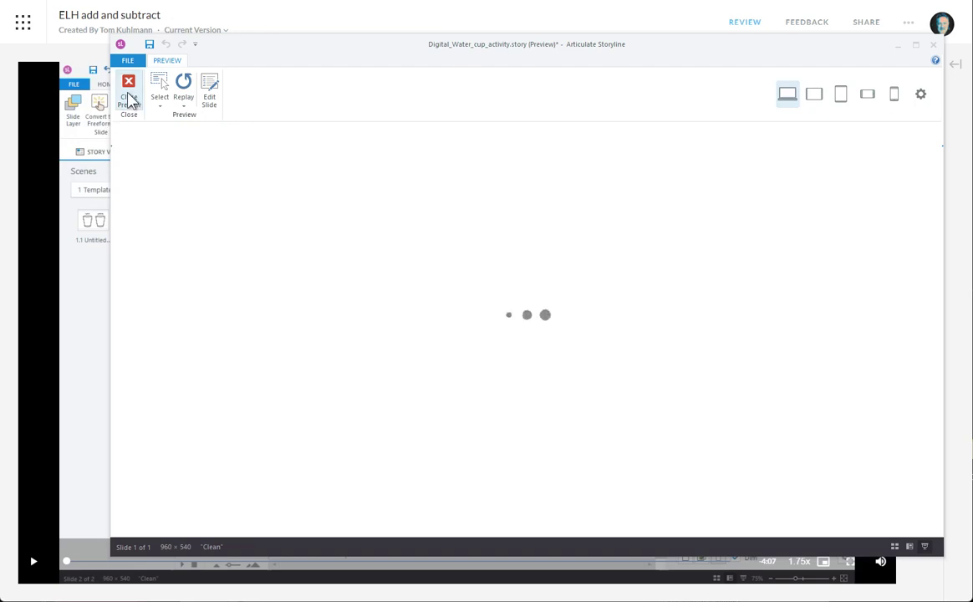
click(129, 99)
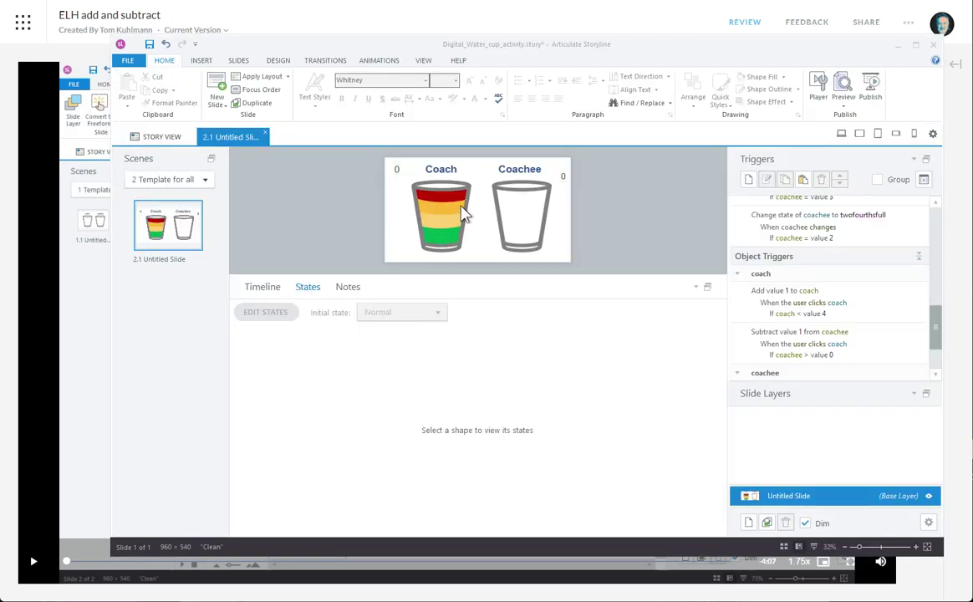
- Set the coach cup's initial state back to Normal
click(466, 219)
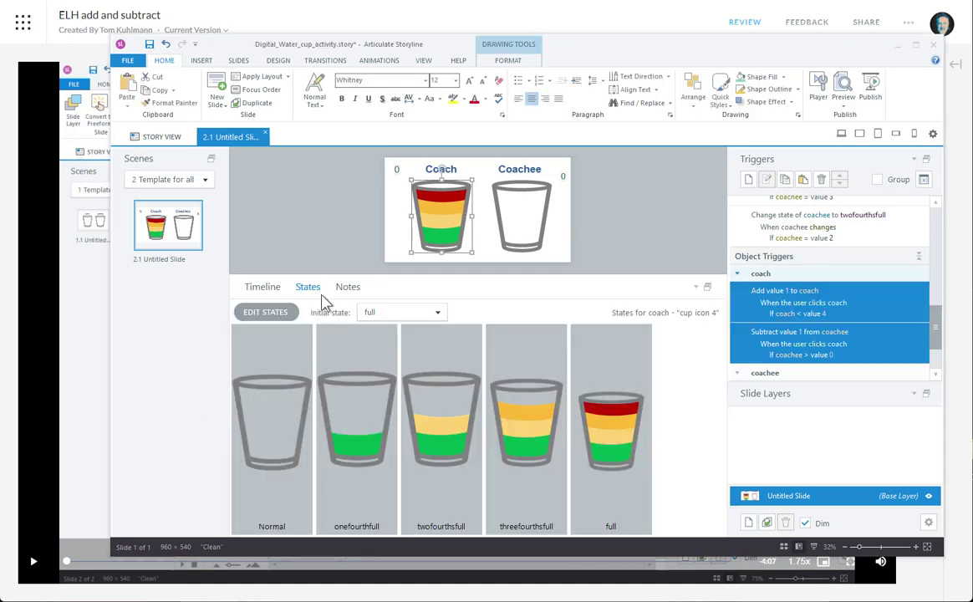
click(436, 312)
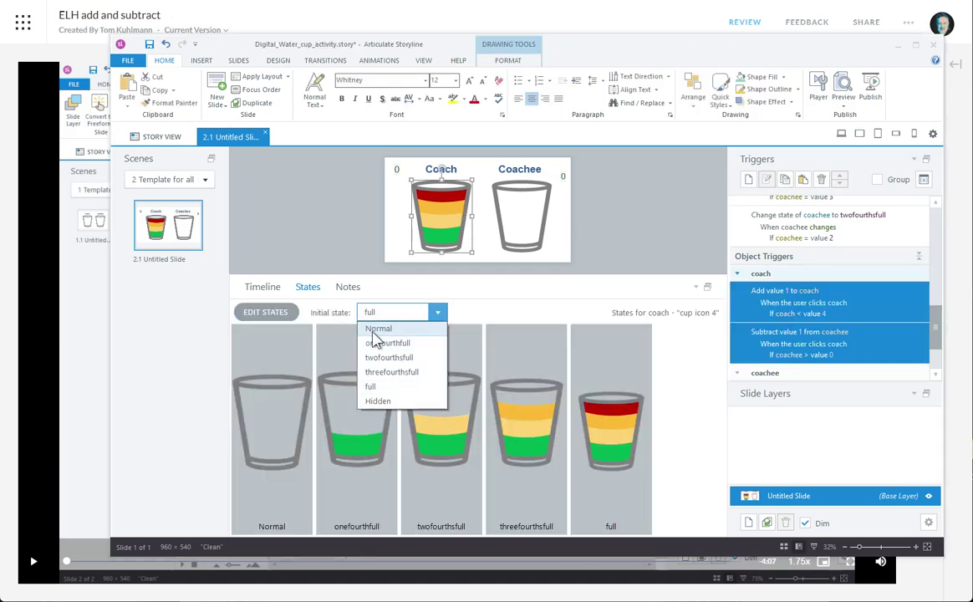
click(377, 329)
- Preview this slide, fill the coach cup to 3, and transfer its contents to the coachee cup
click(843, 103)
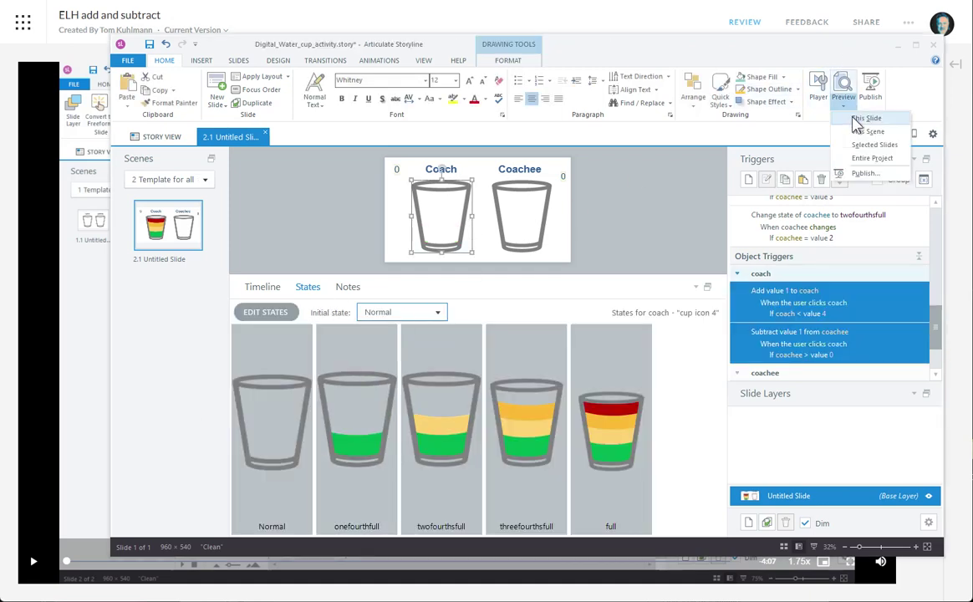
click(861, 119)
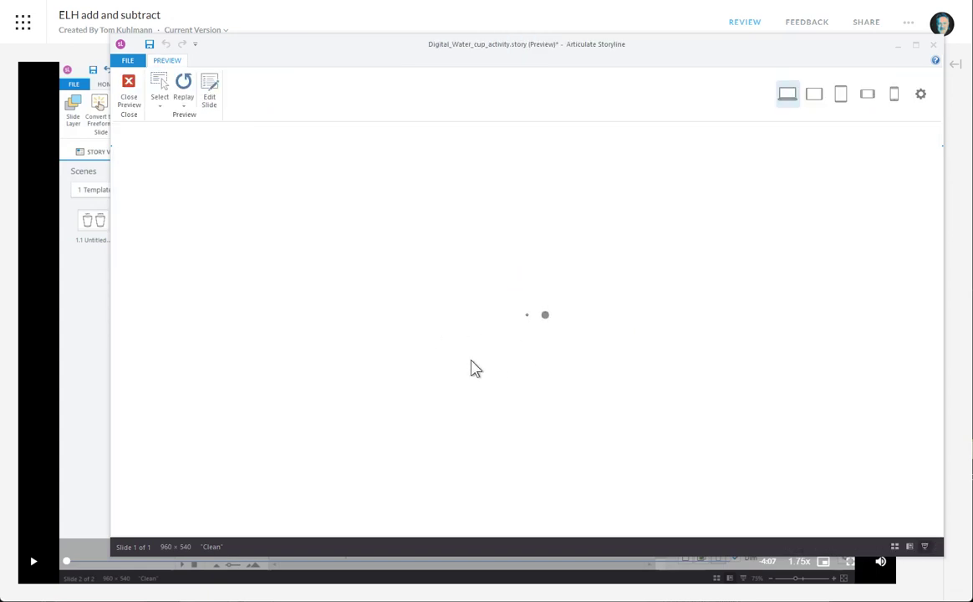
click(490, 328)
click(488, 326)
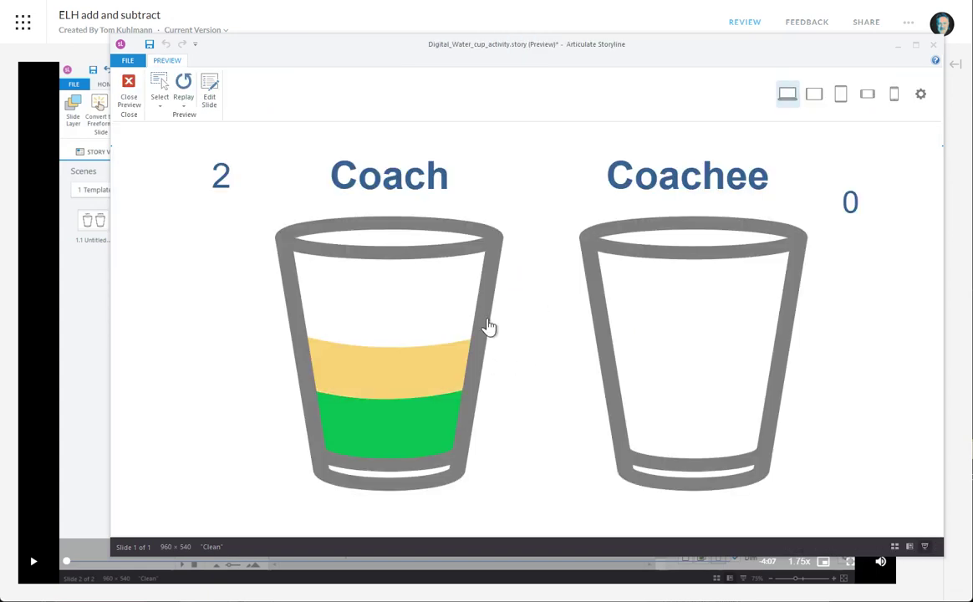
click(488, 327)
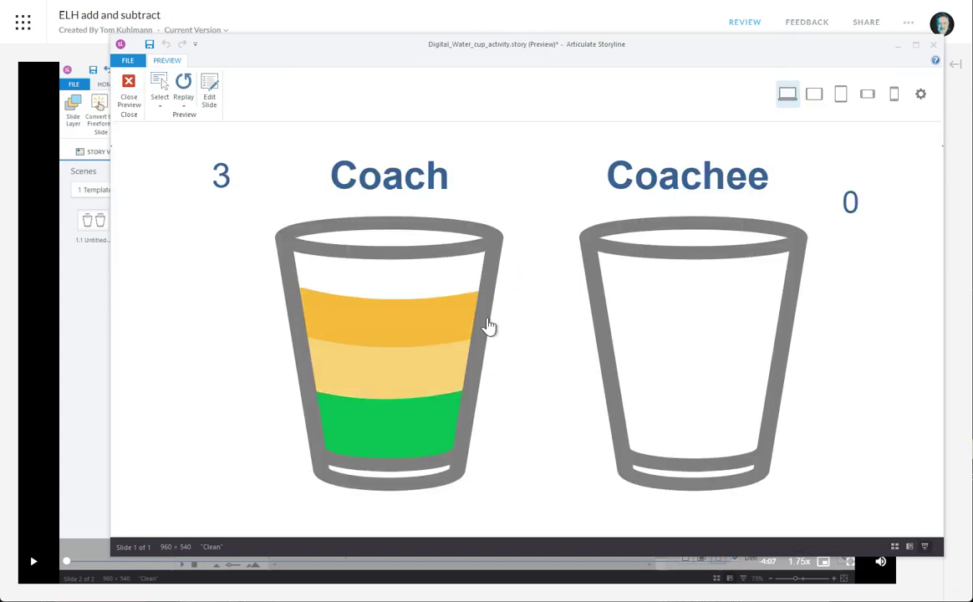
click(798, 268)
click(798, 267)
click(798, 268)
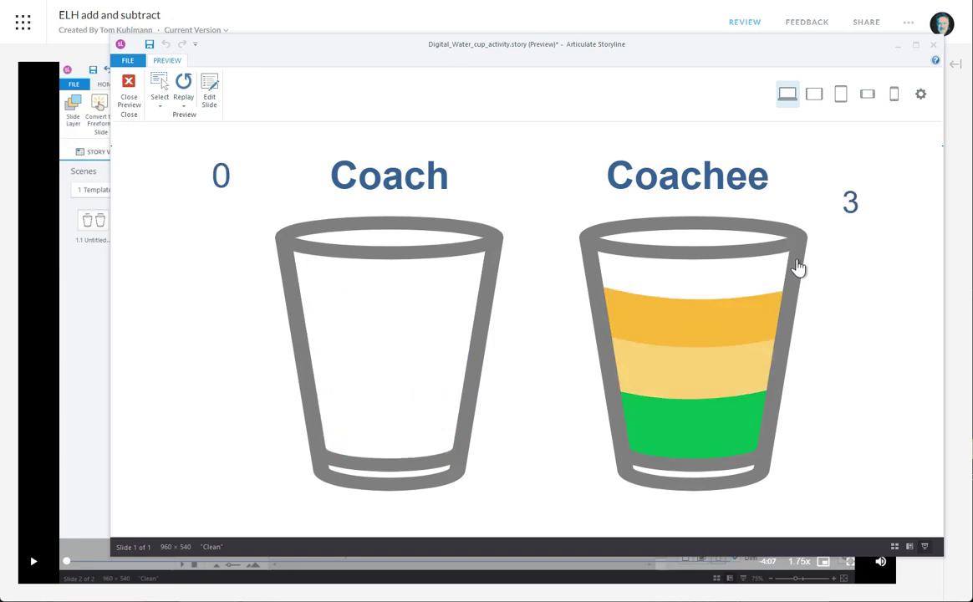
click(798, 268)
- Test repeated transfers in the preview by filling the coach cup to 4, moving it to coachee, and moving it back
click(485, 331)
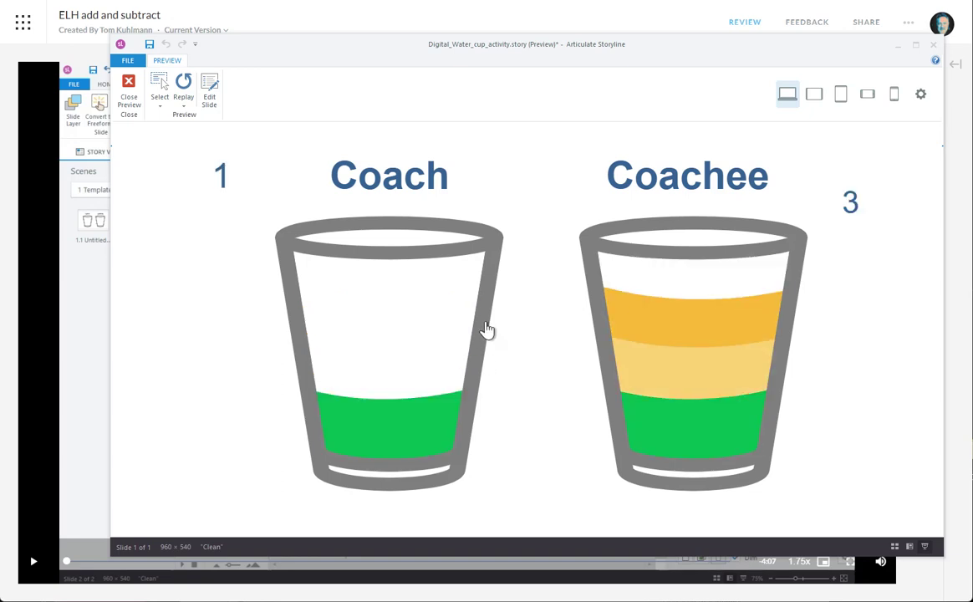
click(486, 330)
click(485, 330)
click(483, 328)
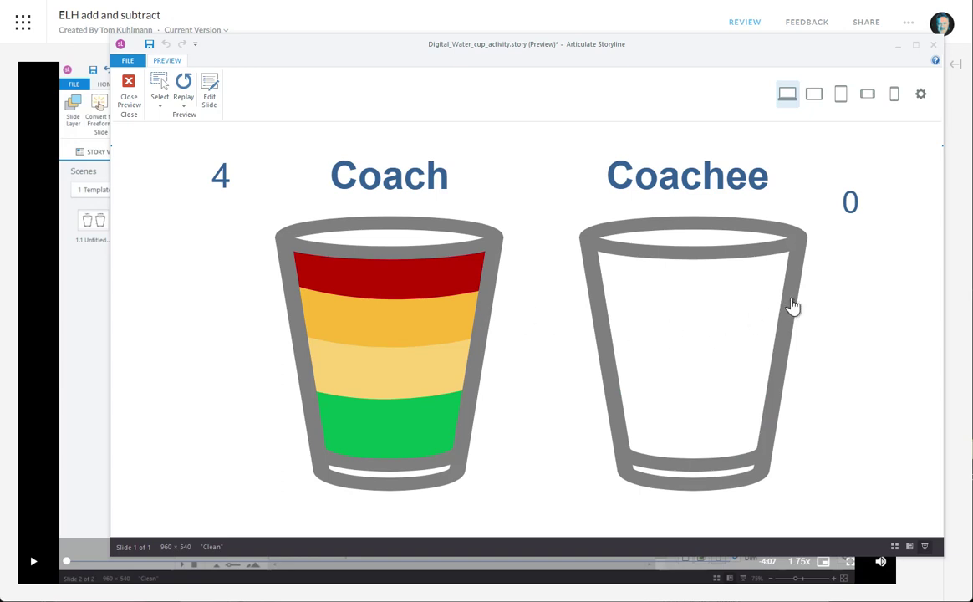
click(793, 306)
click(792, 306)
click(792, 306)
click(792, 306)
click(481, 343)
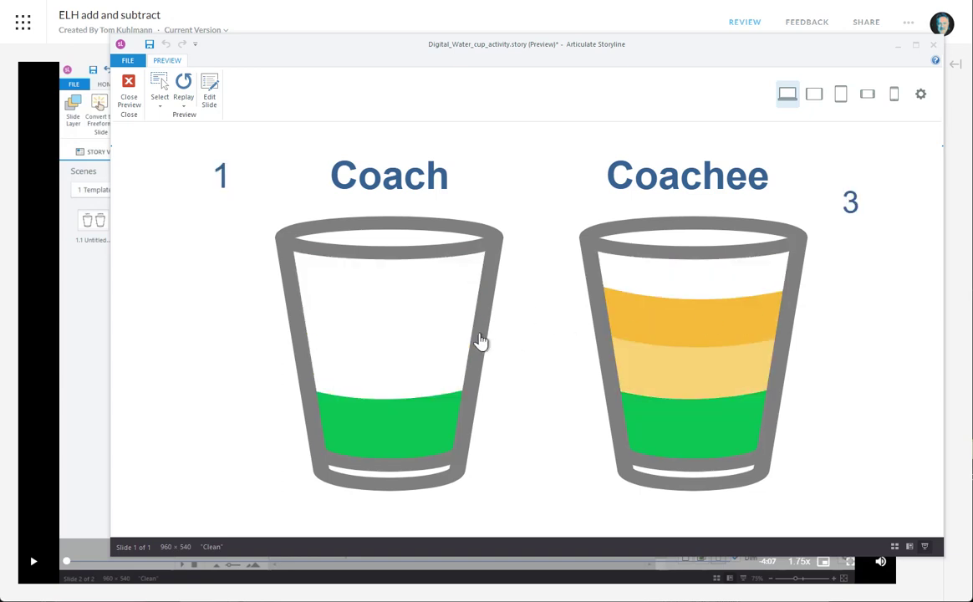
click(481, 341)
click(481, 341)
click(481, 341)
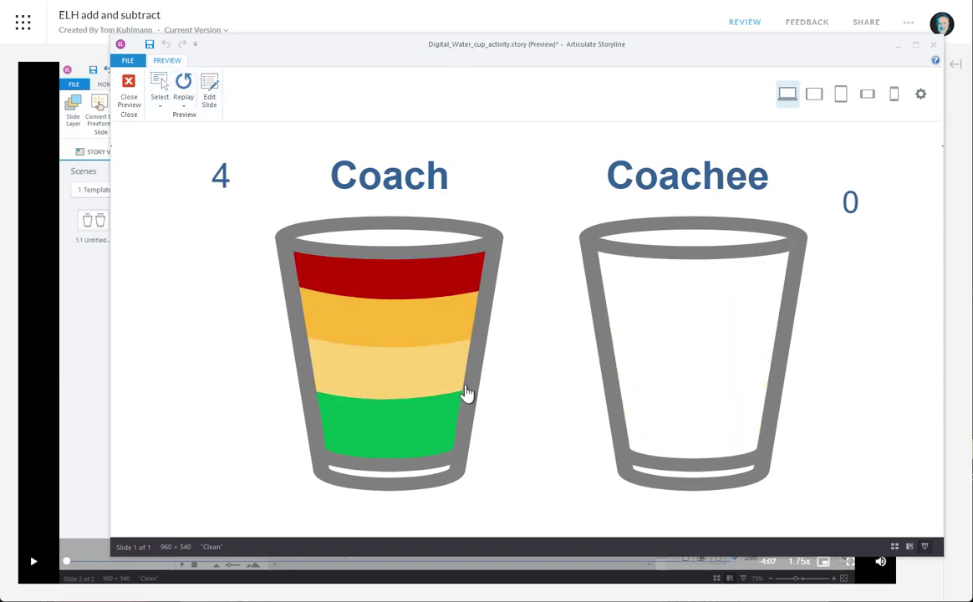